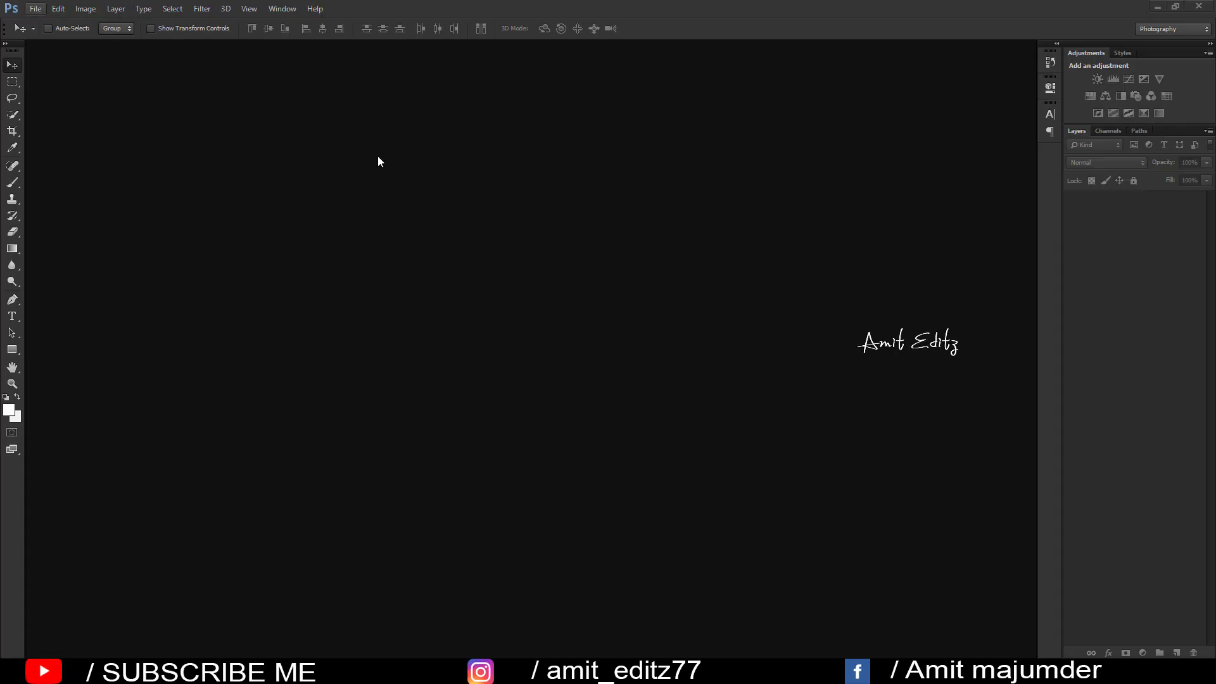
- Open hfghf copyaaa.jpg, dock it as a tab, and duplicate Background into Background copy
click(35, 8)
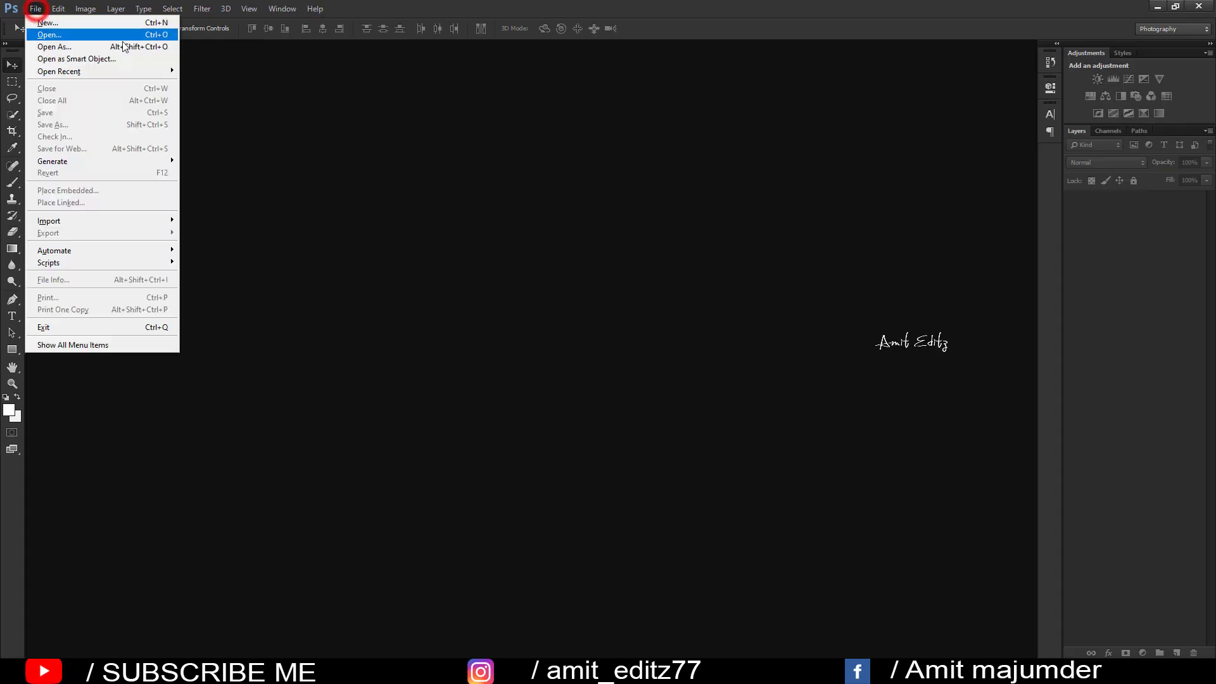
click(38, 36)
click(370, 100)
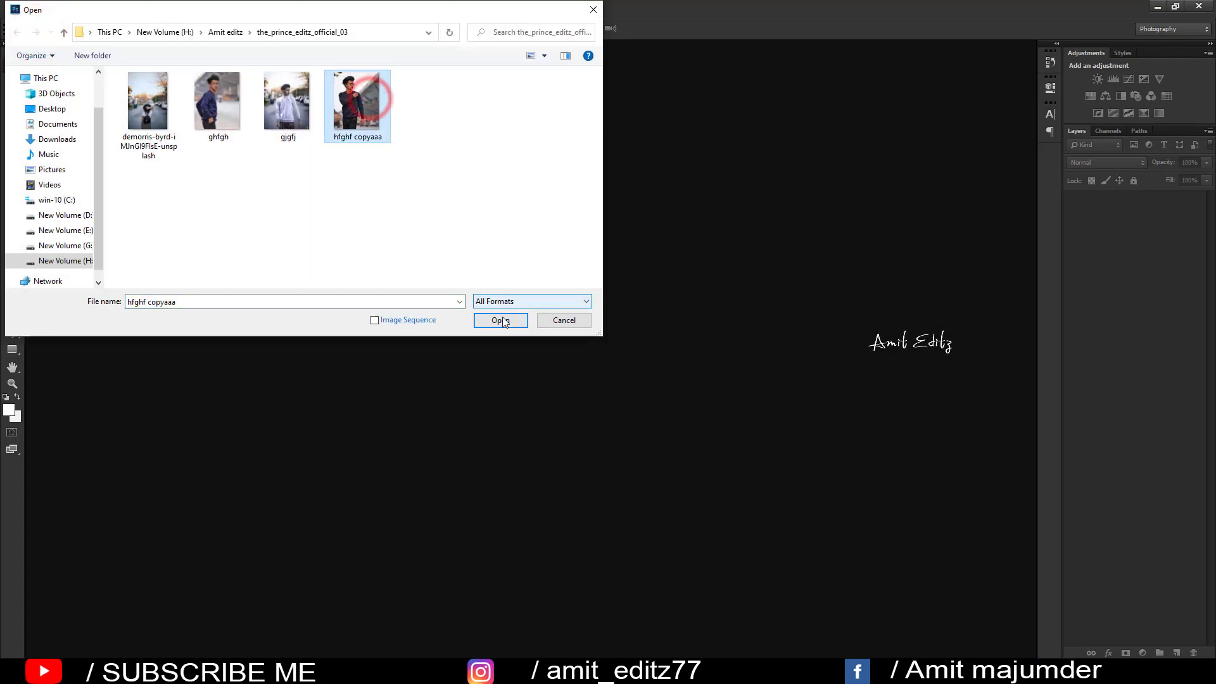
click(502, 319)
drag(340, 46, 400, 47)
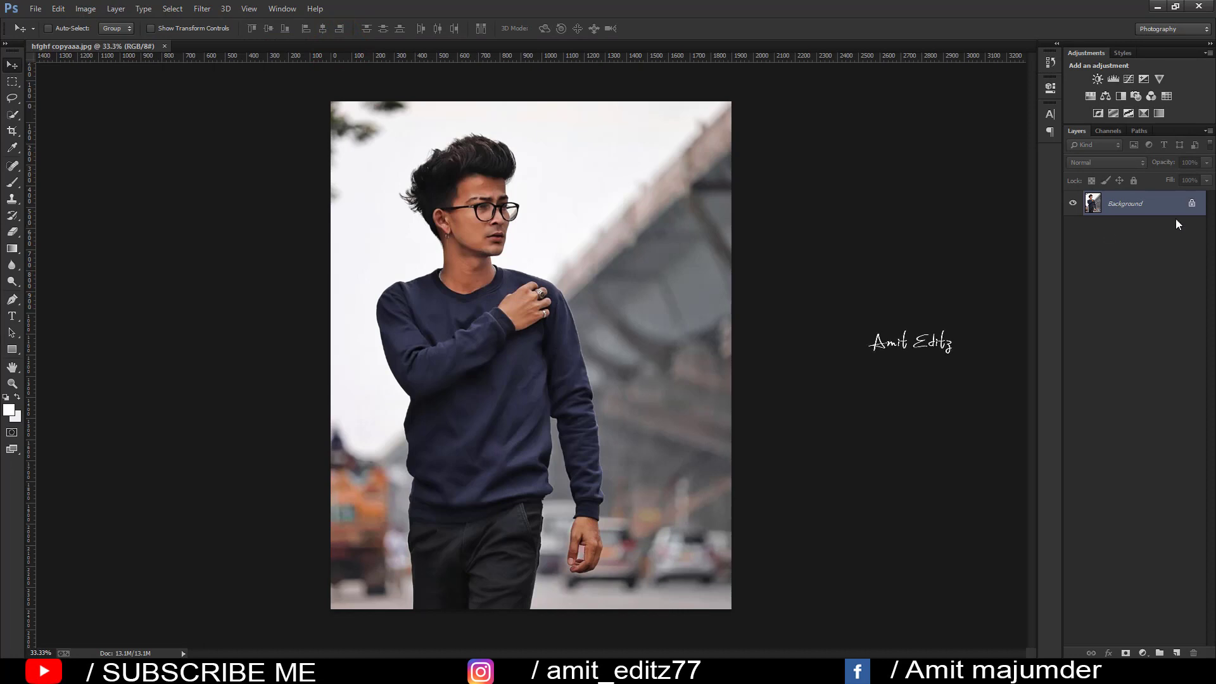
drag(1178, 223, 1176, 652)
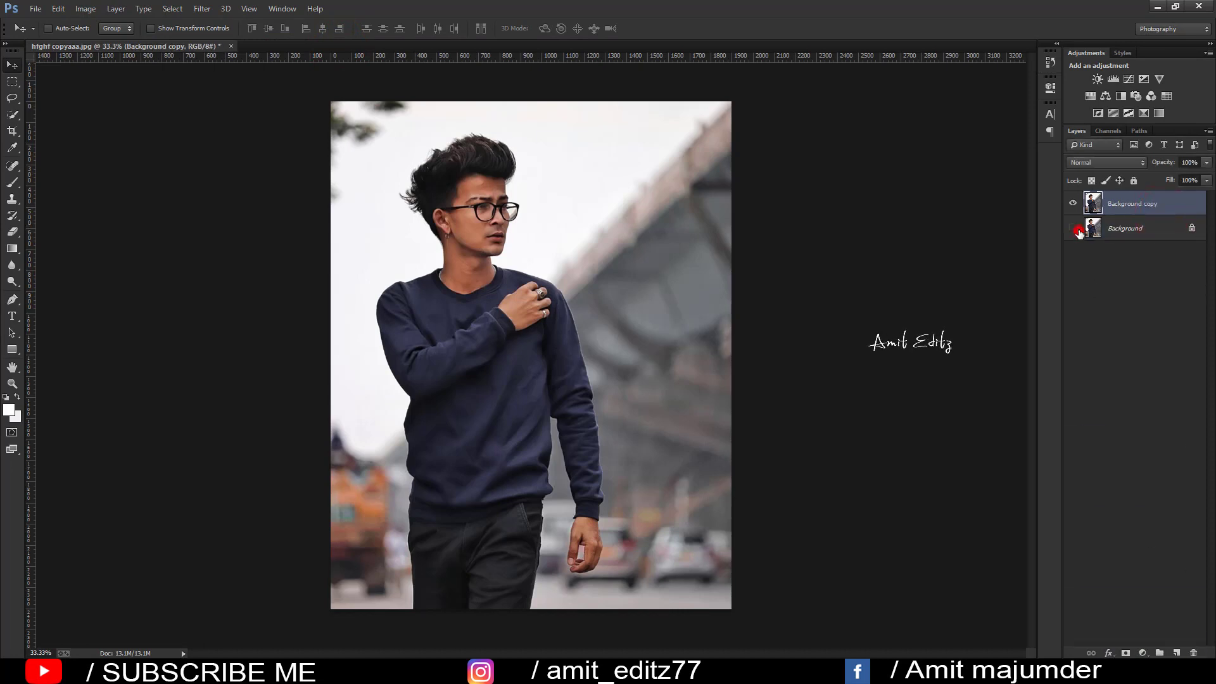
- Quick-select the man's head, shoulders, raised arm and hand
click(11, 114)
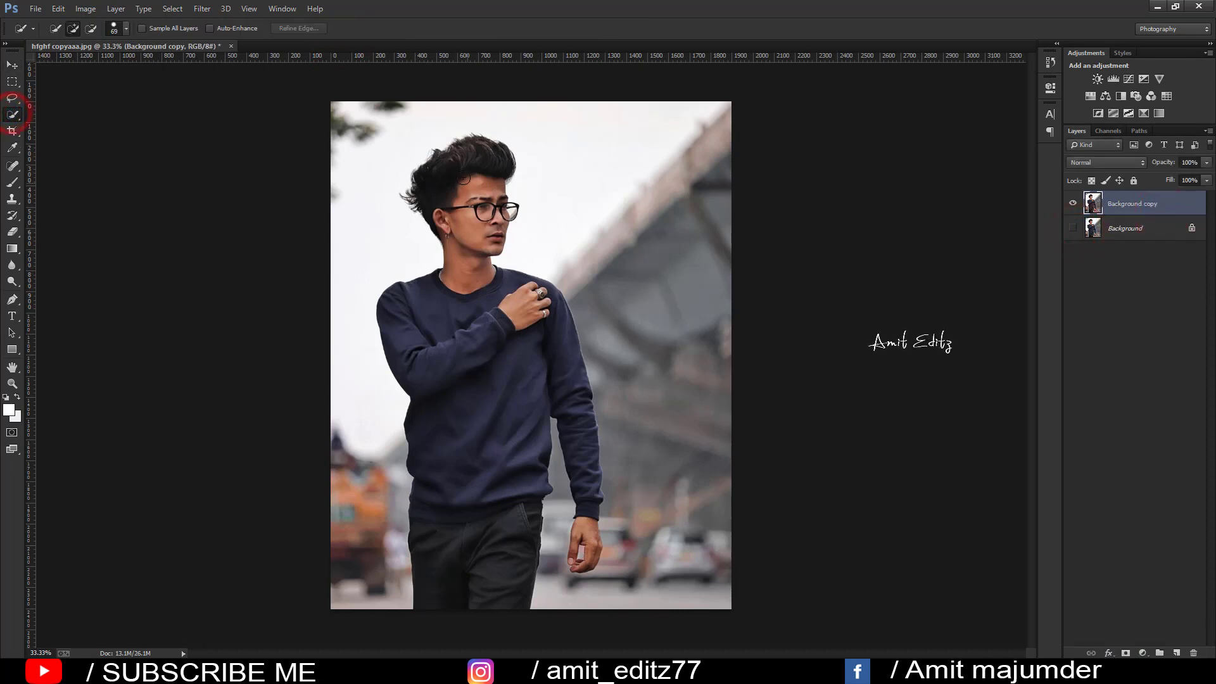
mouse_move(464, 179)
mouse_down()
mouse_move(421, 185)
mouse_move(521, 304)
mouse_move(589, 502)
mouse_up()
key(alt)
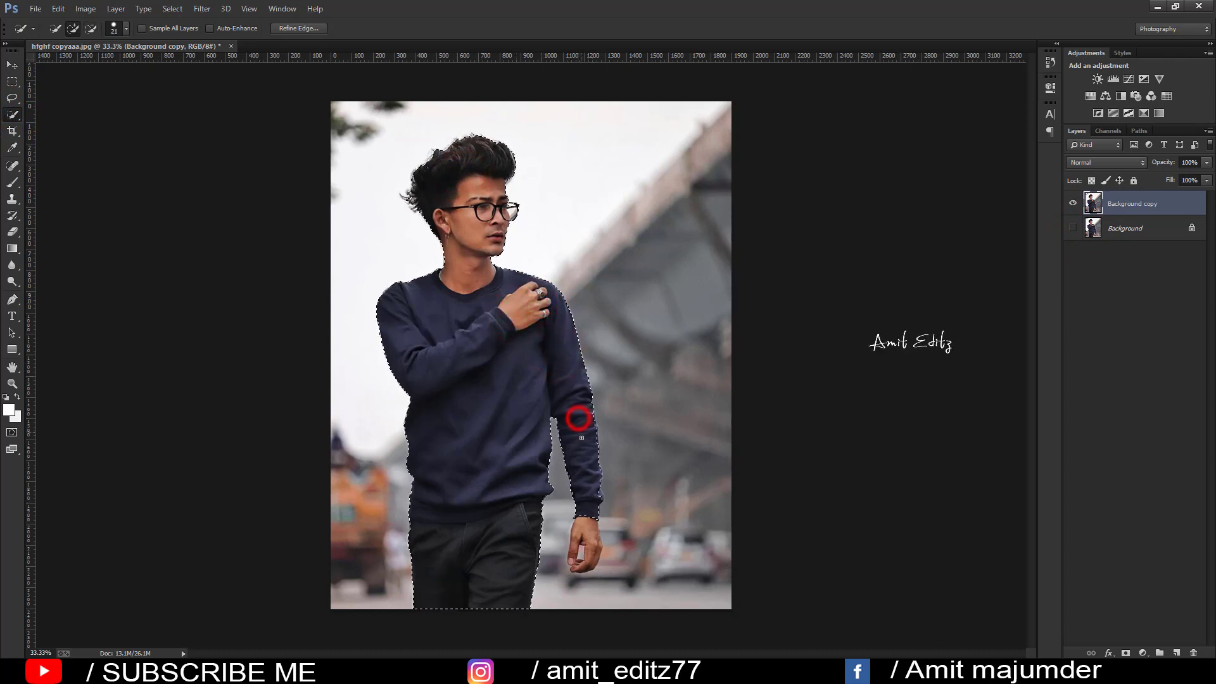
mouse_move(581, 438)
mouse_down()
mouse_move(571, 557)
mouse_move(636, 555)
mouse_up()
- Extend the selection over his trousers, chest and hair, adjusting around the right glasses lens
alt+scroll(583, 545, up, 5)
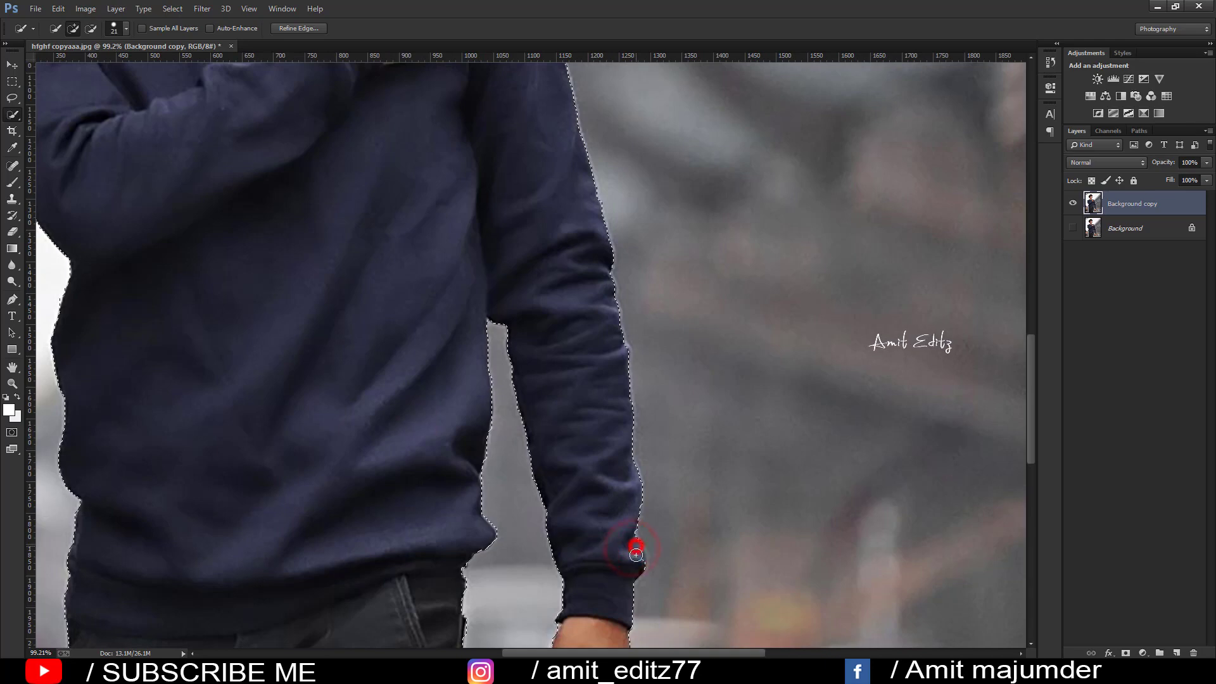
drag(420, 532, 519, 228)
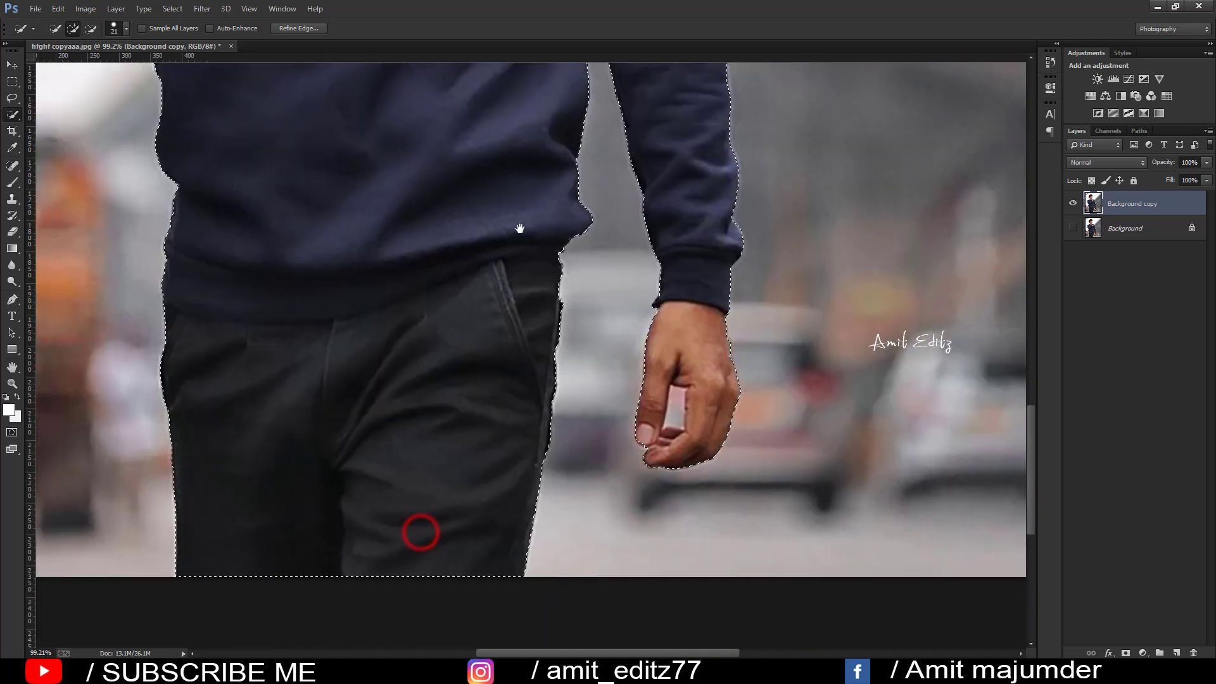
drag(505, 270, 504, 517)
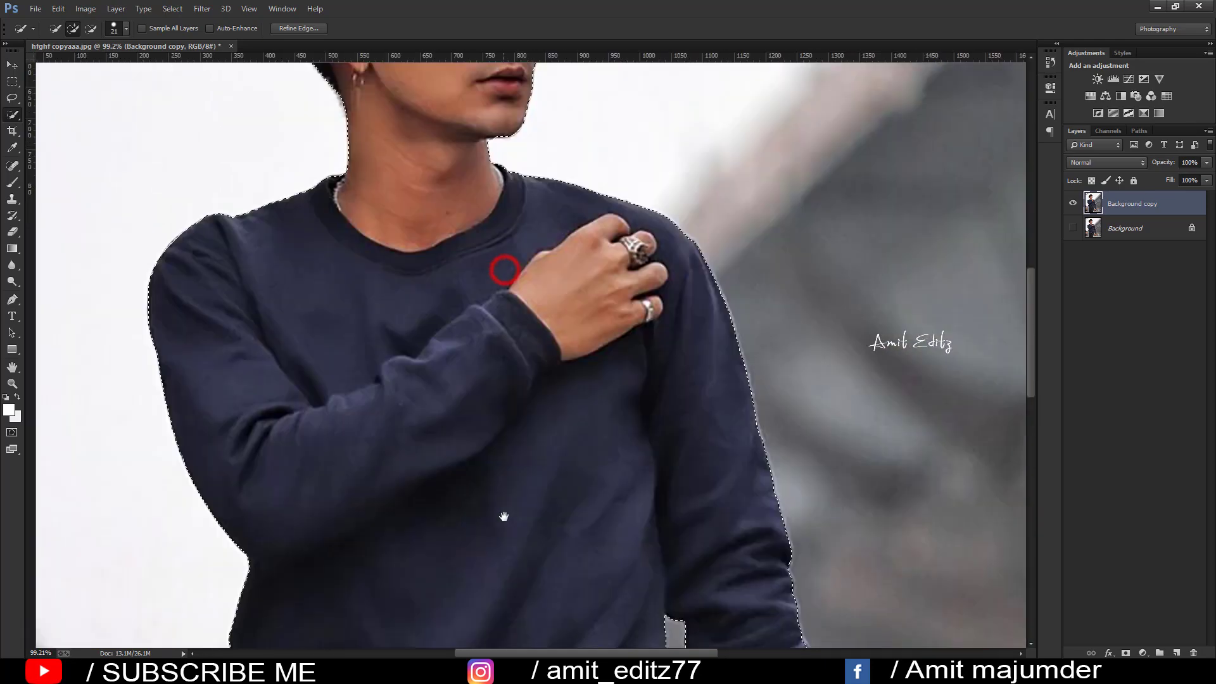
drag(450, 279, 466, 519)
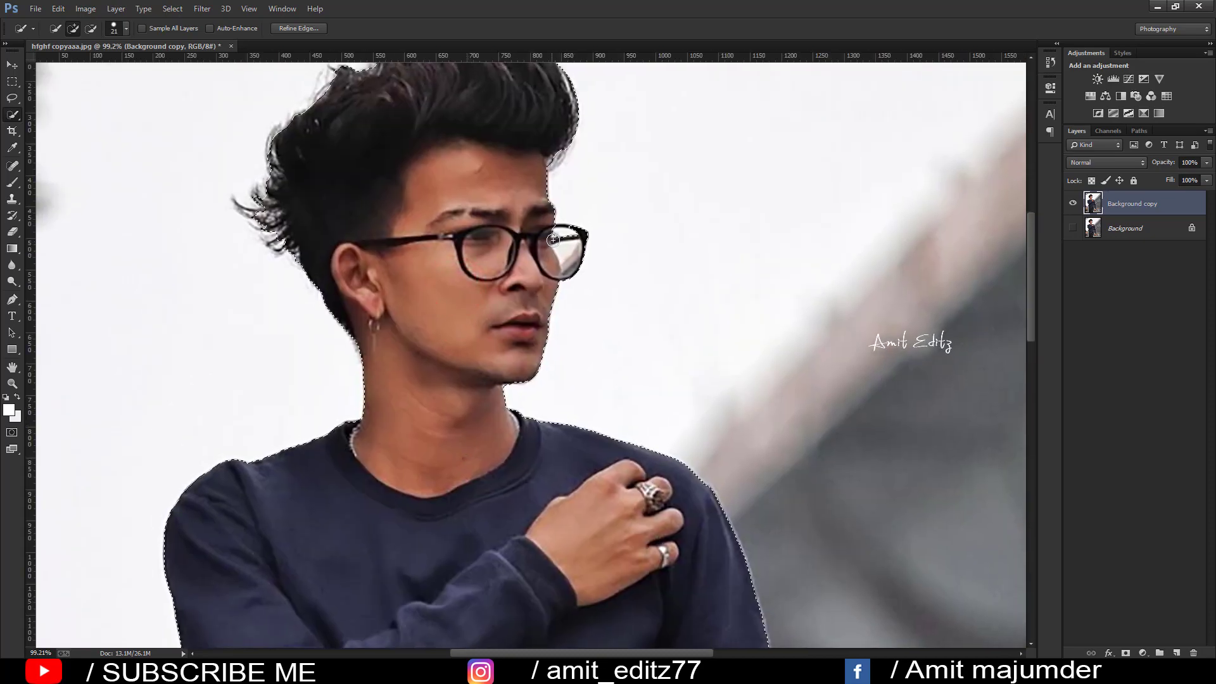
drag(555, 244, 575, 217)
scroll(434, 245, up, 1)
scroll(434, 245, up, 2)
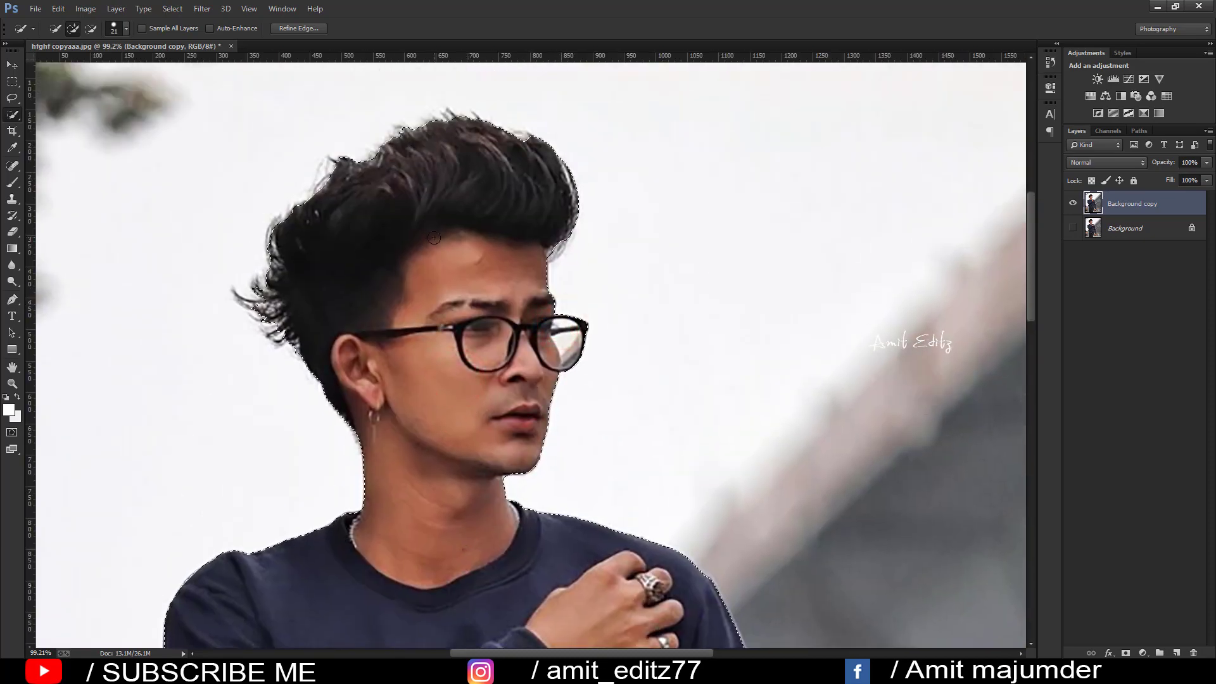
- In Refine Edge, brush the hair edges, enable Smart Radius, set Feather 1.0 px and apply
click(296, 28)
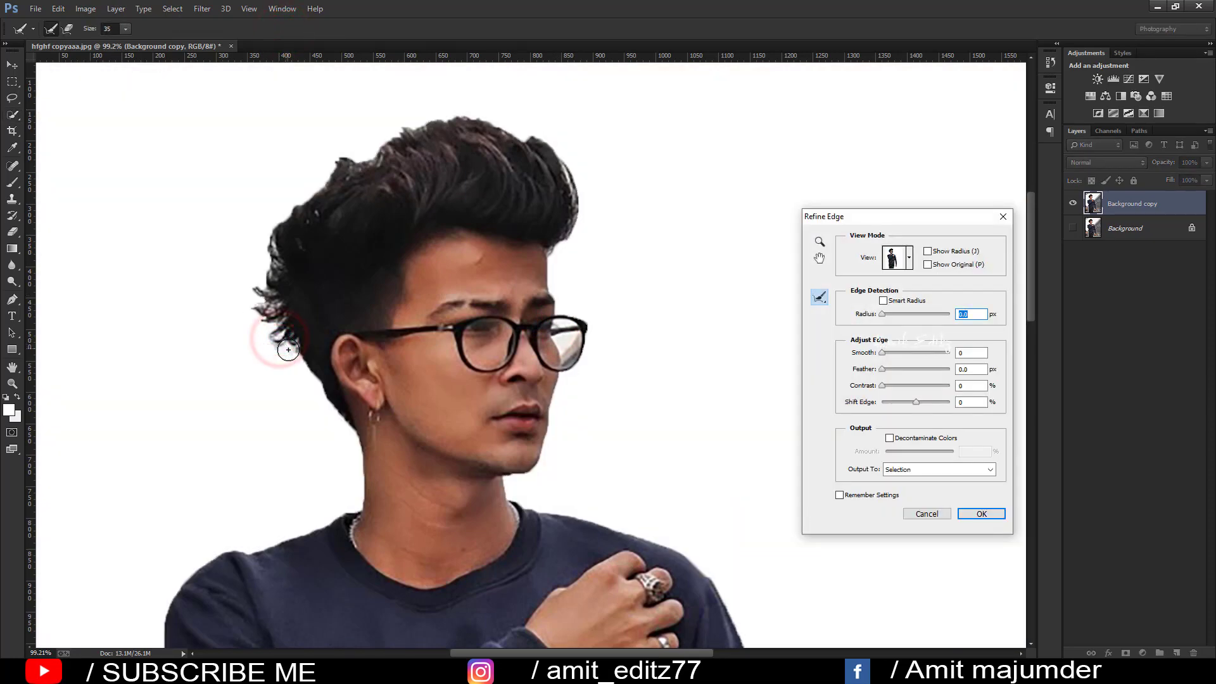
drag(279, 341, 251, 285)
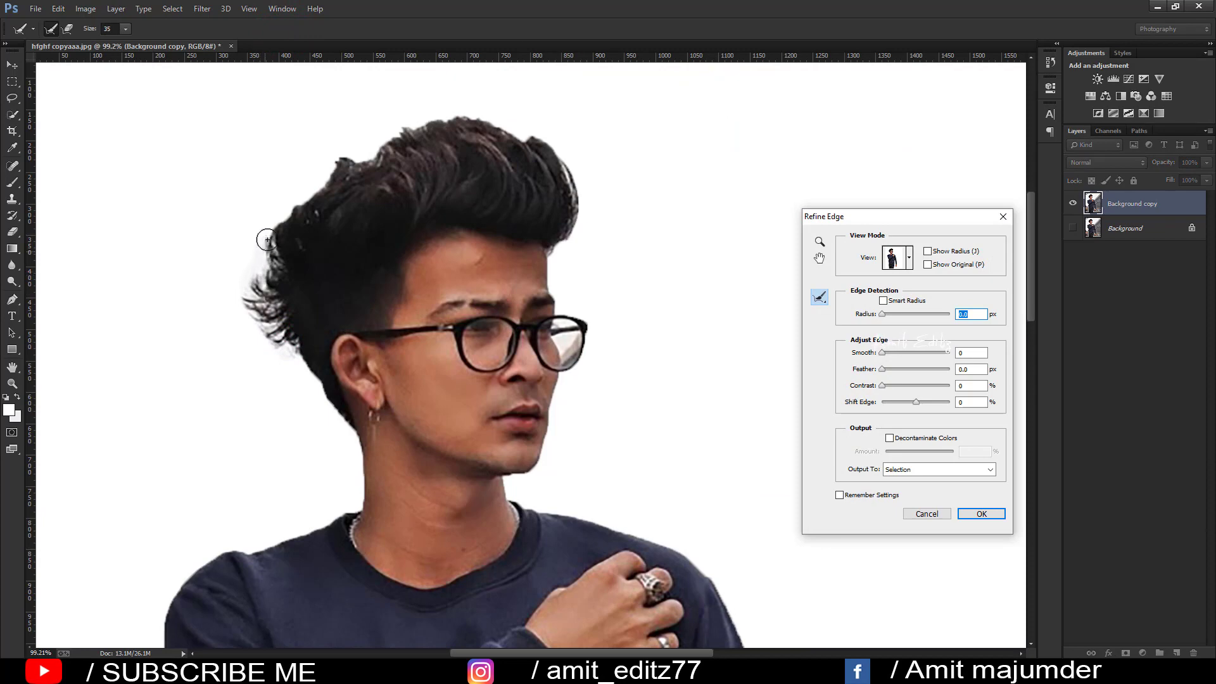
mouse_move(268, 240)
mouse_down()
mouse_move(335, 159)
mouse_move(399, 125)
mouse_move(450, 108)
mouse_move(533, 136)
mouse_up()
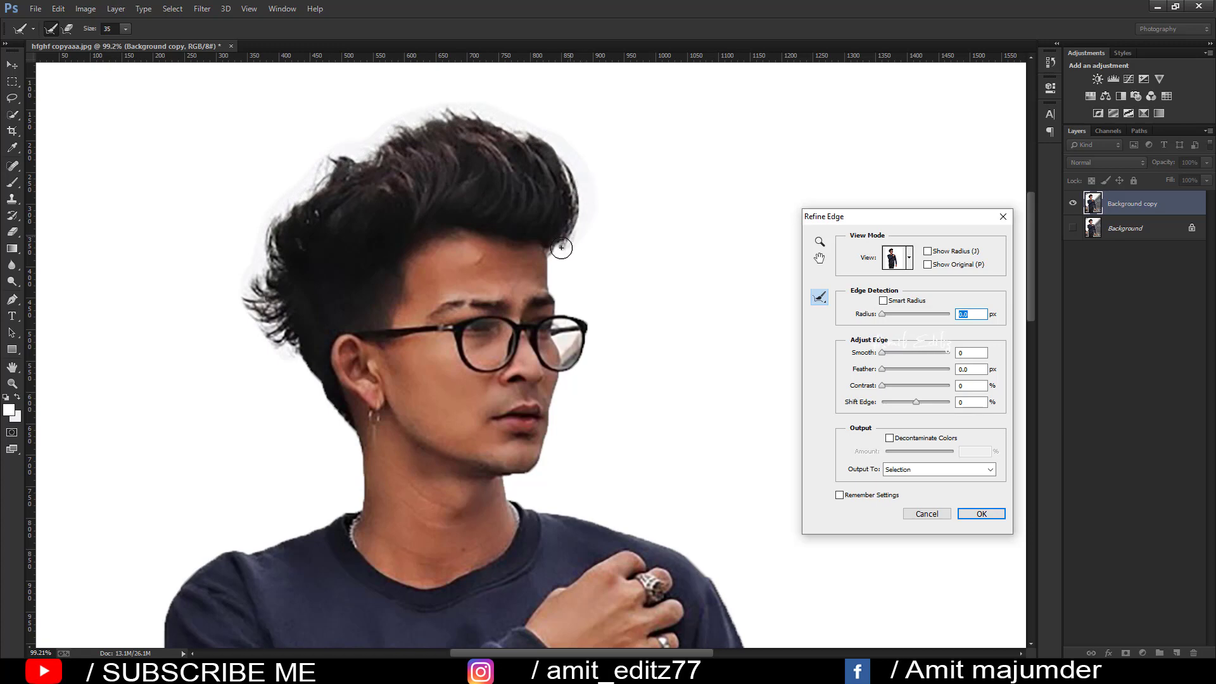
drag(573, 263, 578, 262)
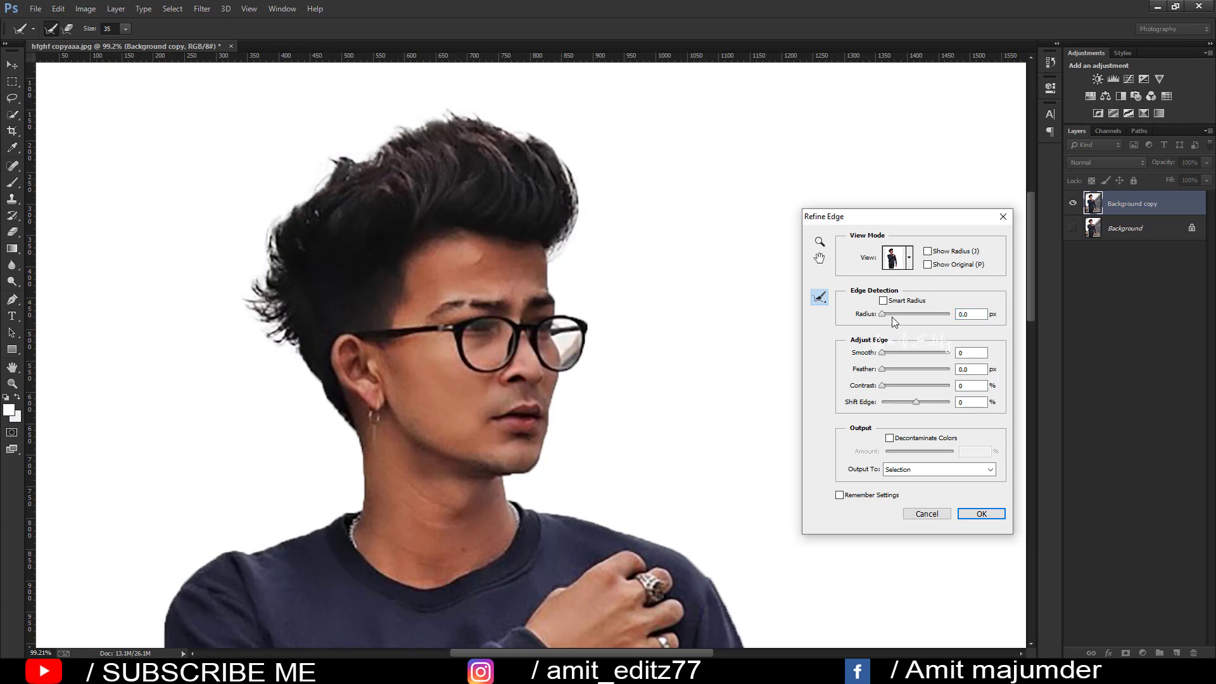
click(883, 300)
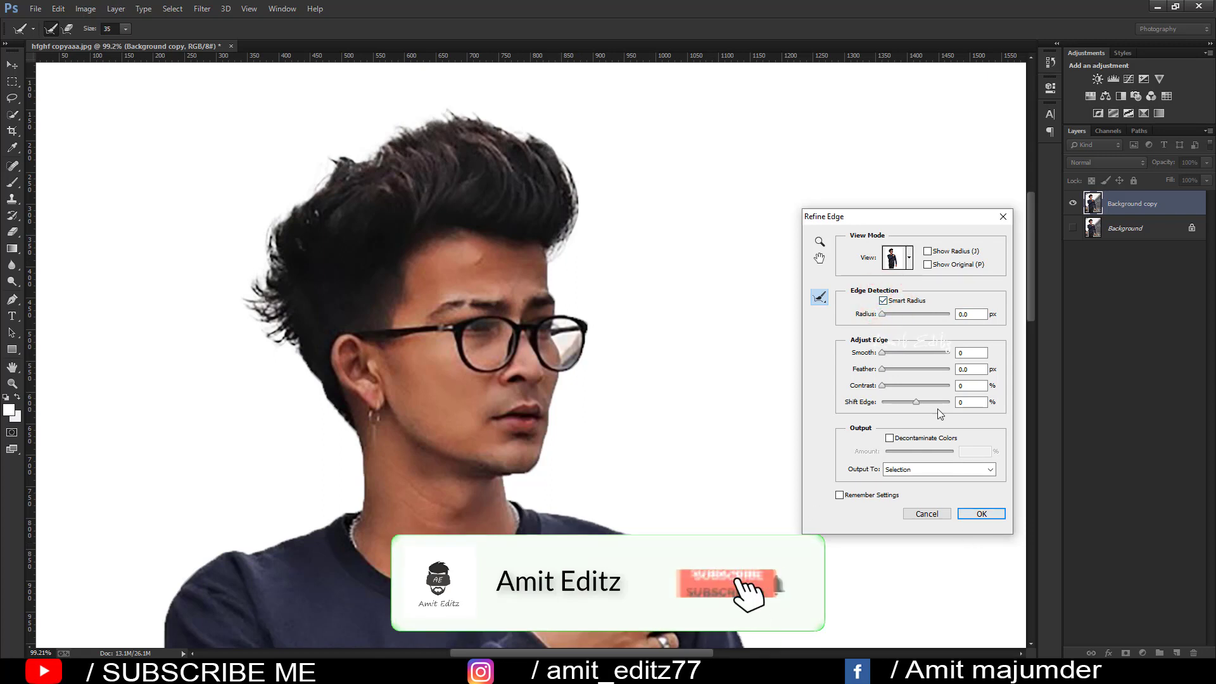
click(885, 370)
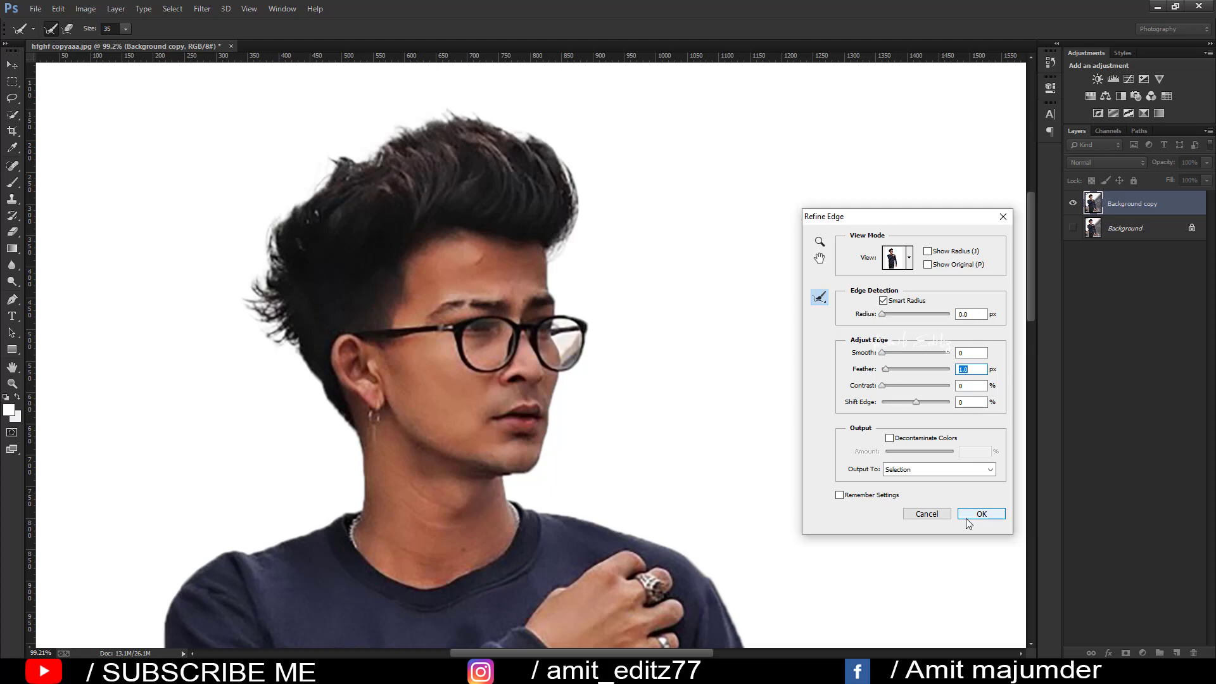
click(980, 514)
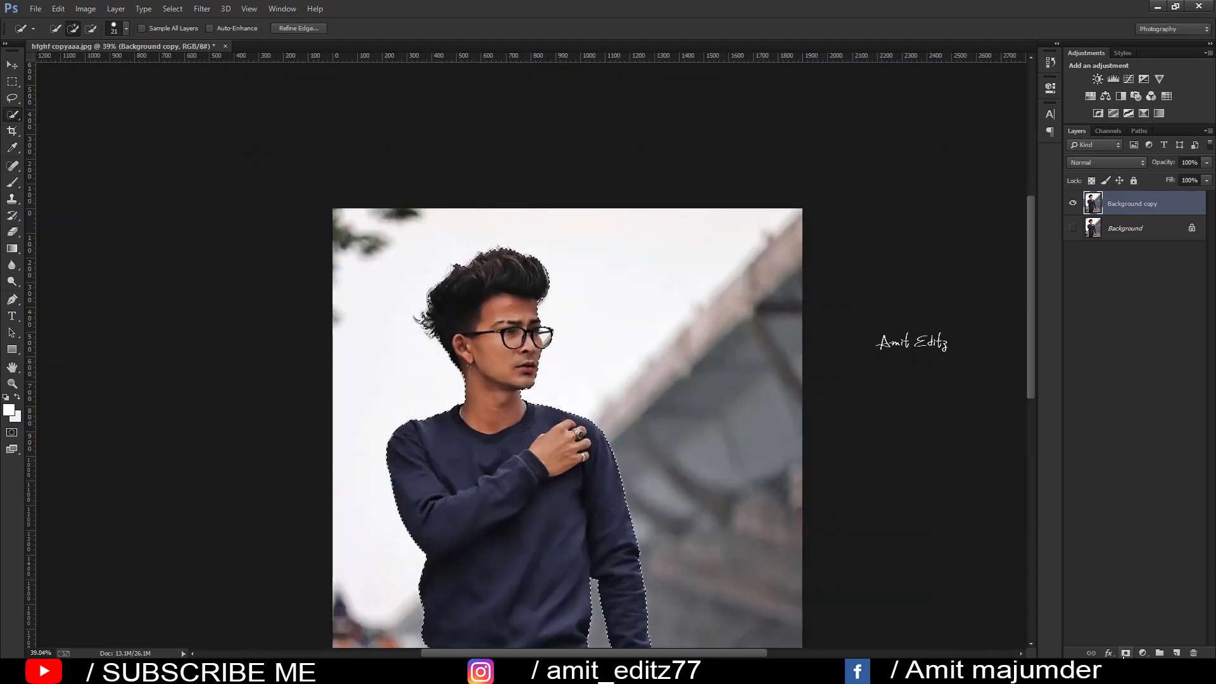
- Add a layer mask from the selection and apply it permanently to Background copy
click(1126, 653)
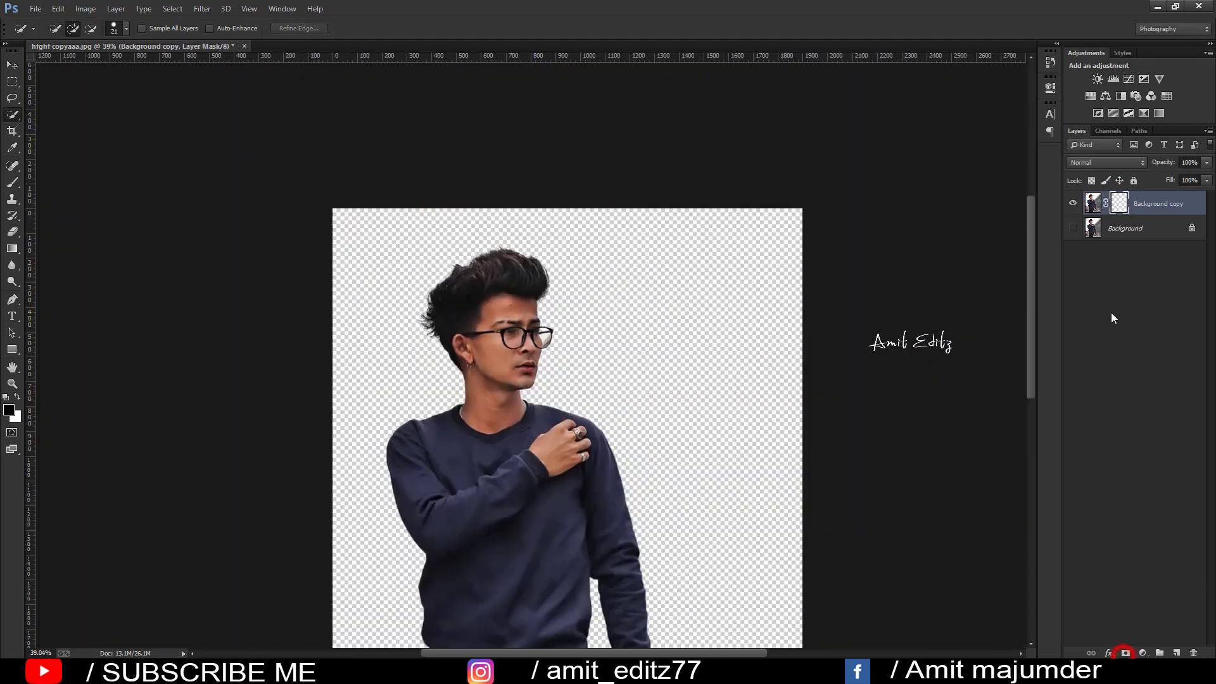
right_click(1119, 202)
click(1111, 246)
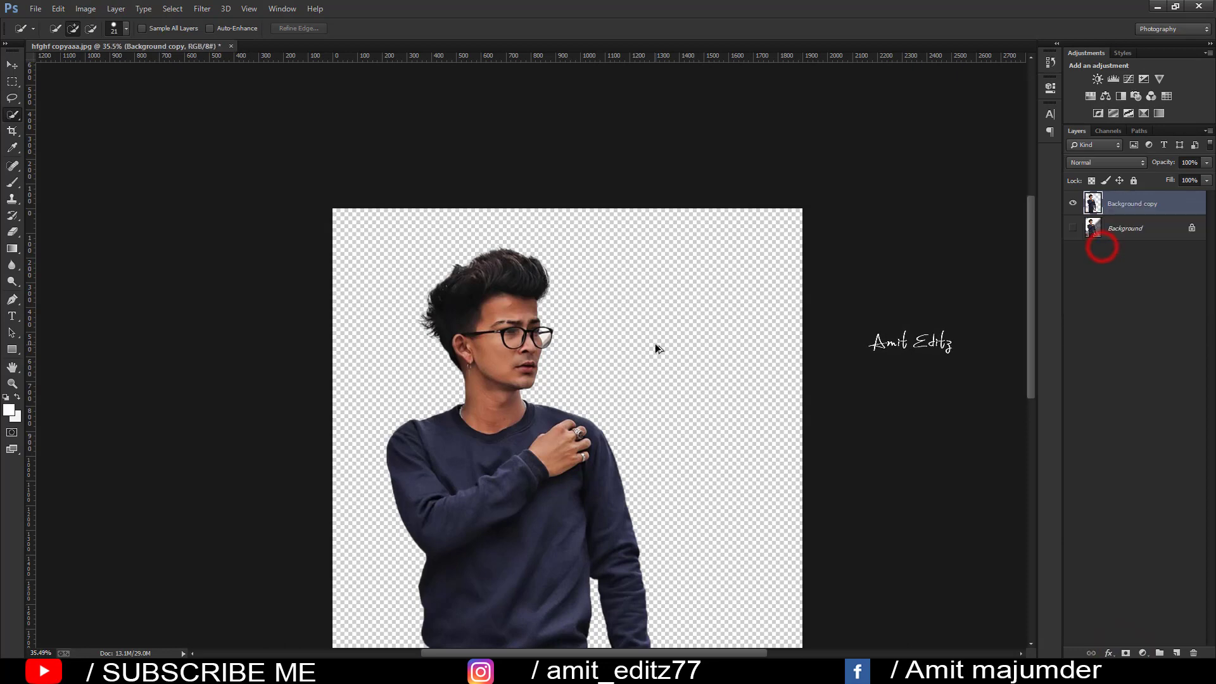
- Zoom in to check the sleeve notch with a Pen point, then zoom back out
scroll(655, 343, up, 3)
scroll(596, 379, up, 2)
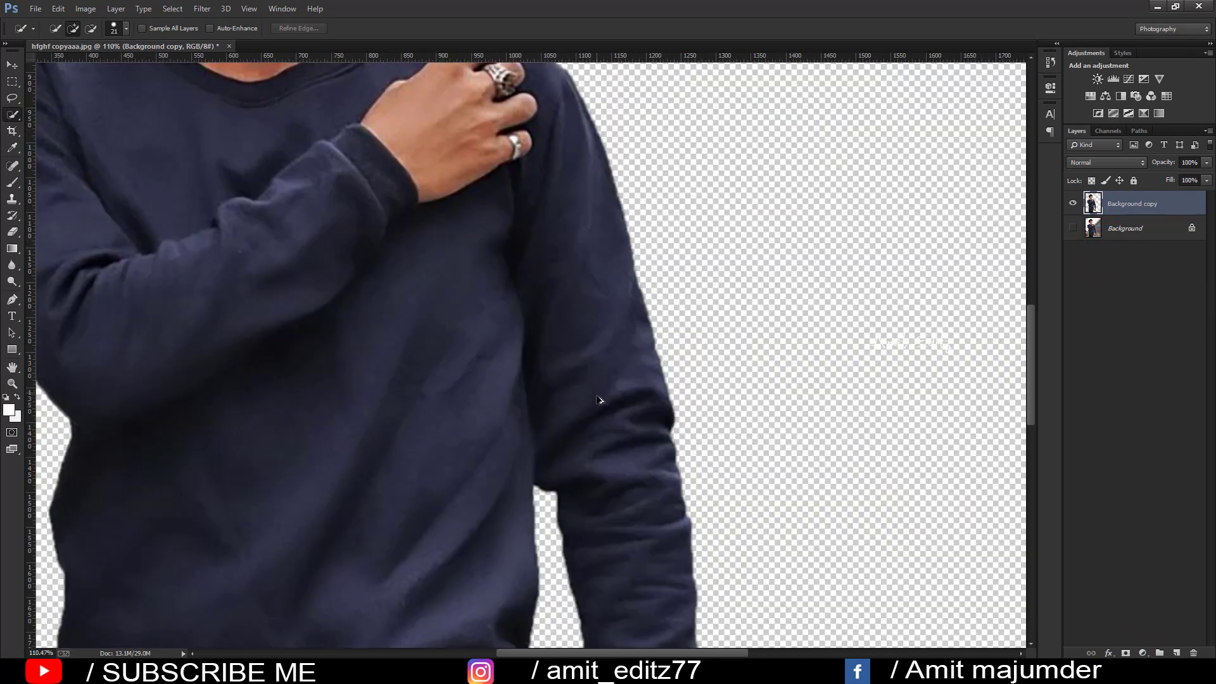
scroll(600, 415, up, 1)
scroll(600, 429, up, 1)
click(12, 298)
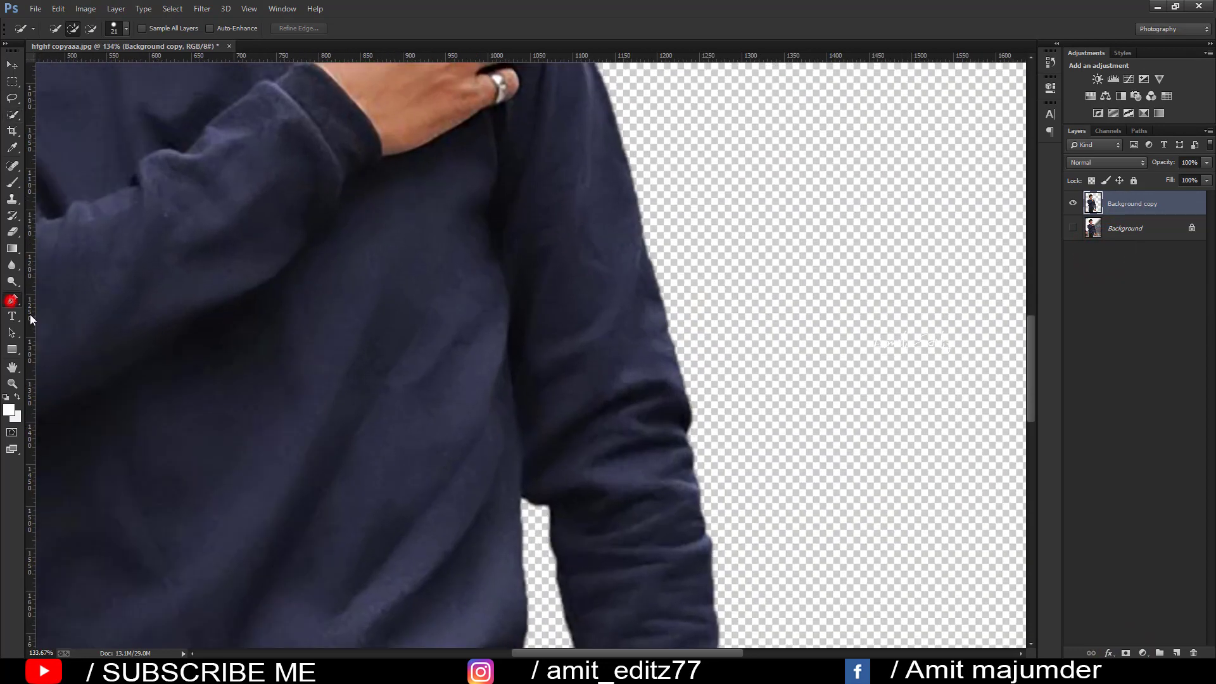
click(523, 499)
scroll(529, 491, up, 1)
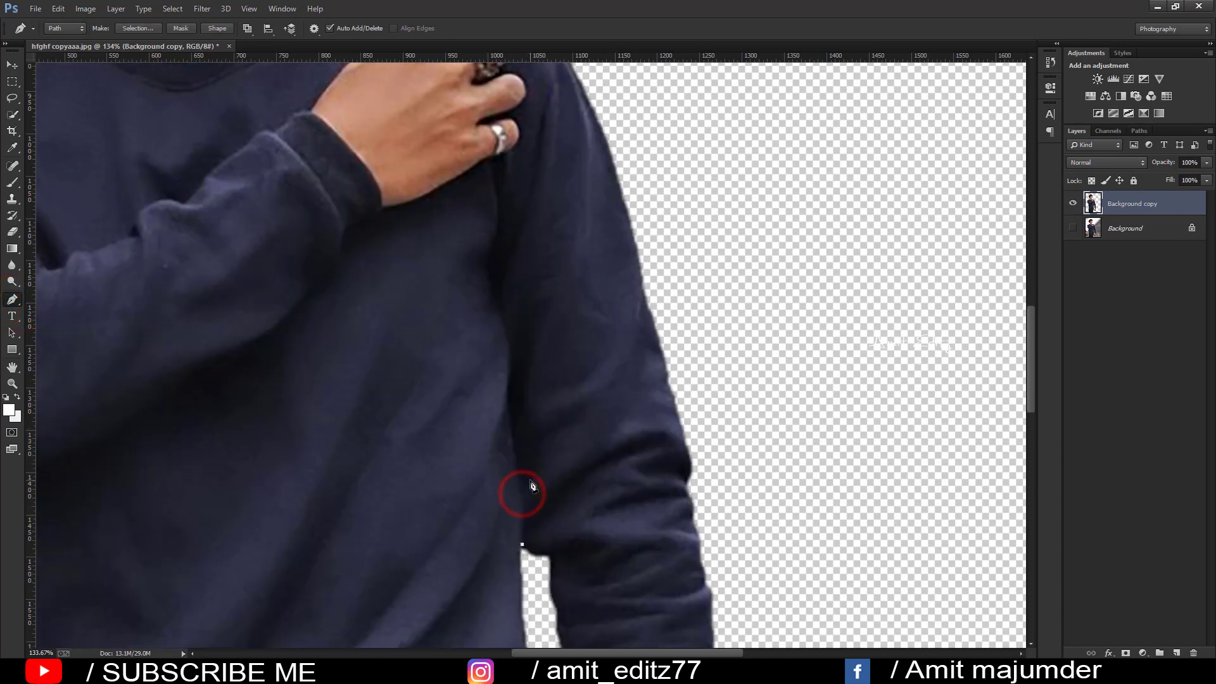
scroll(560, 517, down, 5)
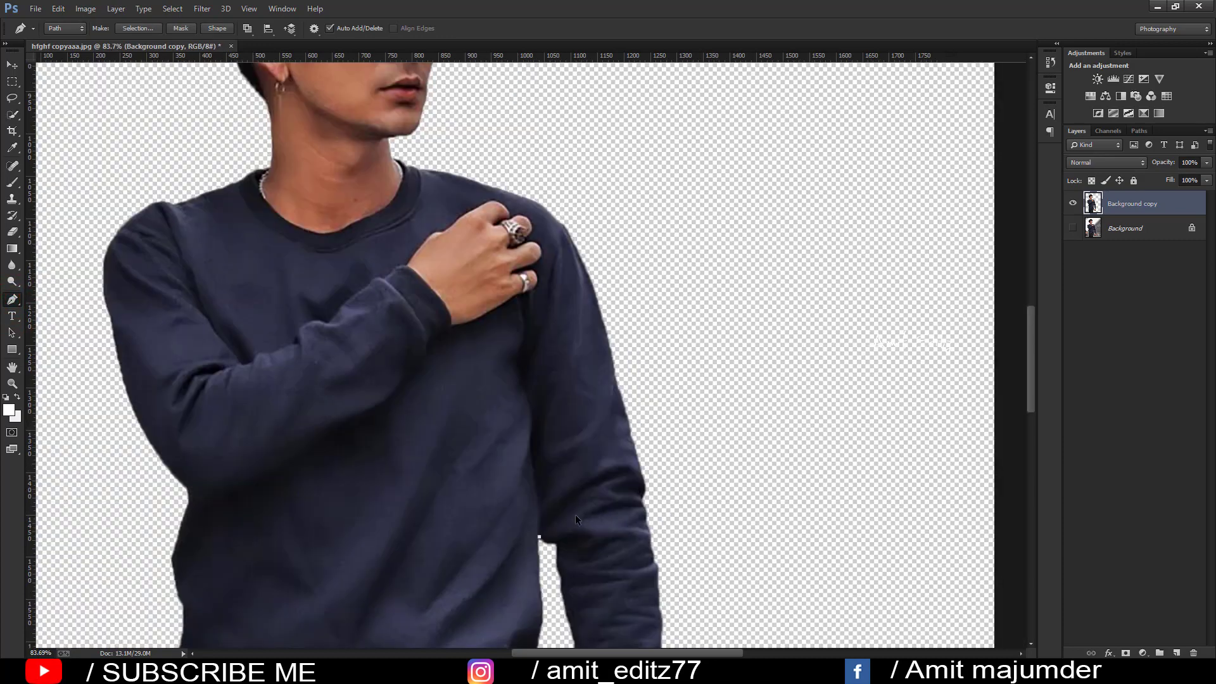
scroll(575, 515, down, 3)
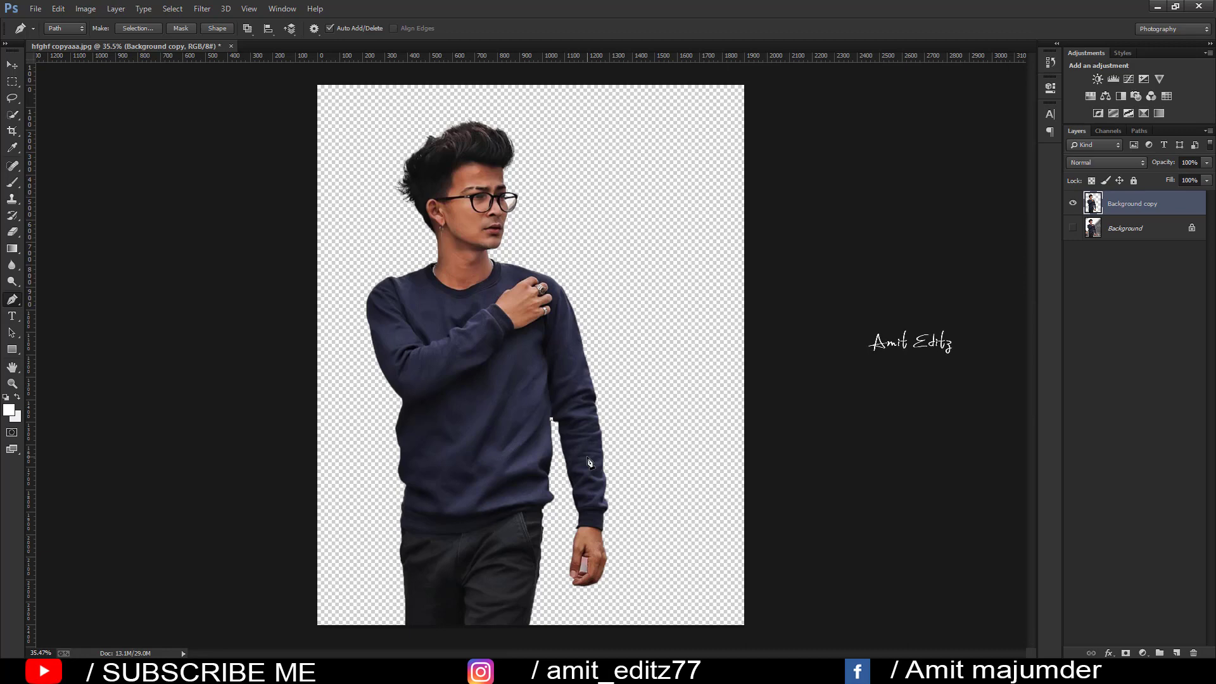
scroll(580, 463, down, 2)
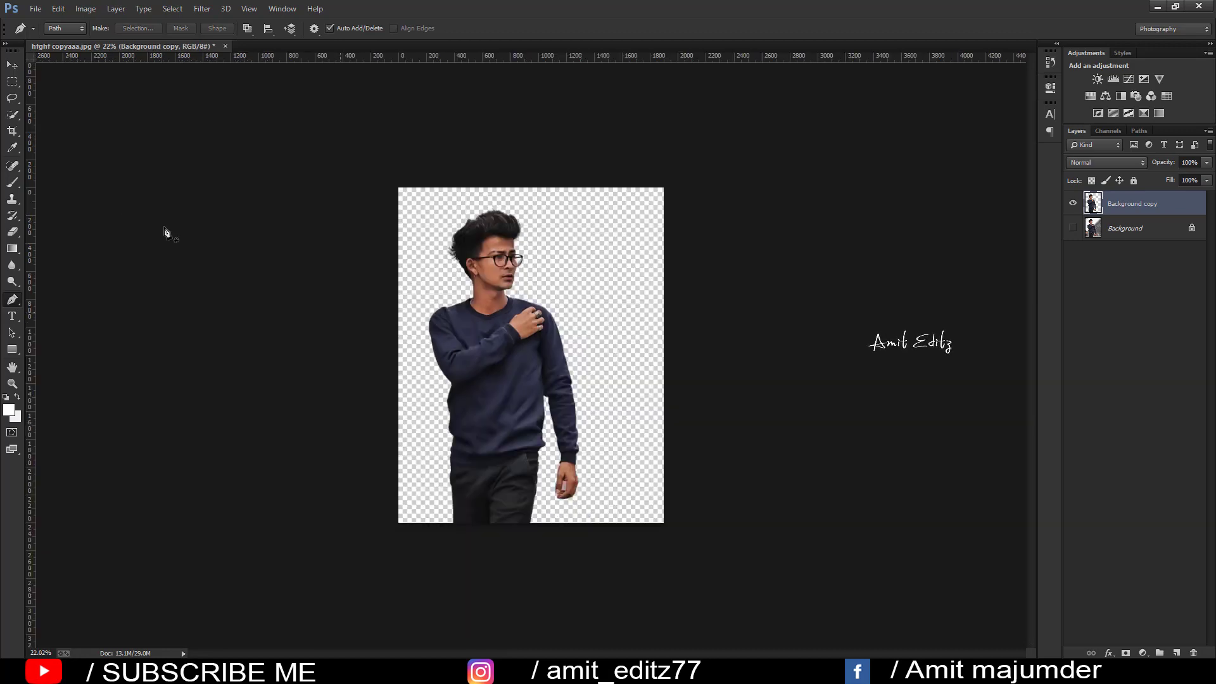
- Open demorris-byrd-iMJnGl9FlsE-unsplash.jpg and dock it as its own document tab
click(36, 8)
click(43, 29)
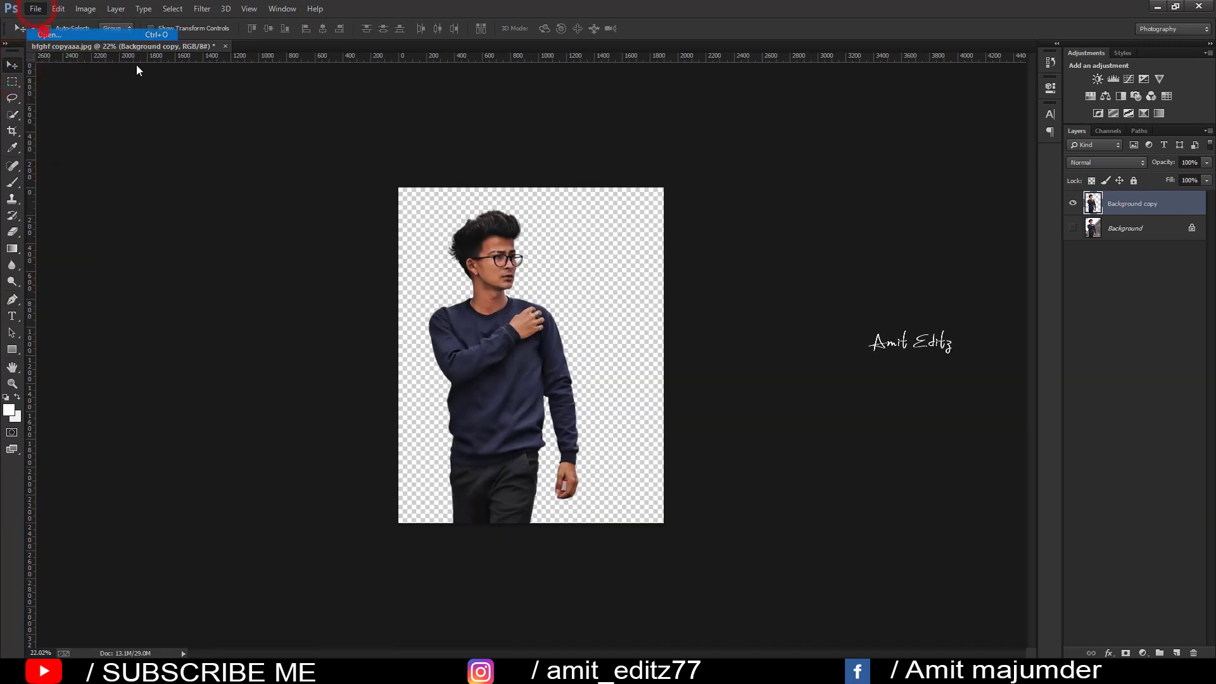
click(136, 108)
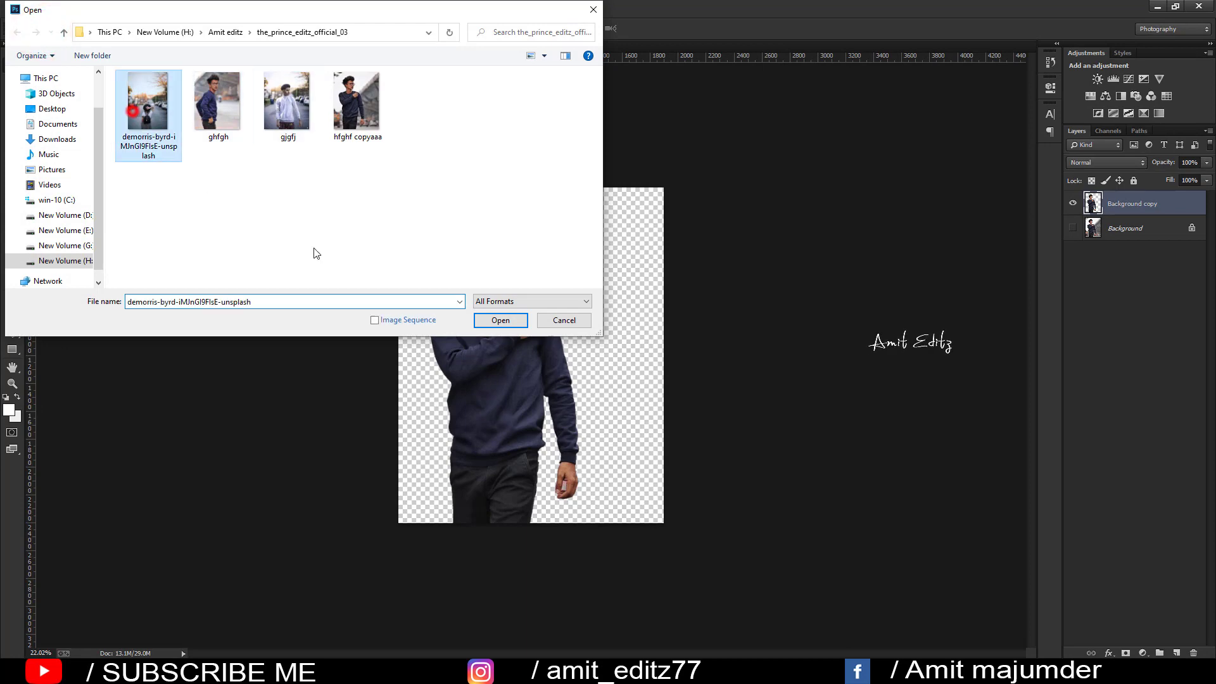
click(483, 320)
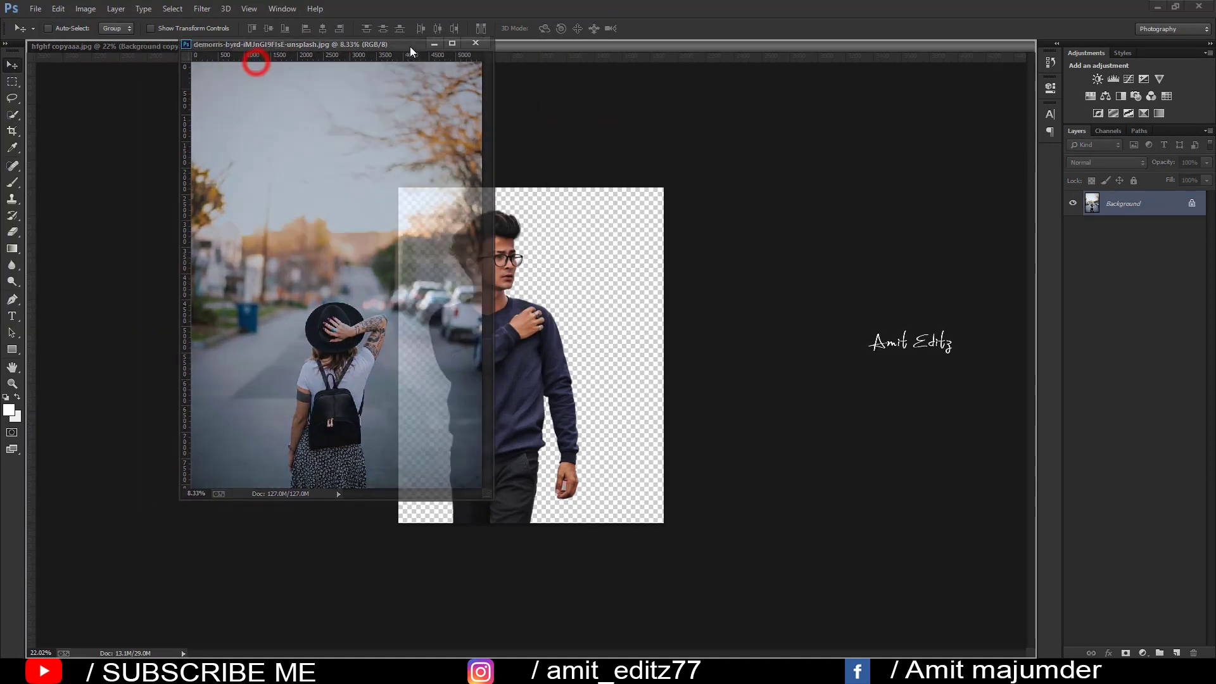
drag(257, 64, 256, 48)
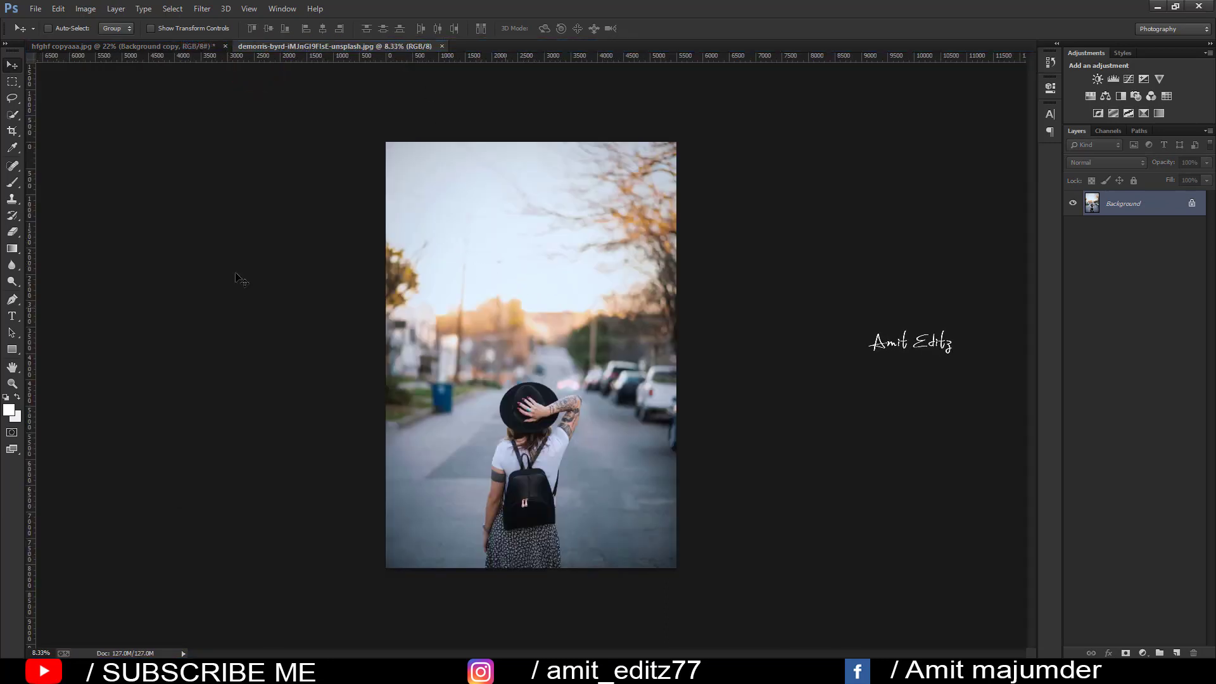
click(12, 114)
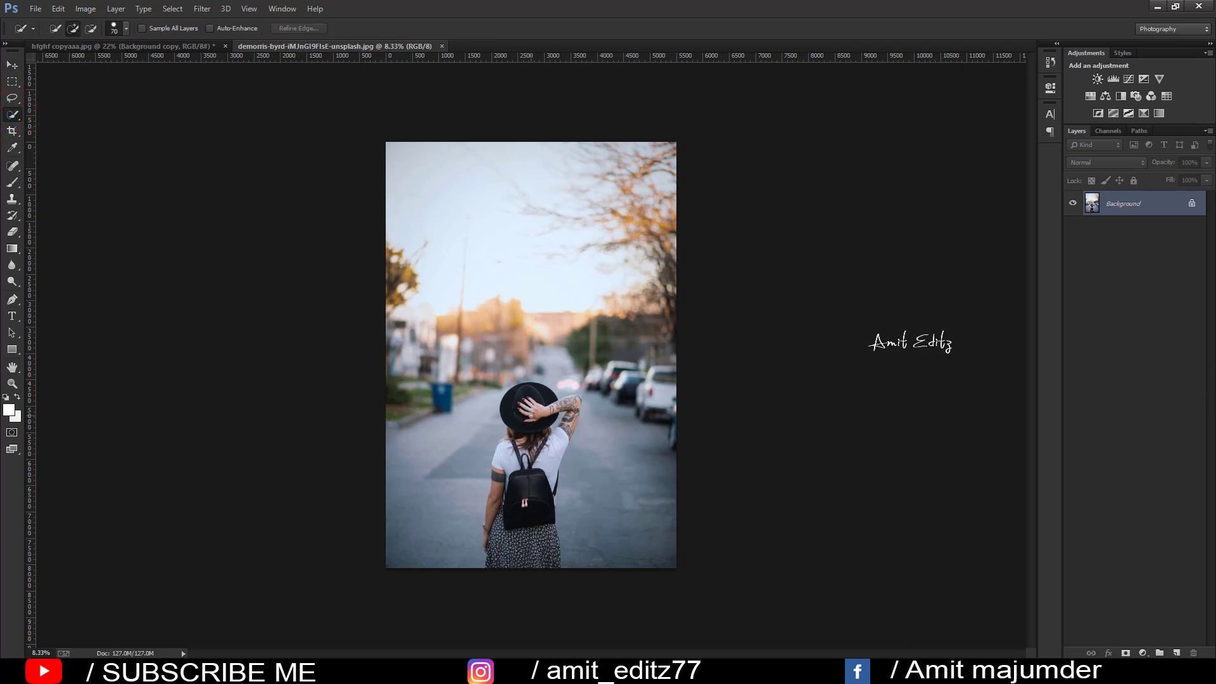
- Select the woman's hat, back and skirt, then erase her with Content-Aware Fill
mouse_move(530, 408)
mouse_down()
mouse_move(518, 409)
mouse_move(567, 410)
mouse_move(538, 562)
mouse_move(549, 562)
mouse_move(501, 452)
mouse_up()
mouse_move(519, 521)
mouse_down()
mouse_move(553, 531)
mouse_move(563, 439)
mouse_move(553, 404)
mouse_move(572, 399)
mouse_up()
right_click(514, 504)
key(Escape)
key(shift+F5)
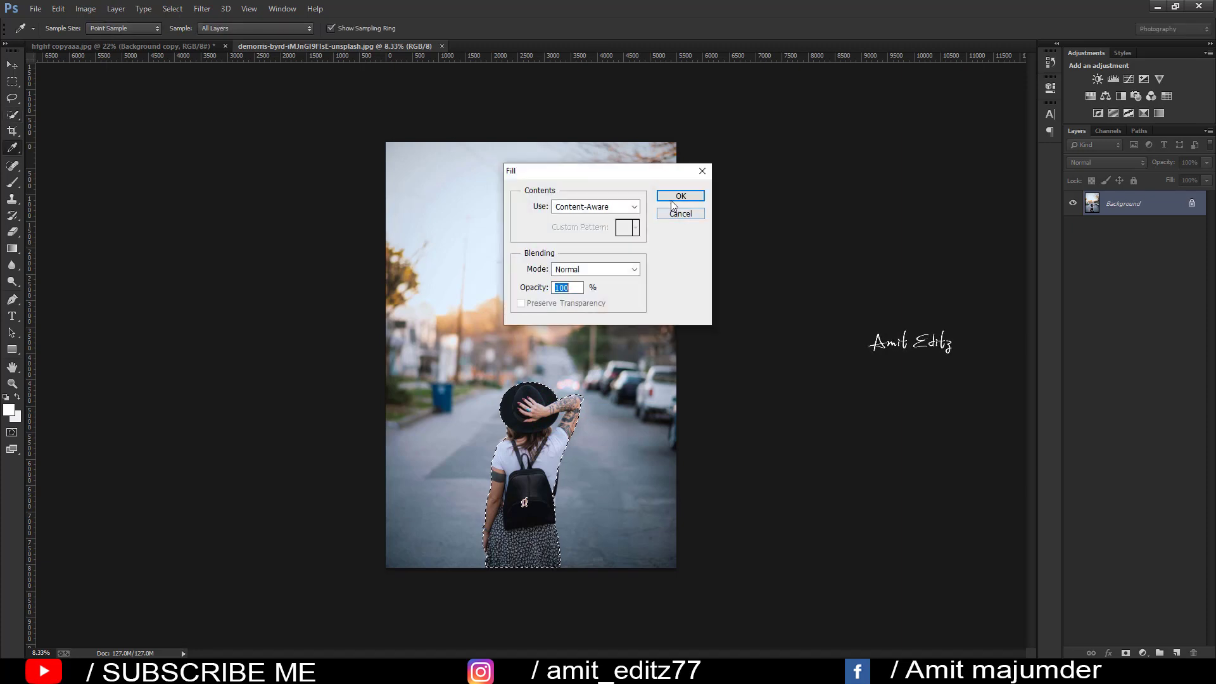
click(671, 196)
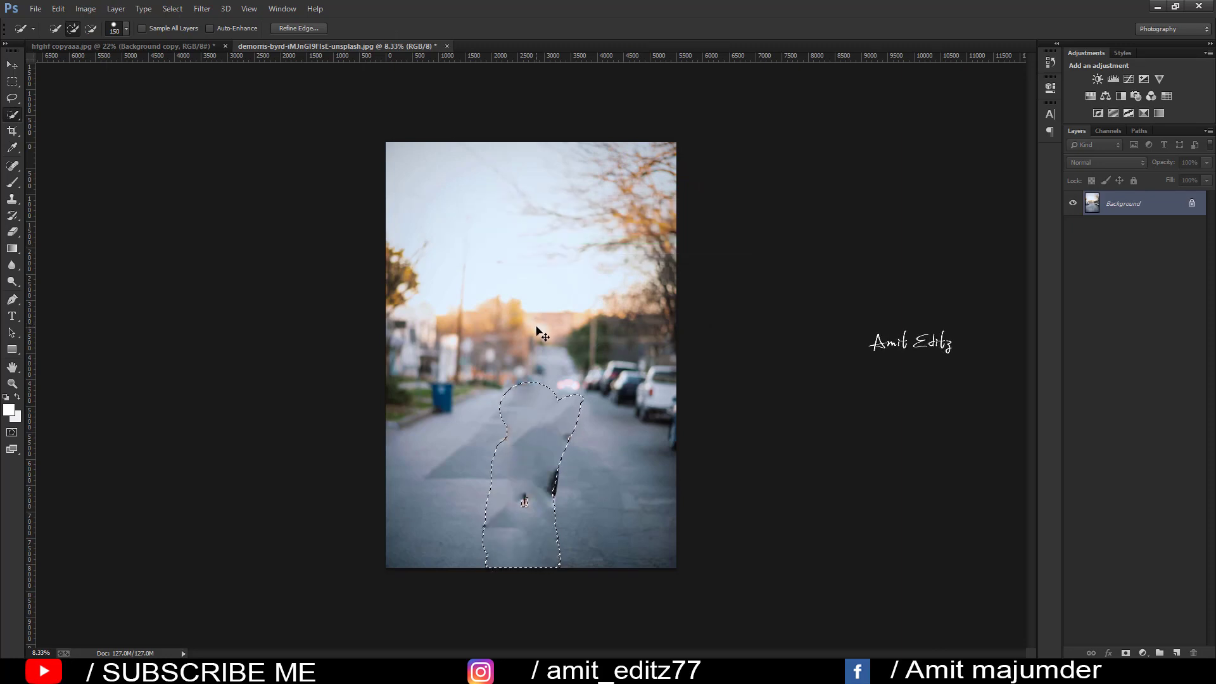
- Deselect, then spot-heal the leftover streak and dark patch on the road
key(ctrl+d)
click(13, 165)
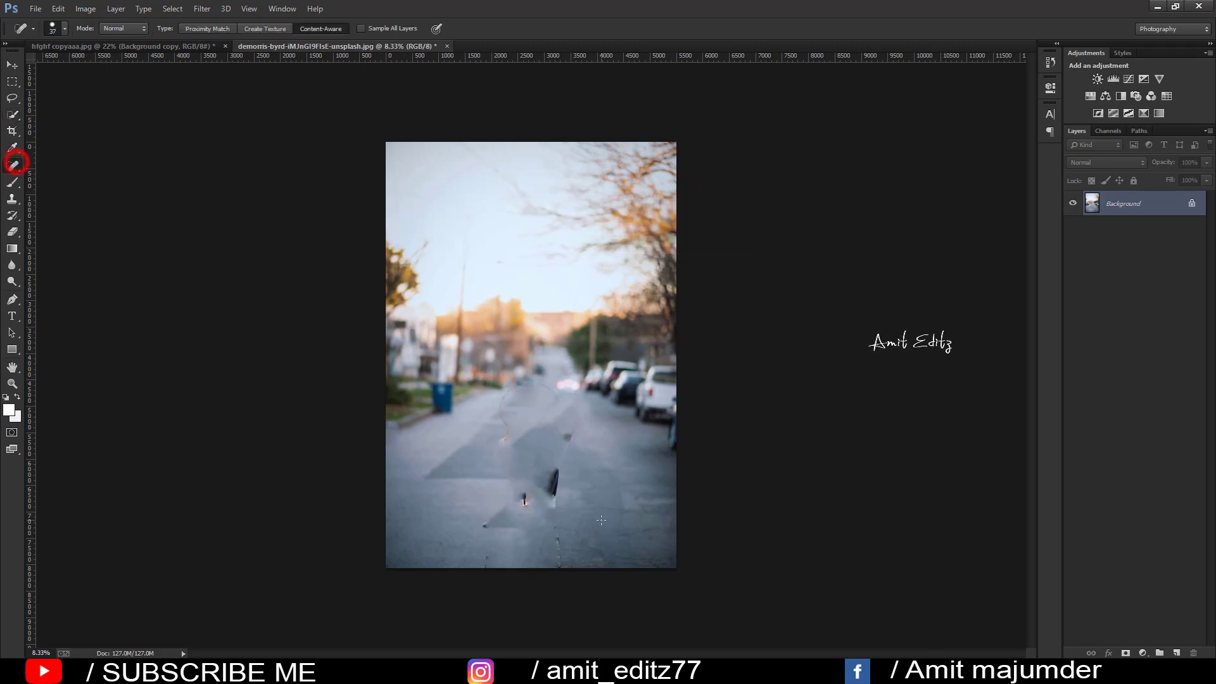
click(556, 477)
drag(556, 478, 554, 529)
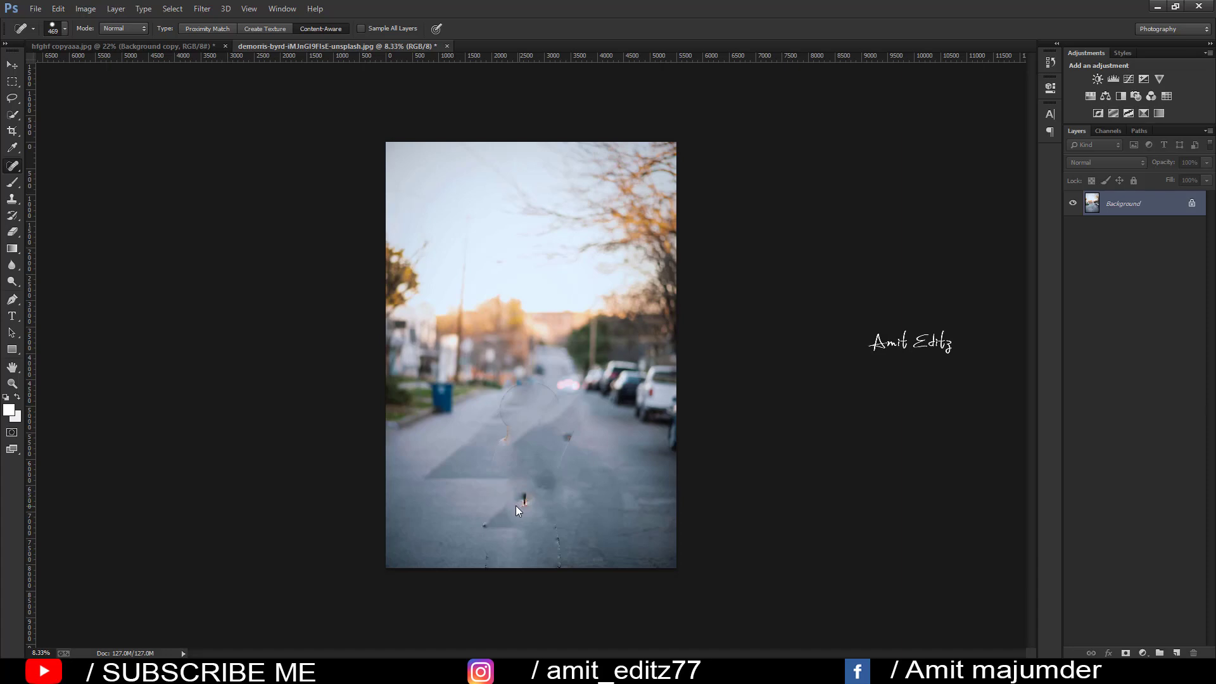
key(bracketleft)
key(bracketleft)
drag(521, 507, 528, 509)
- Spot-heal the remaining small marks lower and in the middle of the road
click(484, 525)
click(485, 553)
click(503, 434)
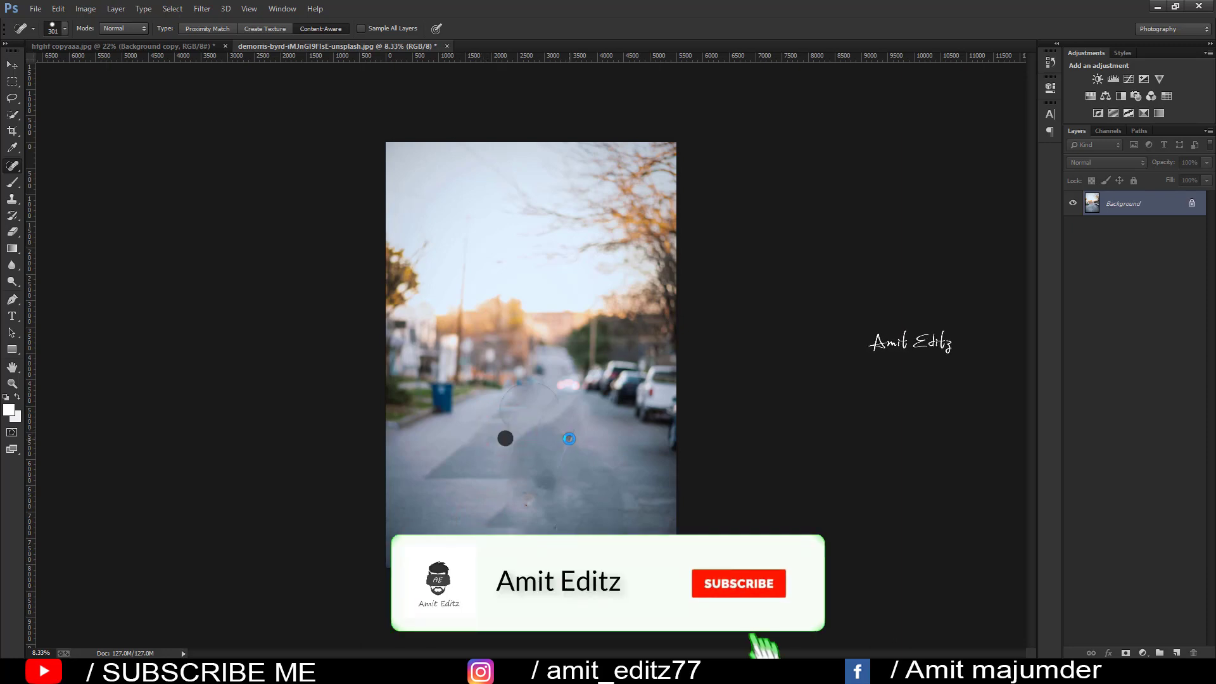
click(568, 437)
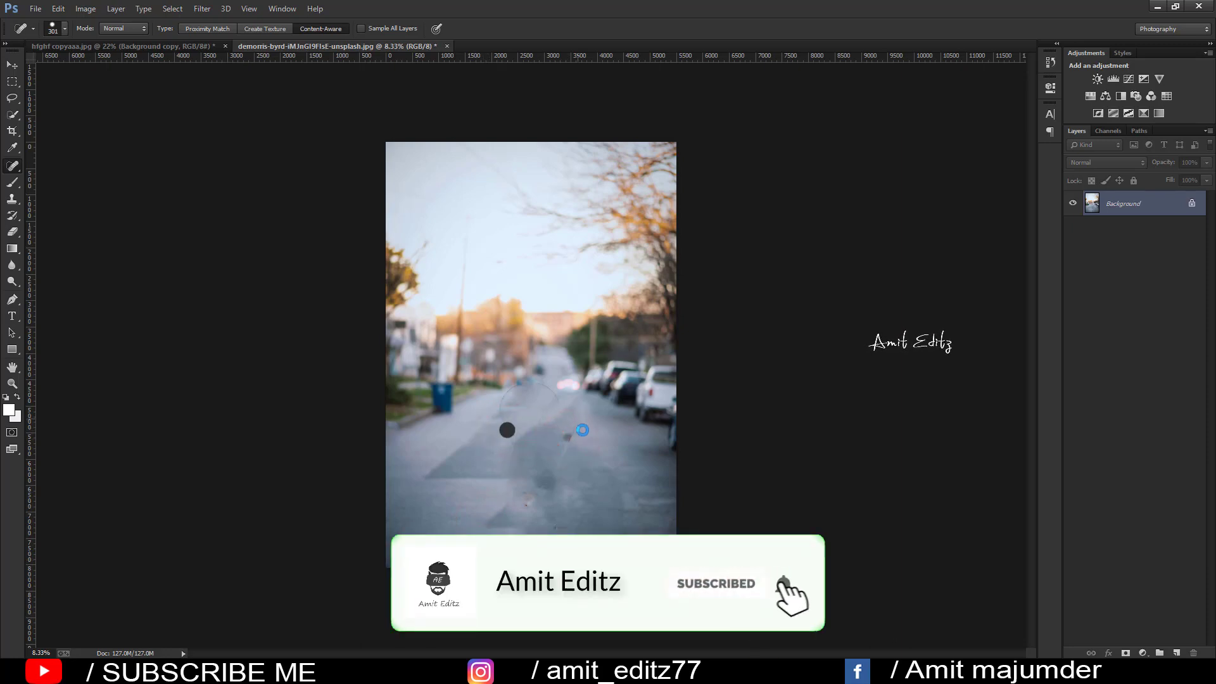
click(569, 438)
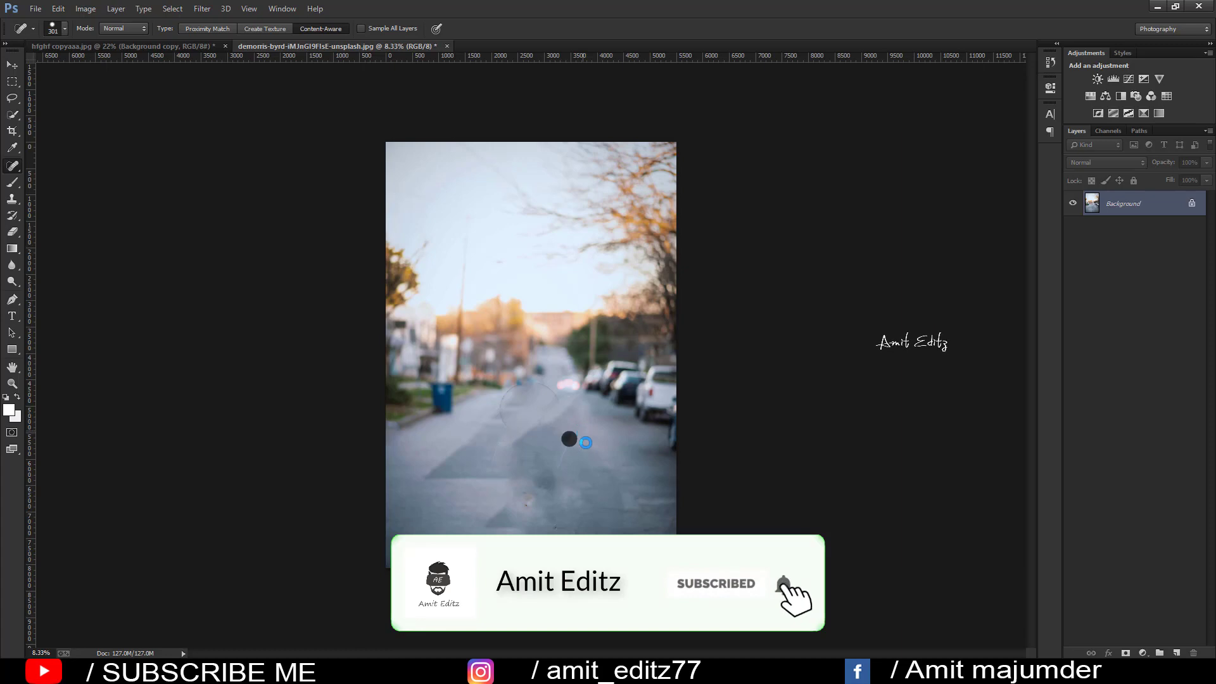
click(11, 131)
click(90, 27)
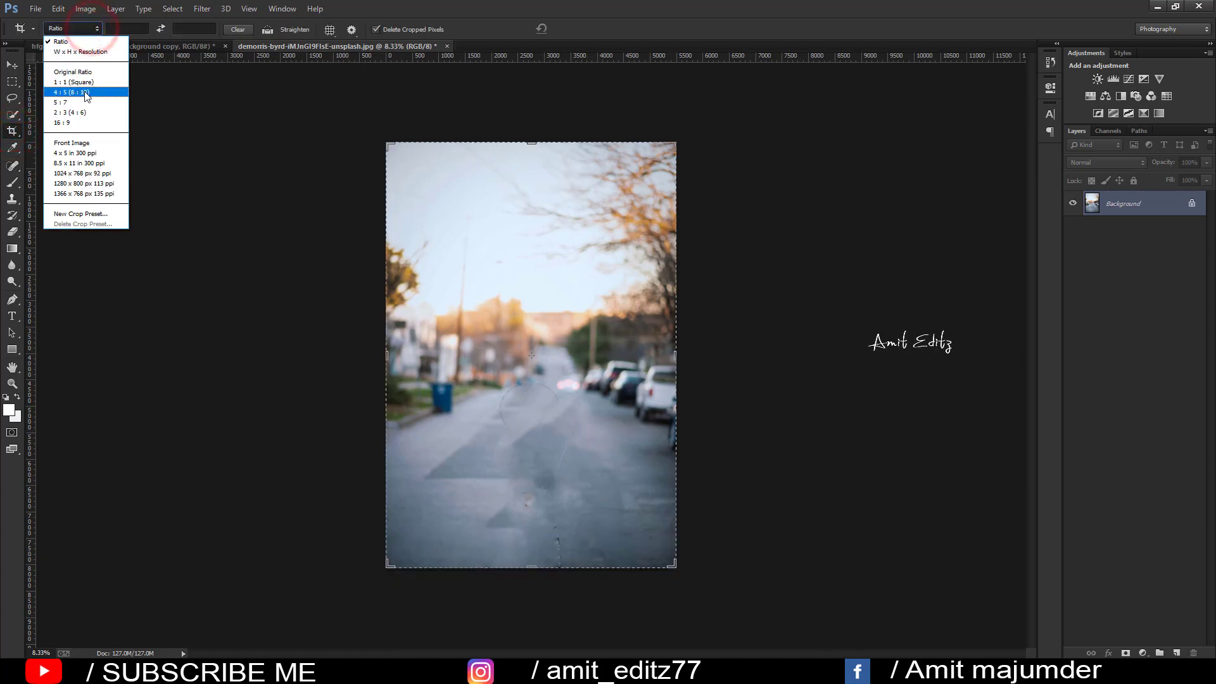
- Crop the street photo to 4 : 5 (8 : 10), repositioning the scene, and fit it on screen
click(82, 92)
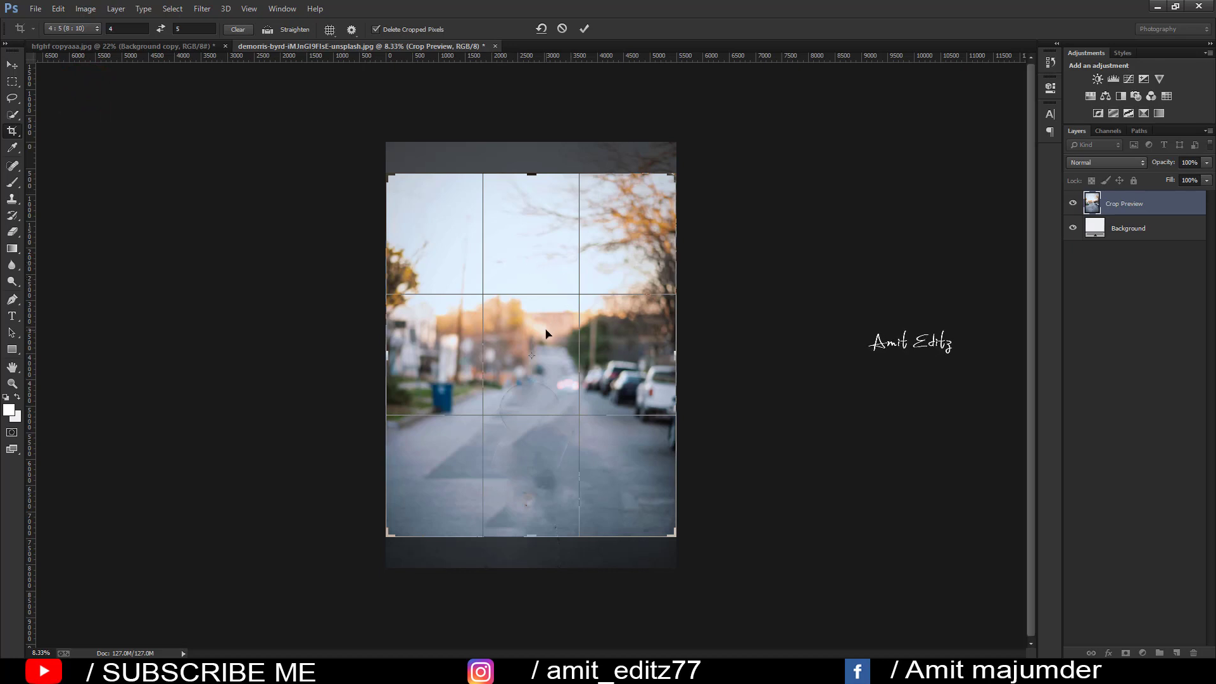
drag(546, 333, 548, 316)
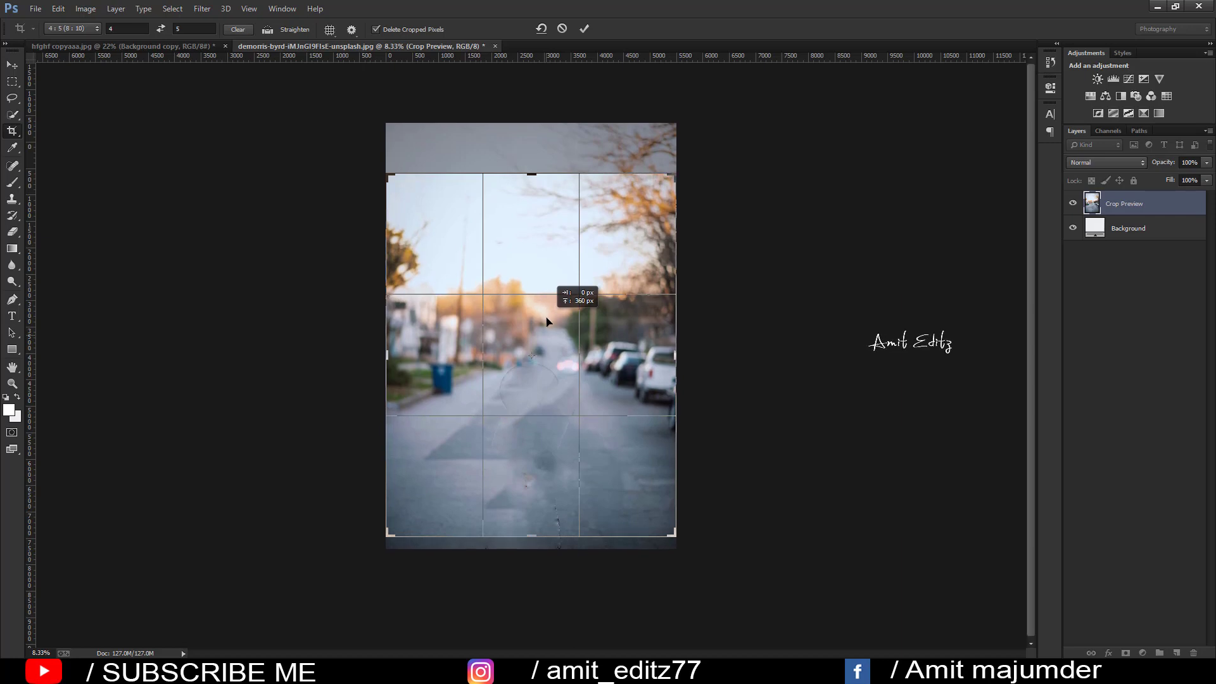
drag(549, 317, 549, 321)
key(Return)
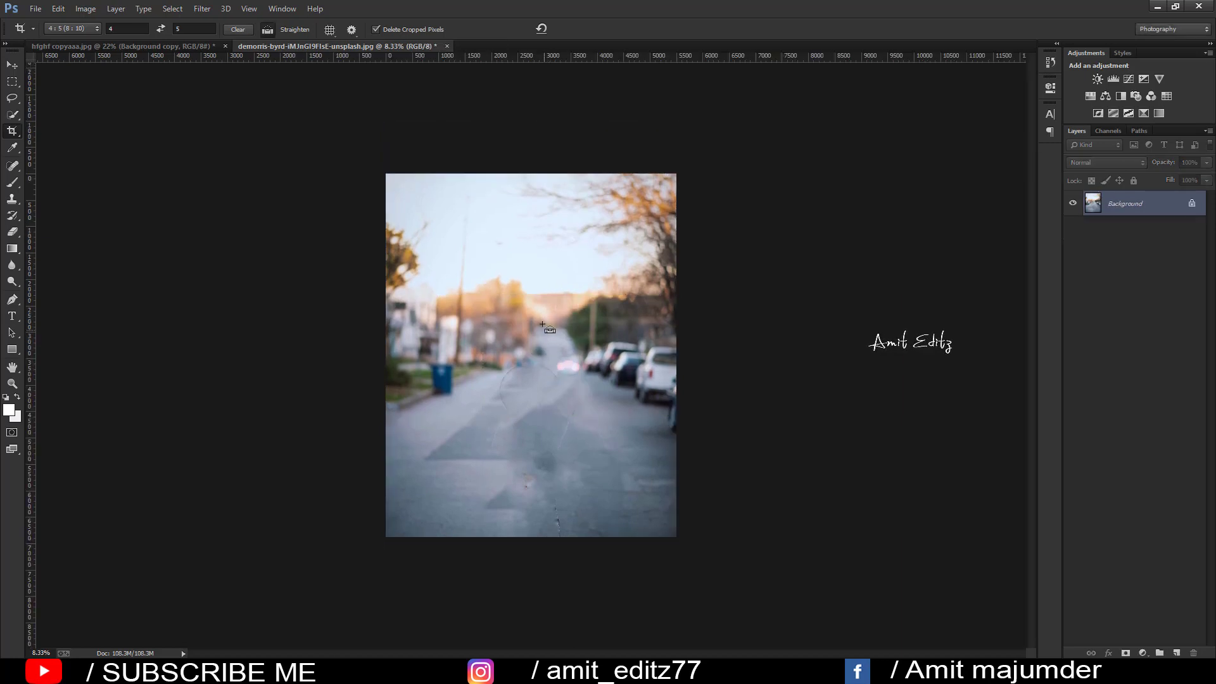
key(ctrl+0)
click(11, 65)
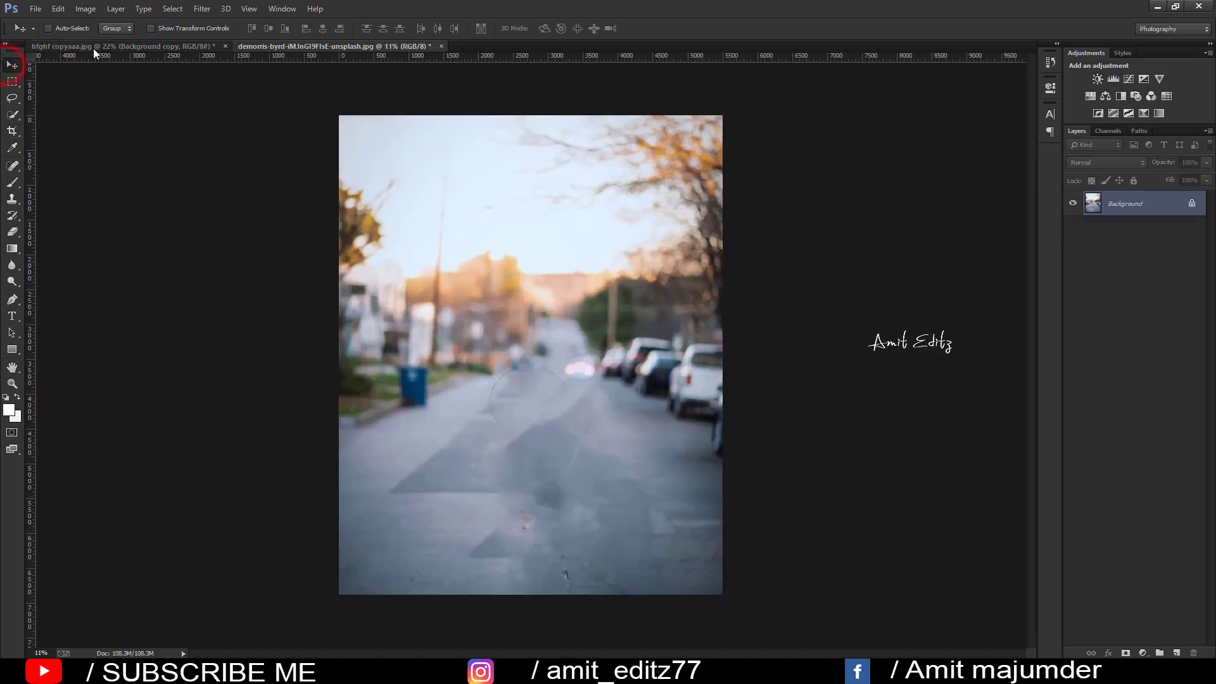
- Bring the cut-out man into the street photo, enlarge him to about 232% and place him lower
click(94, 47)
mouse_move(490, 337)
mouse_down()
mouse_move(363, 52)
mouse_move(553, 383)
mouse_up()
key(ctrl+t)
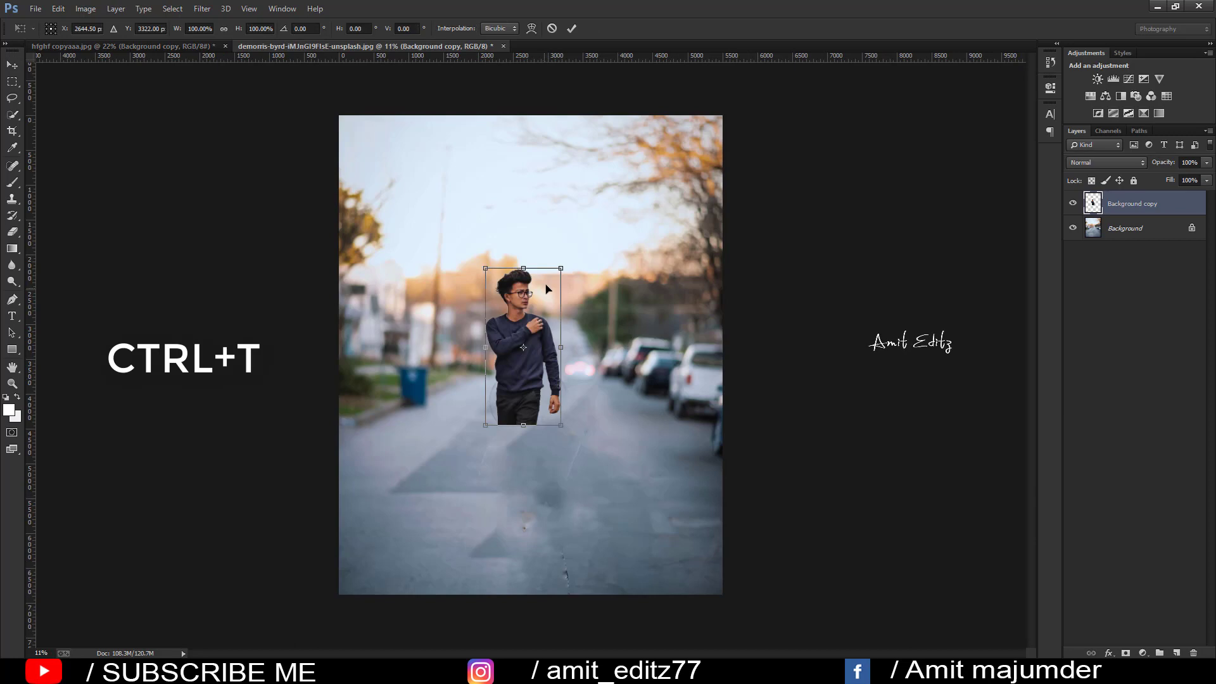
drag(562, 270, 612, 165)
drag(584, 276, 598, 329)
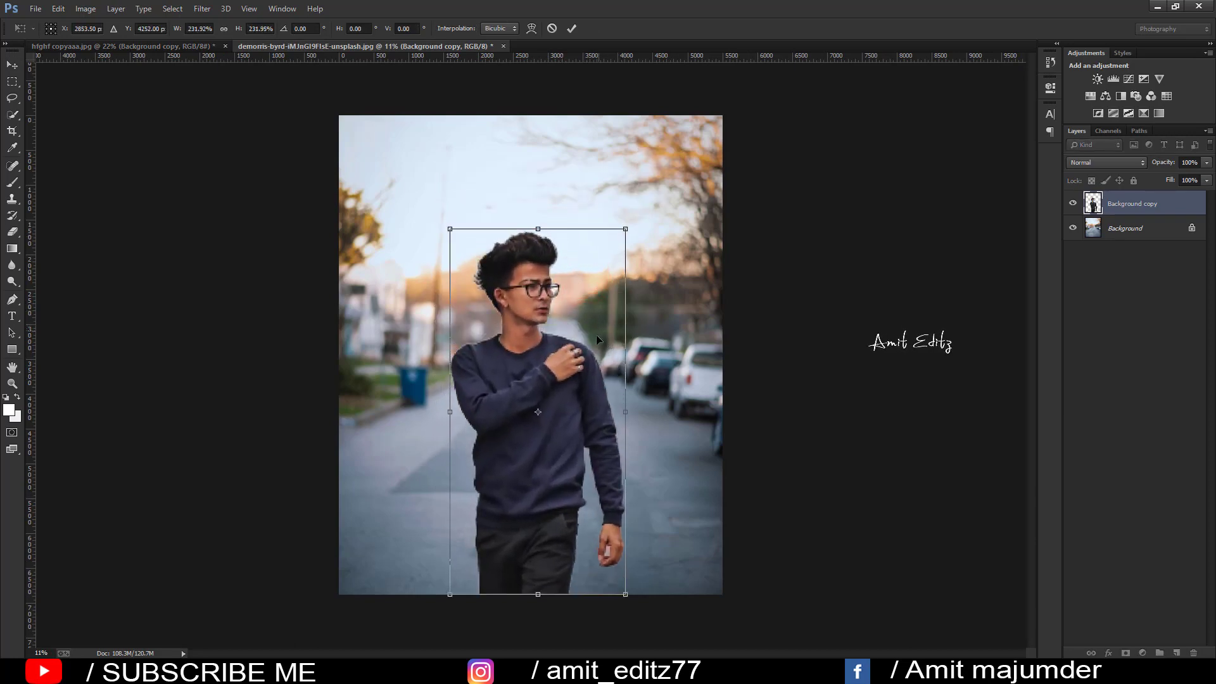
scroll(596, 342, down, 1)
scroll(596, 347, down, 3)
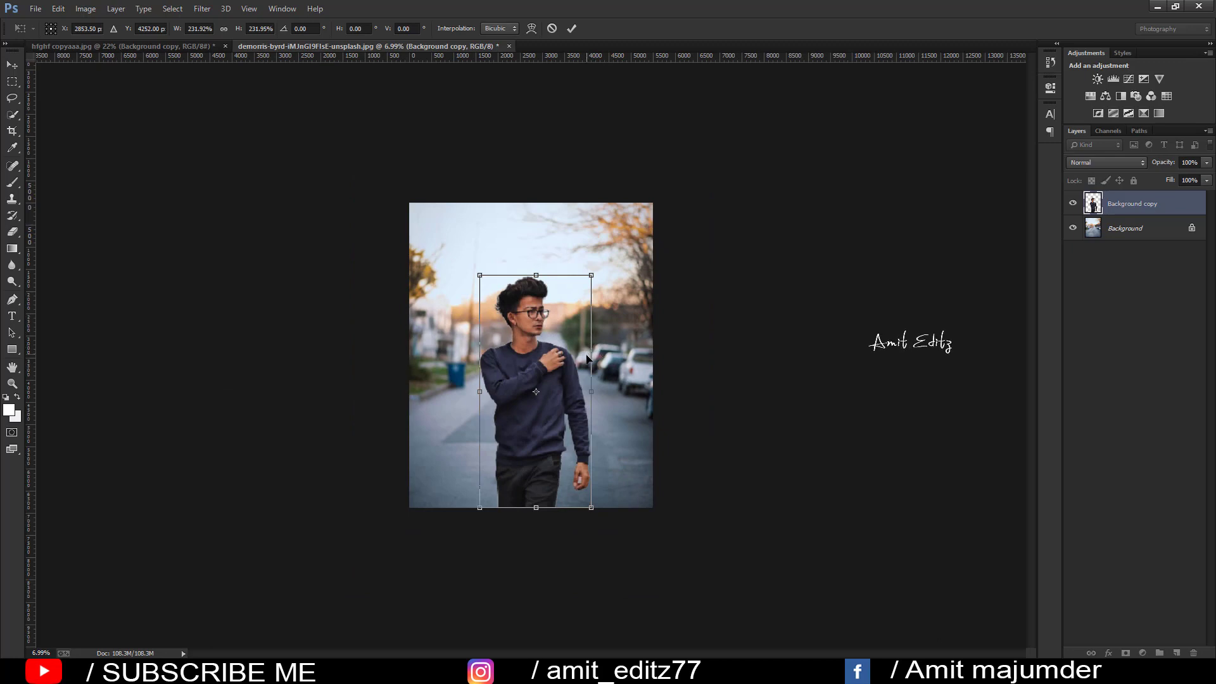
key(Return)
- Shift the man about 76 px to the right
scroll(584, 382, up, 1)
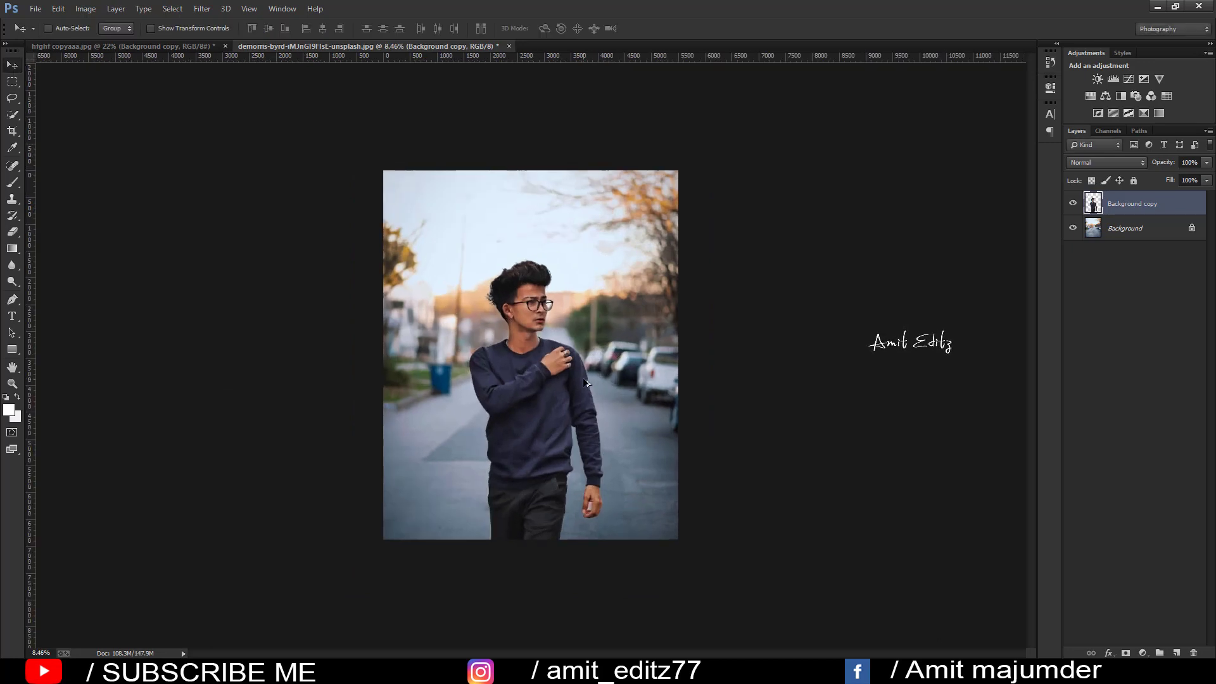
scroll(584, 380, down, 1)
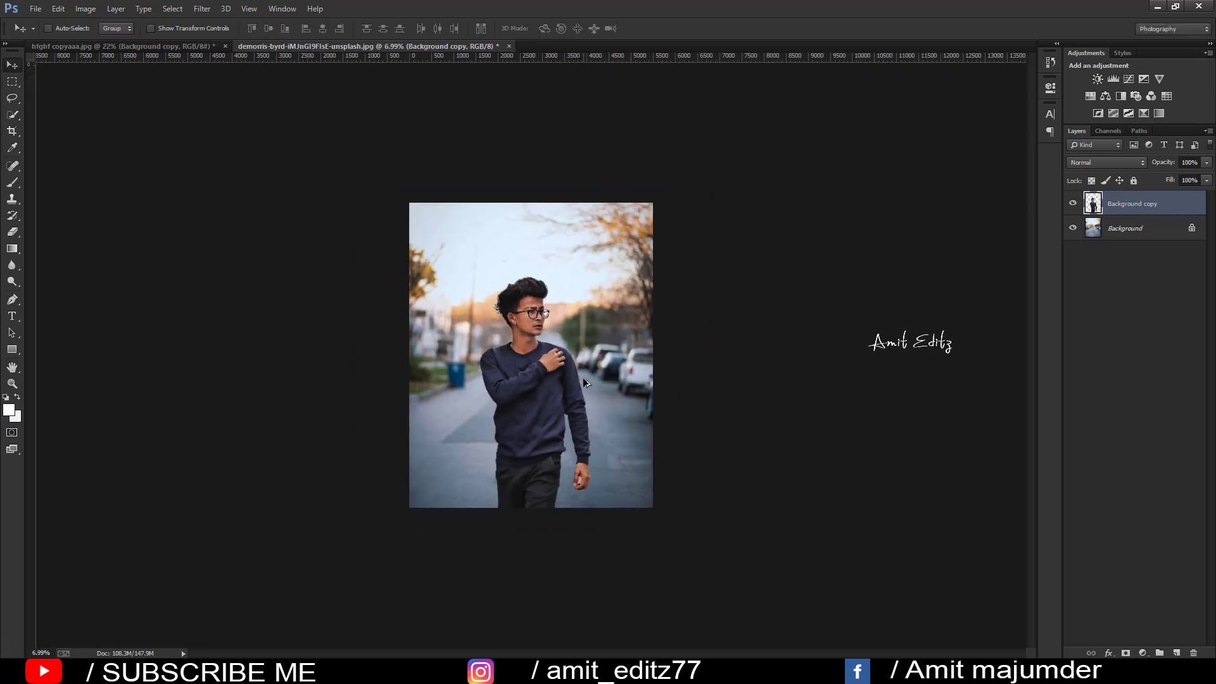
scroll(582, 378, up, 2)
drag(567, 422, 568, 420)
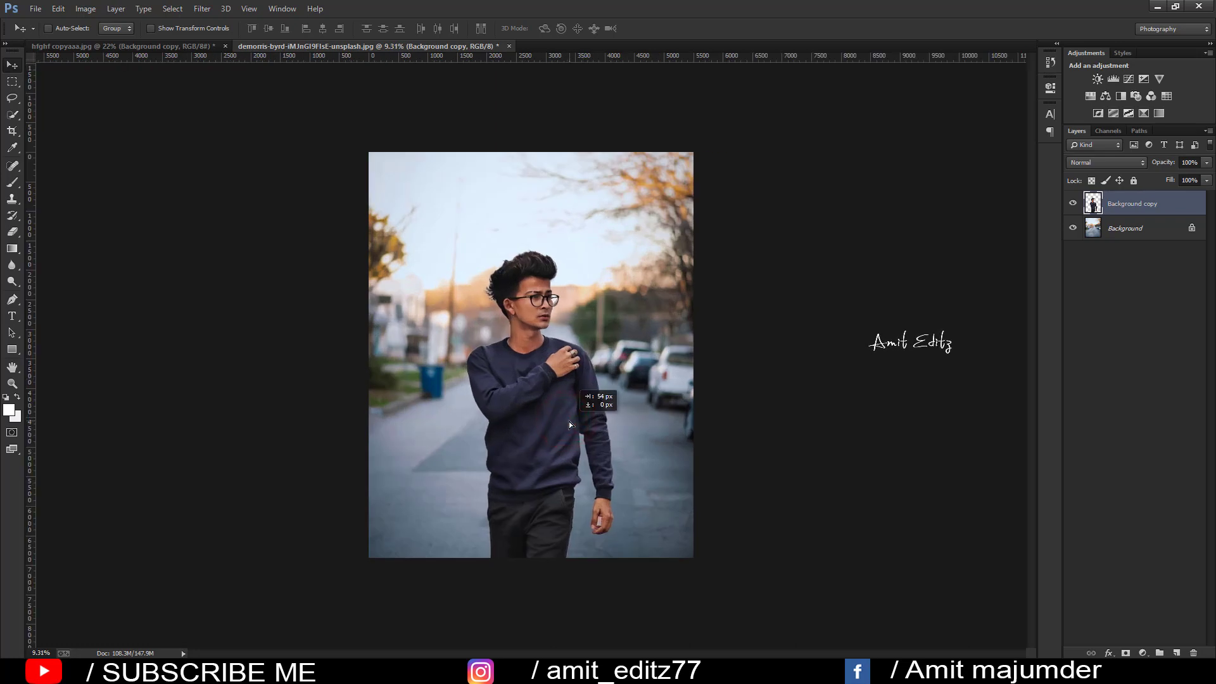
scroll(570, 415, up, 4)
scroll(571, 410, down, 3)
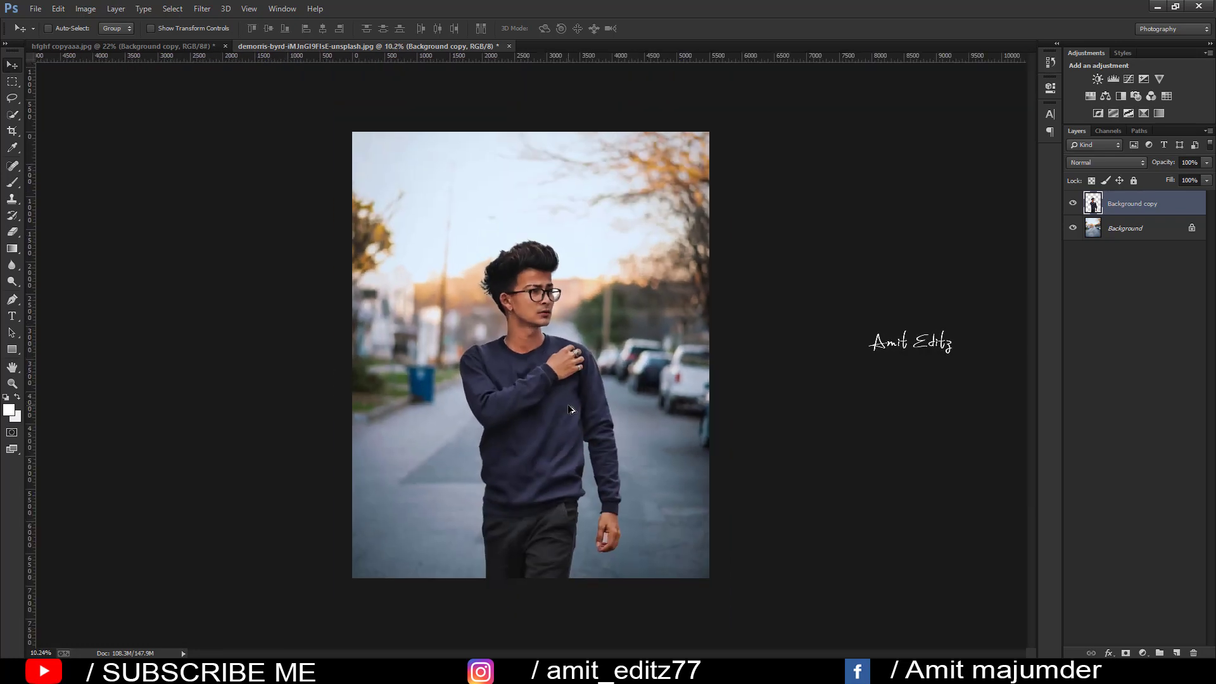
scroll(570, 410, down, 1)
scroll(572, 408, down, 3)
scroll(572, 407, up, 2)
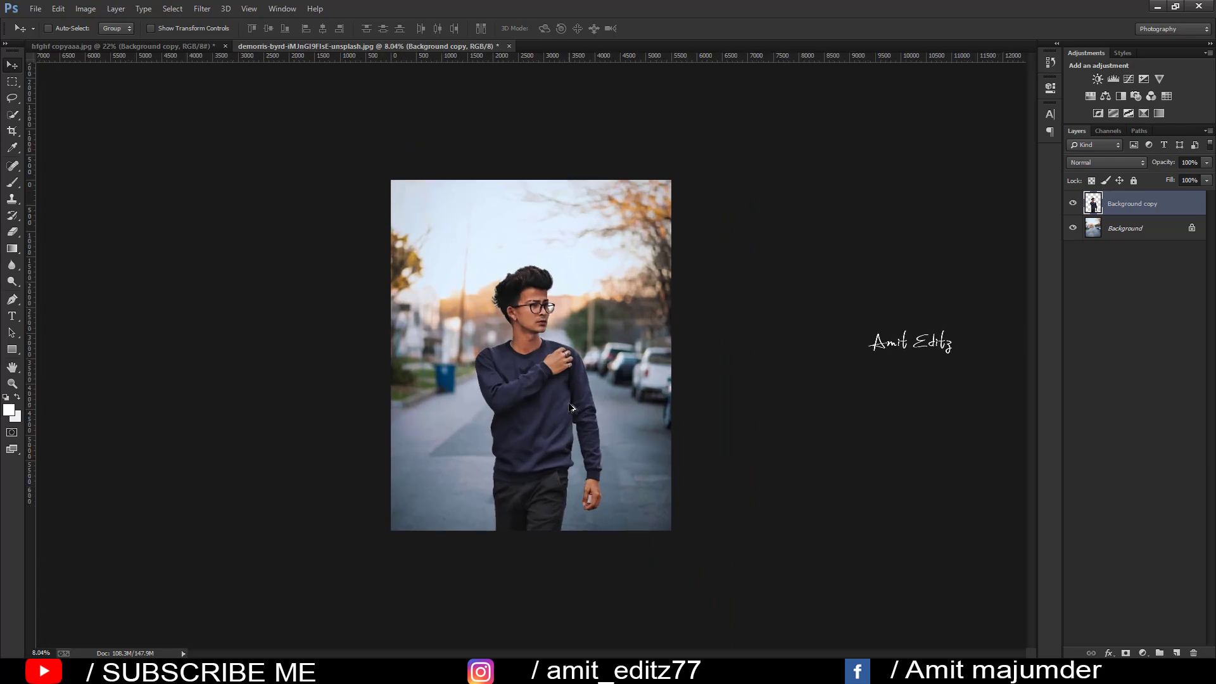
- Bring up the file-open window and close it without opening anything
click(36, 8)
click(54, 33)
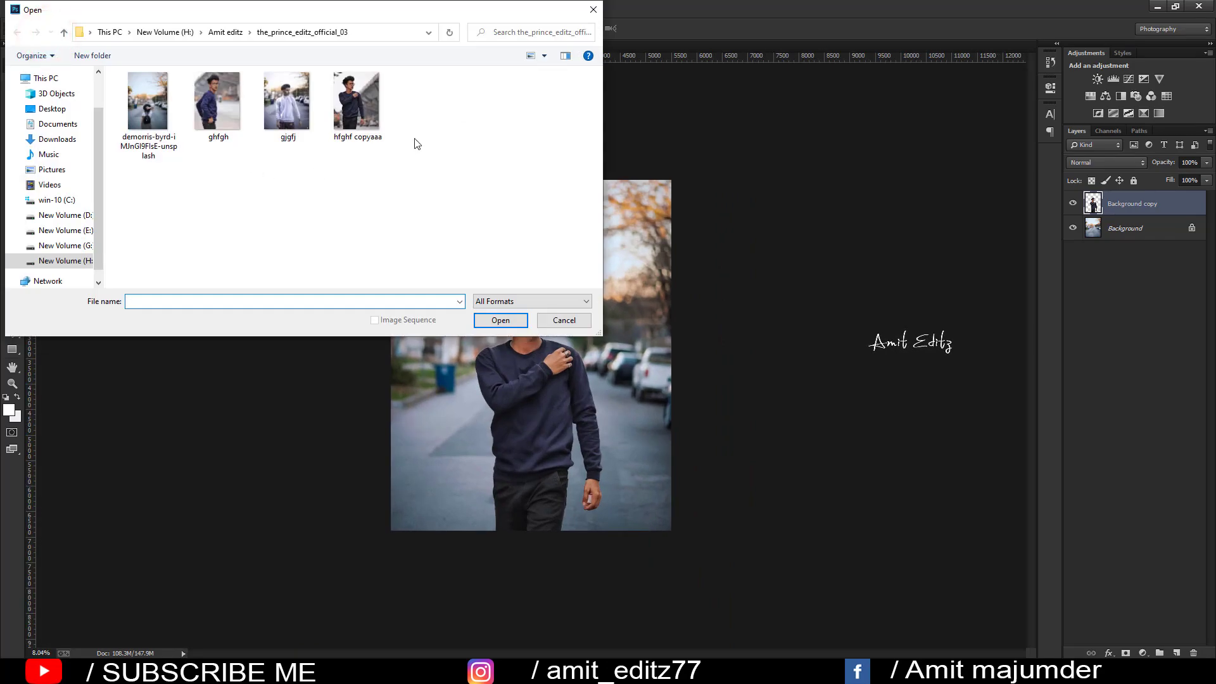
click(594, 9)
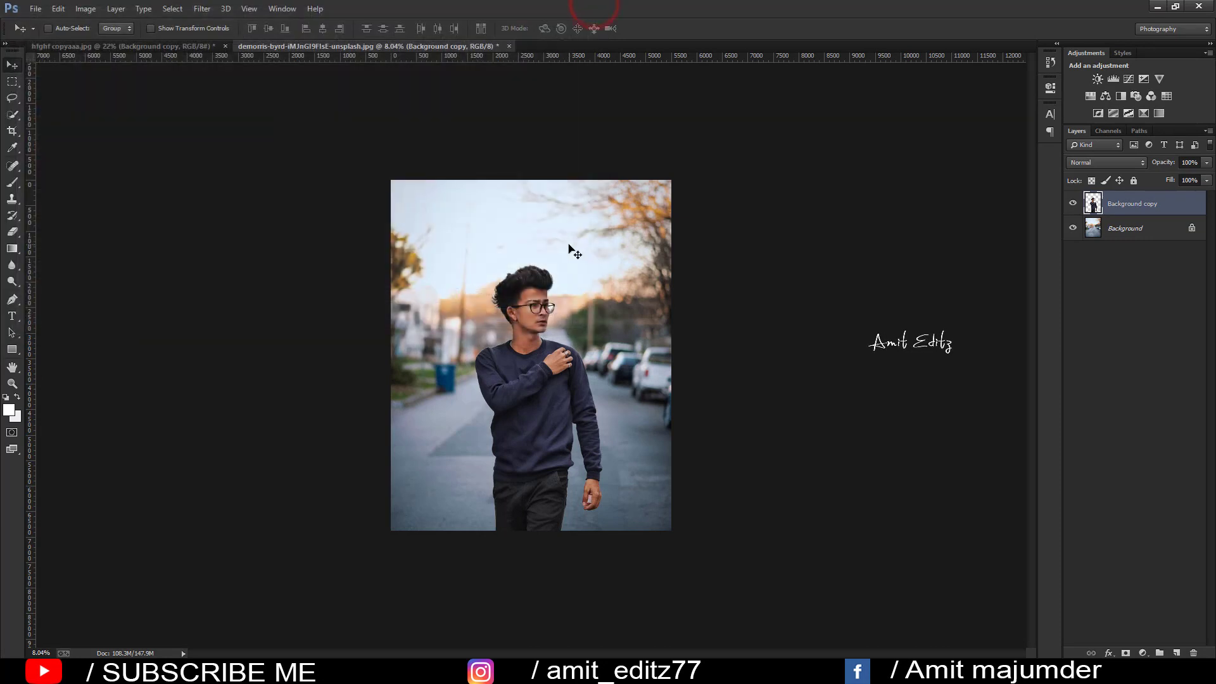
- Enlarge the man to about 102% and nudge him slightly downward
key(ctrl+t)
drag(605, 261, 605, 256)
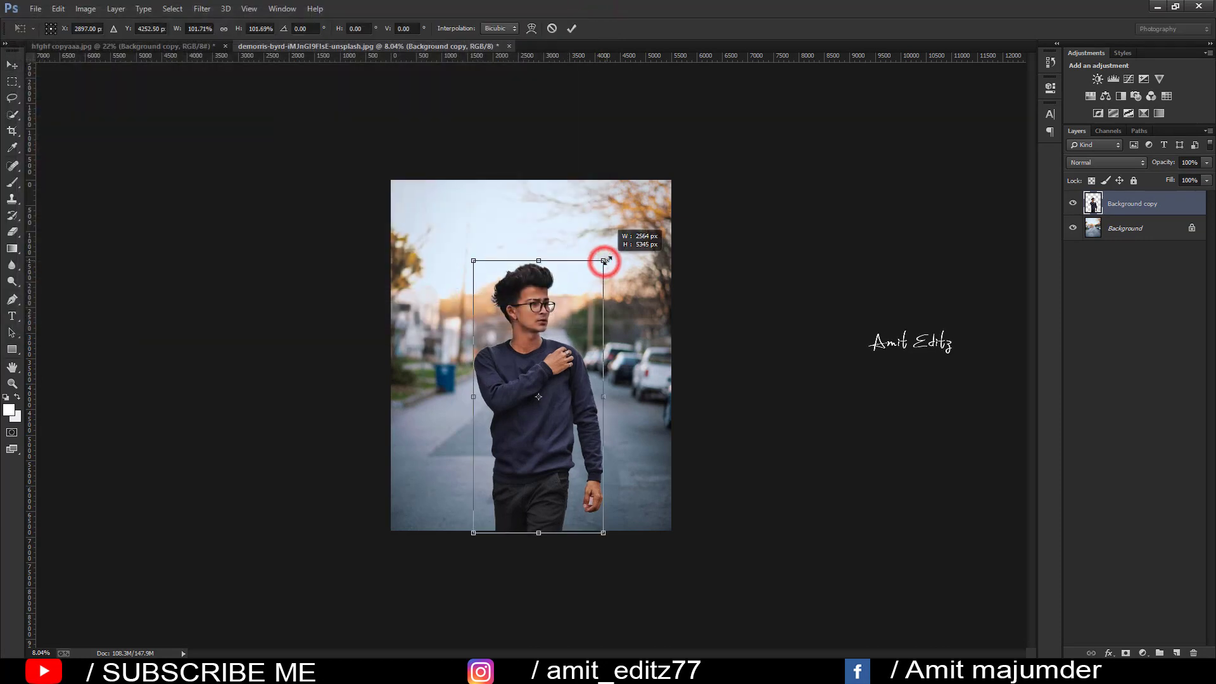
drag(563, 318, 565, 319)
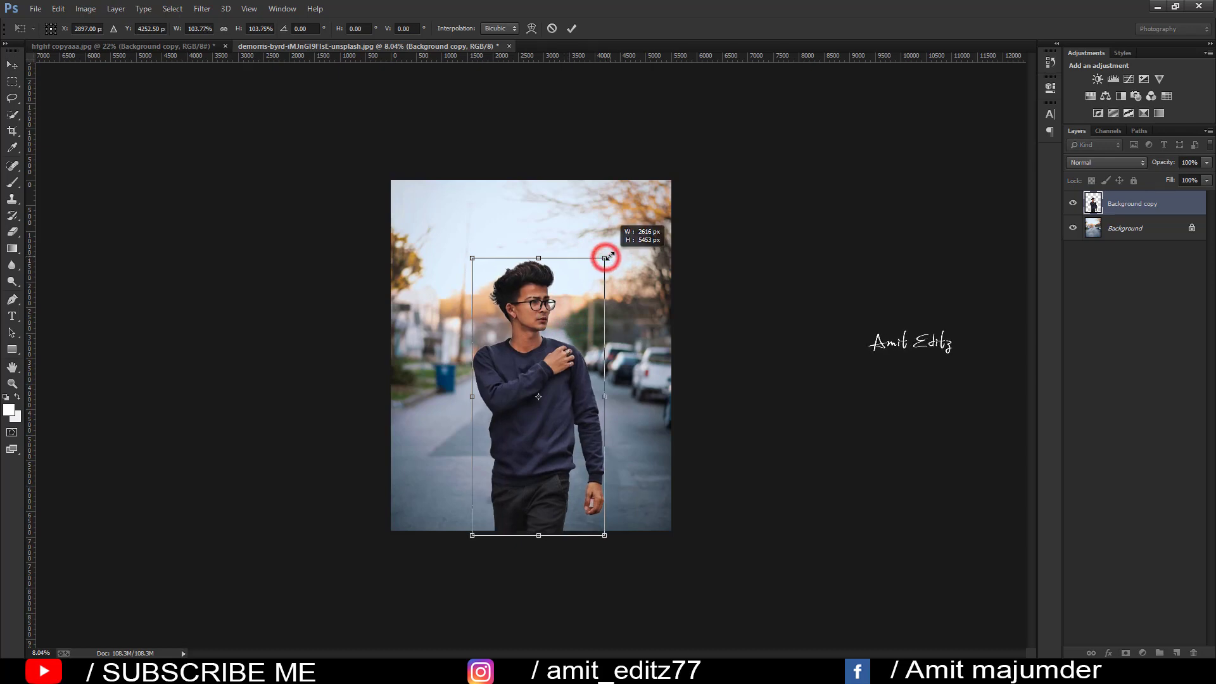
key(Return)
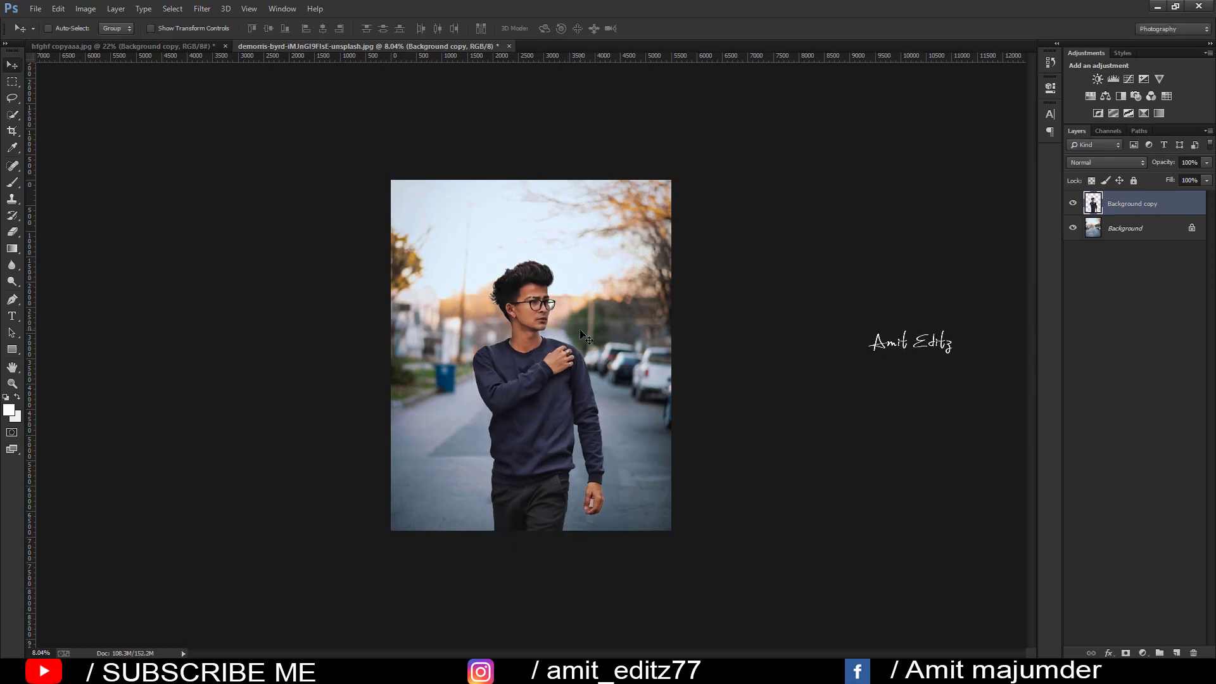
- Free-transform the man to about 105% of his size
key(ctrl+t)
drag(612, 260, 609, 250)
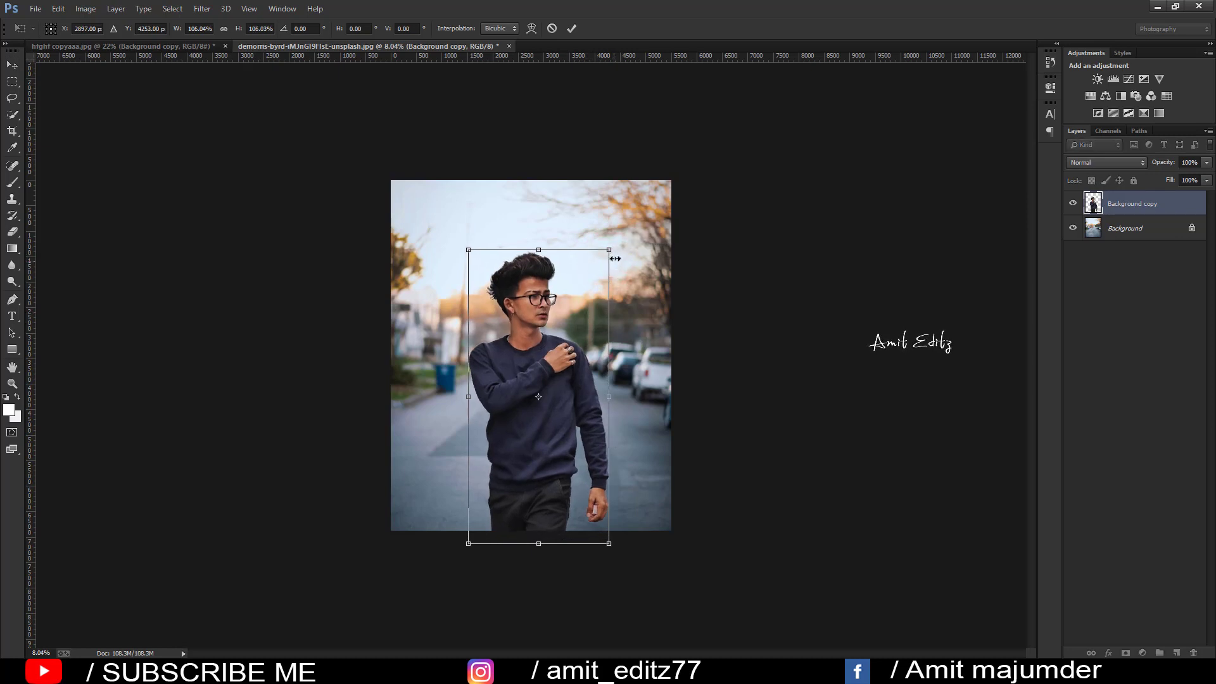
drag(614, 251, 609, 250)
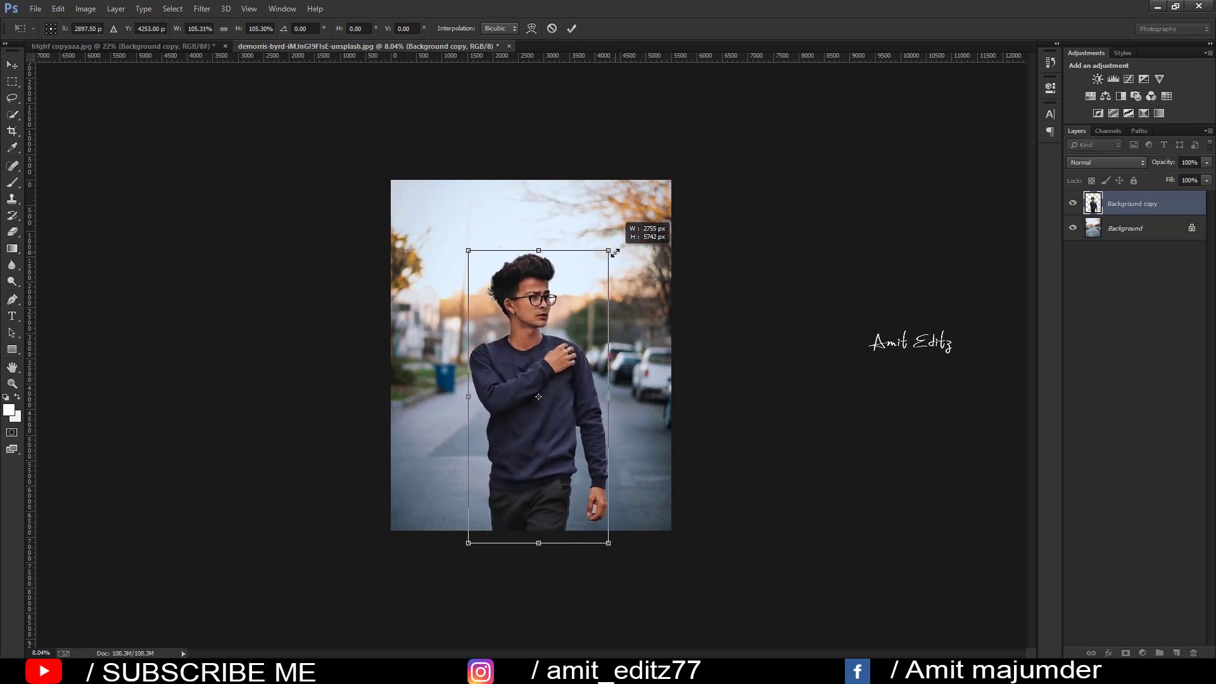
- Commit the 105% scale and zoom in on the man's lowered hand
key(Return)
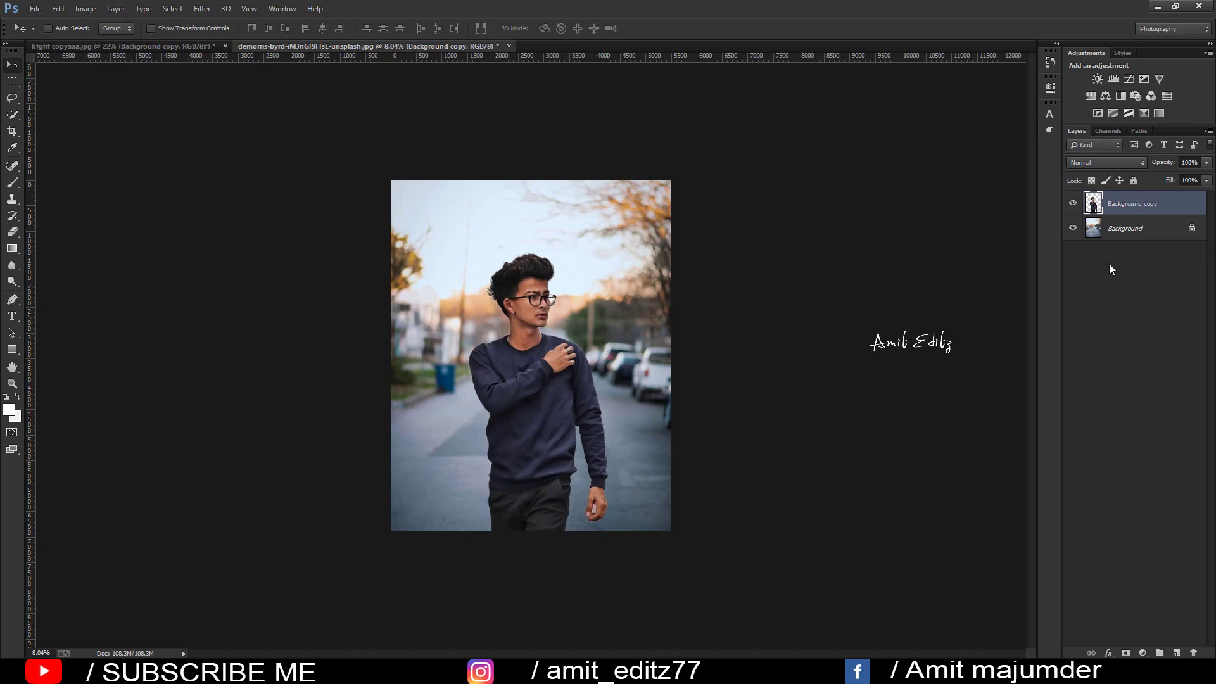
scroll(624, 431, up, 1)
scroll(588, 505, up, 5)
scroll(588, 504, up, 2)
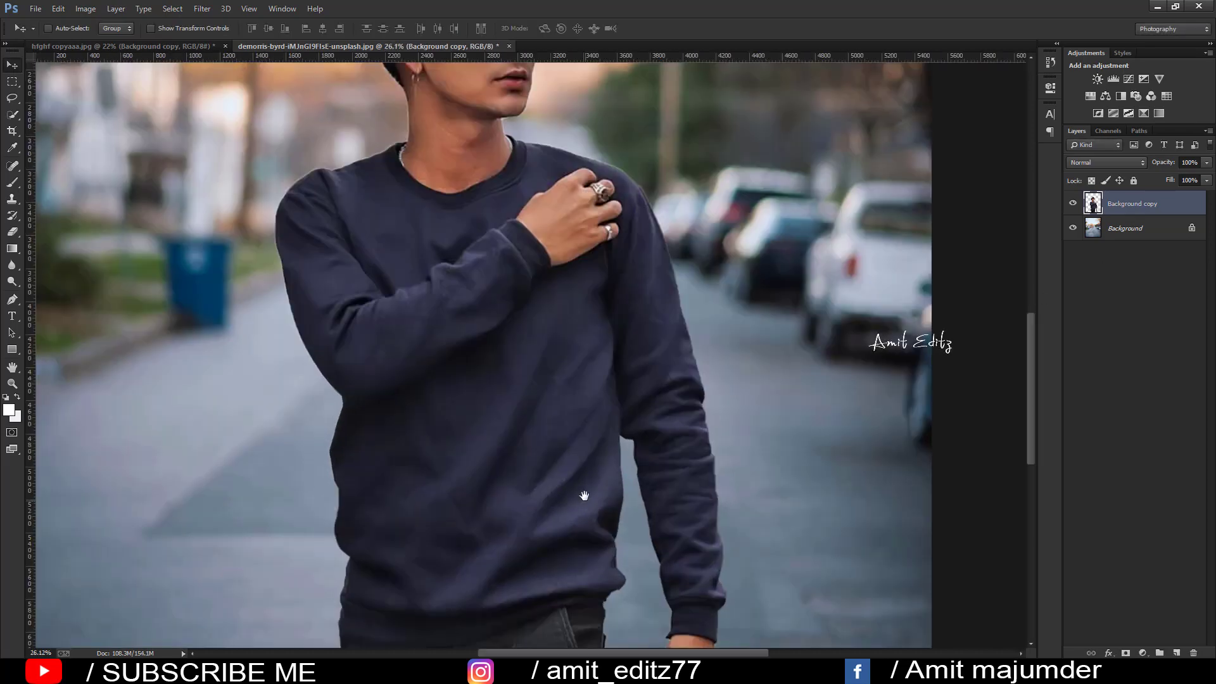
scroll(583, 497, up, 2)
scroll(578, 469, up, 2)
scroll(644, 424, up, 1)
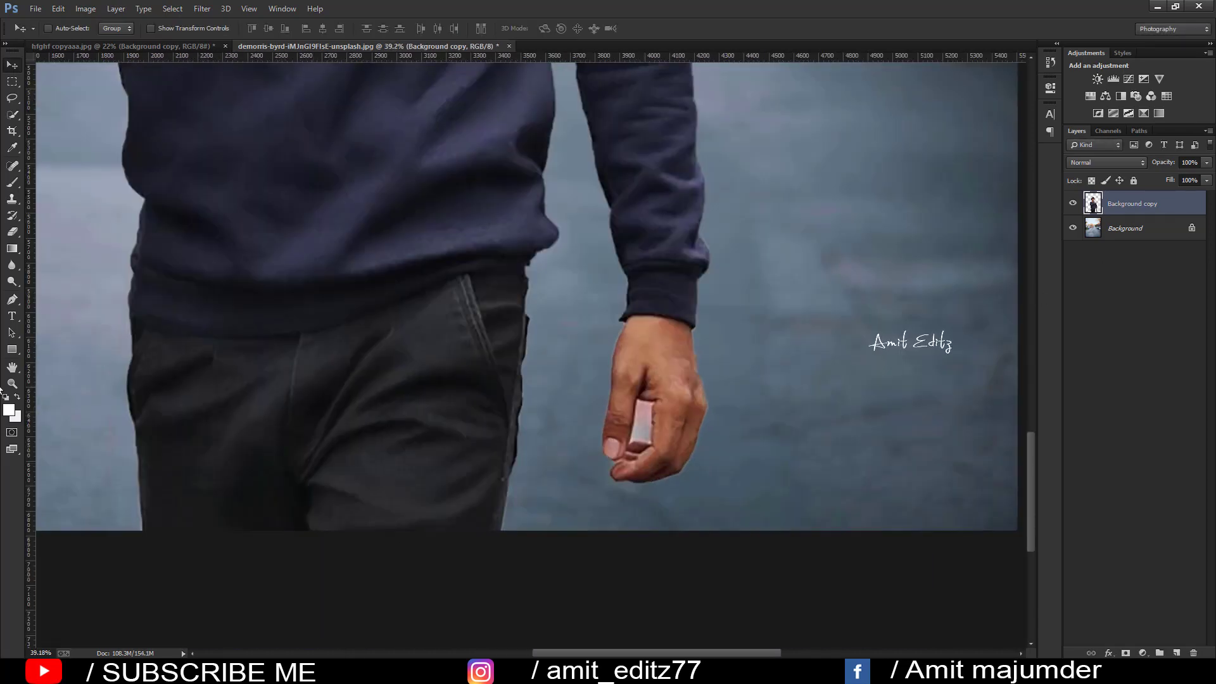
- Trace a Pen path around the pale gap between the fingers and make it a selection
click(11, 302)
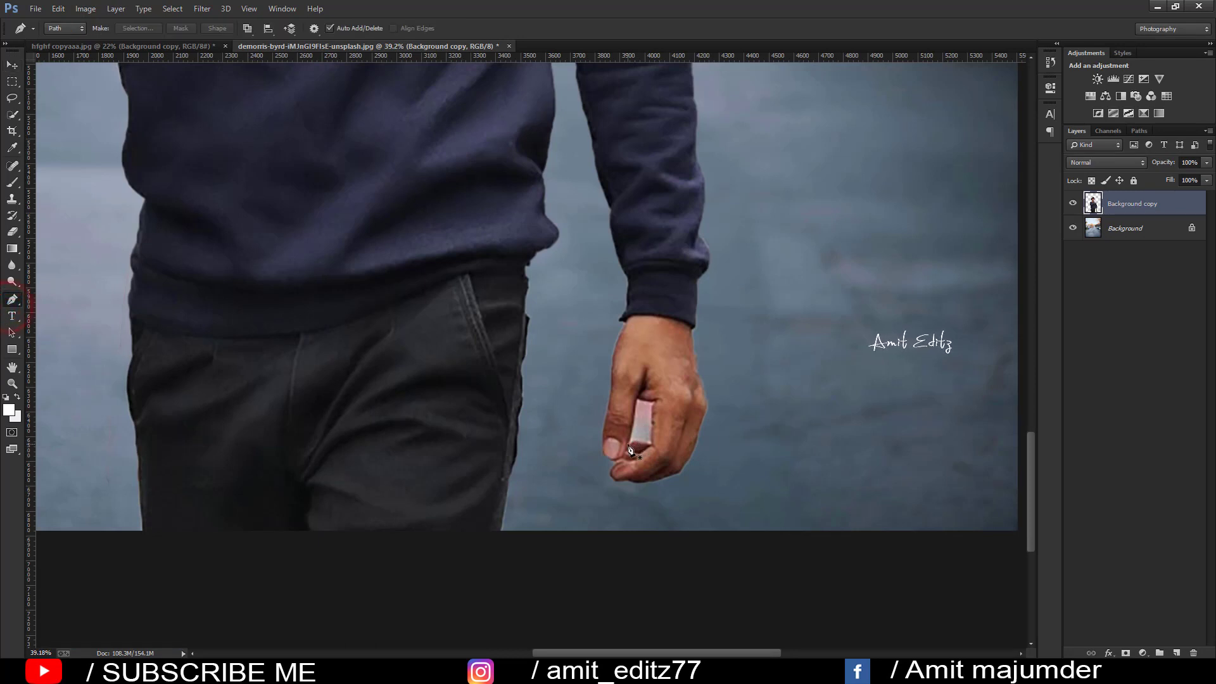
click(628, 445)
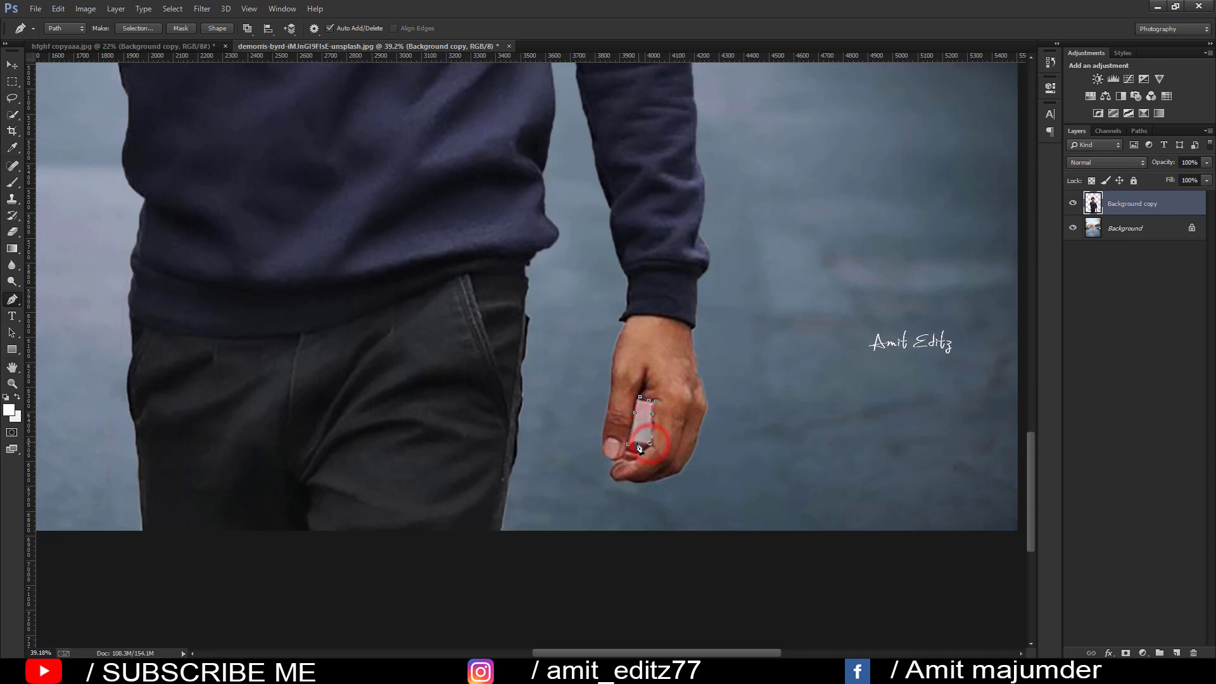
right_click(642, 420)
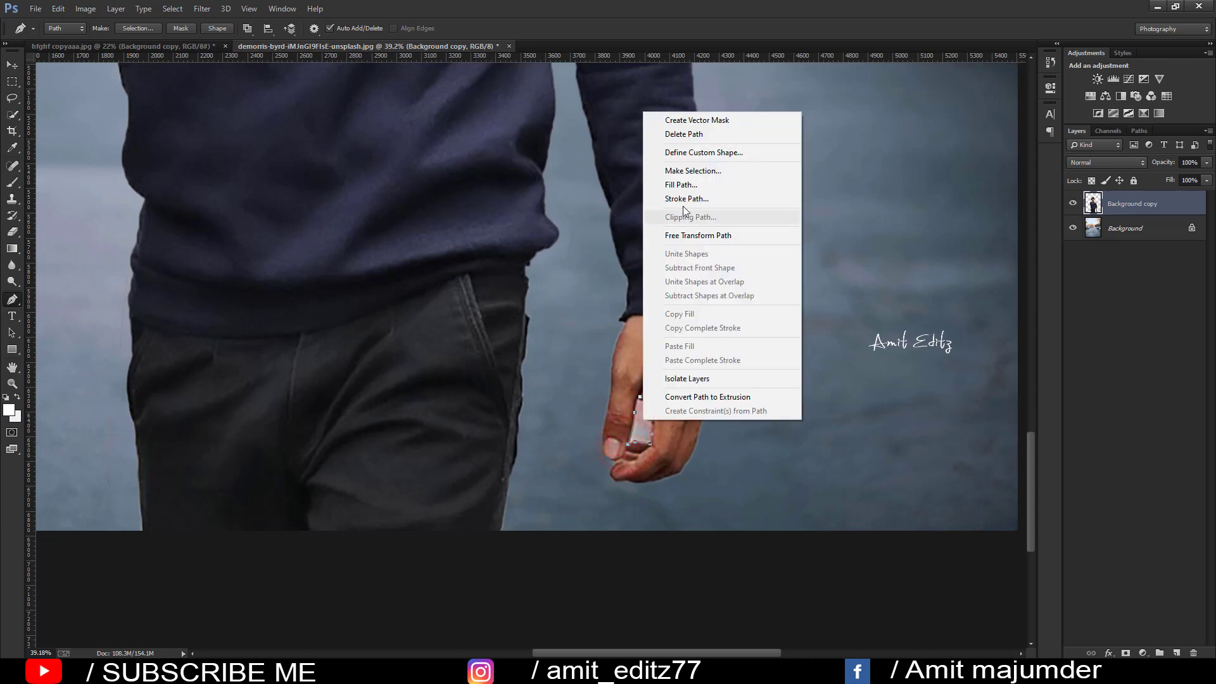
click(685, 170)
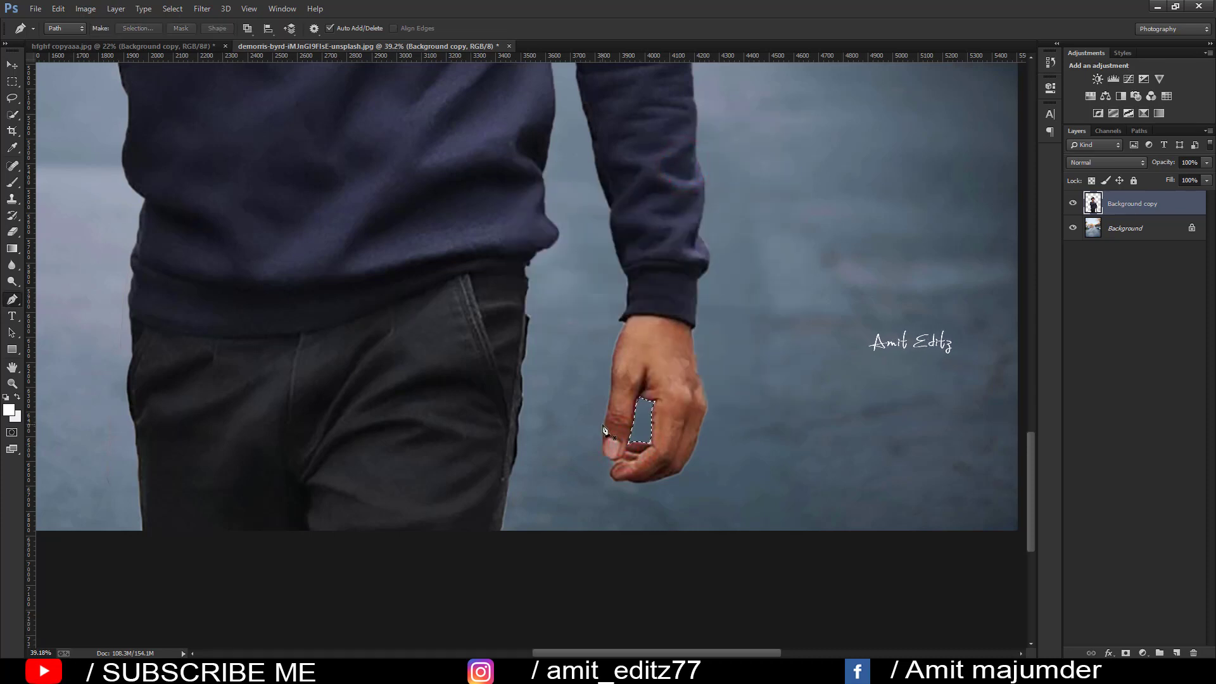
scroll(605, 417, down, 5)
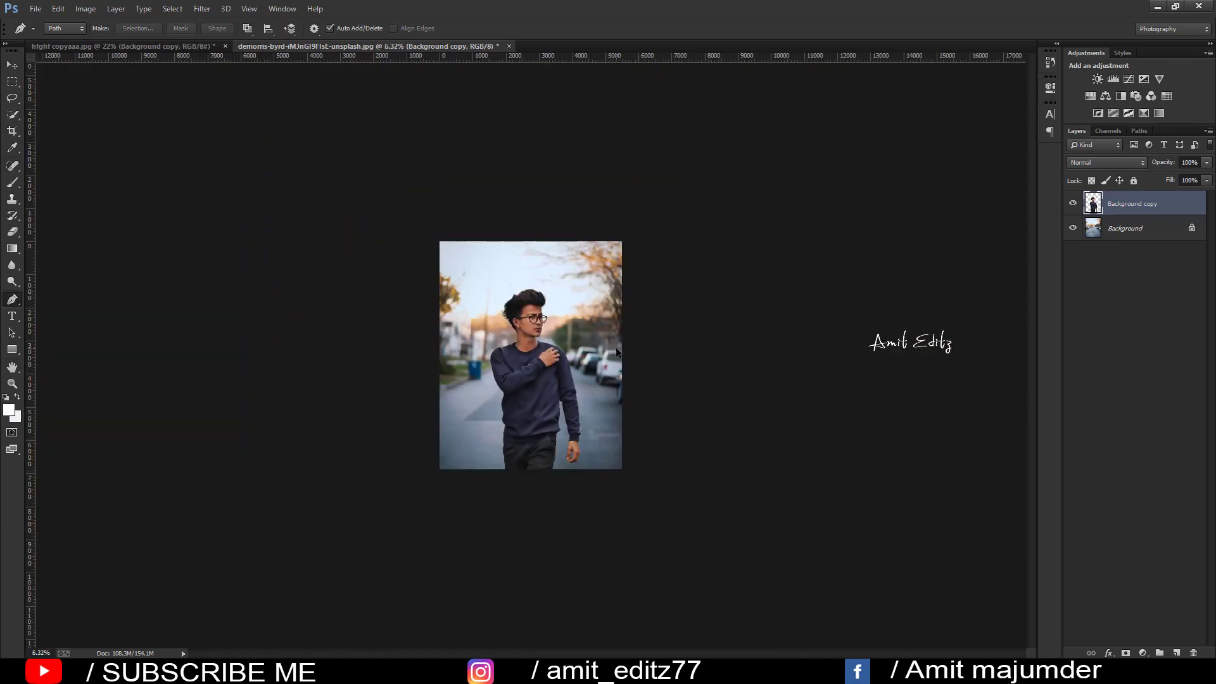
scroll(616, 347, up, 3)
scroll(532, 289, up, 3)
scroll(507, 244, up, 2)
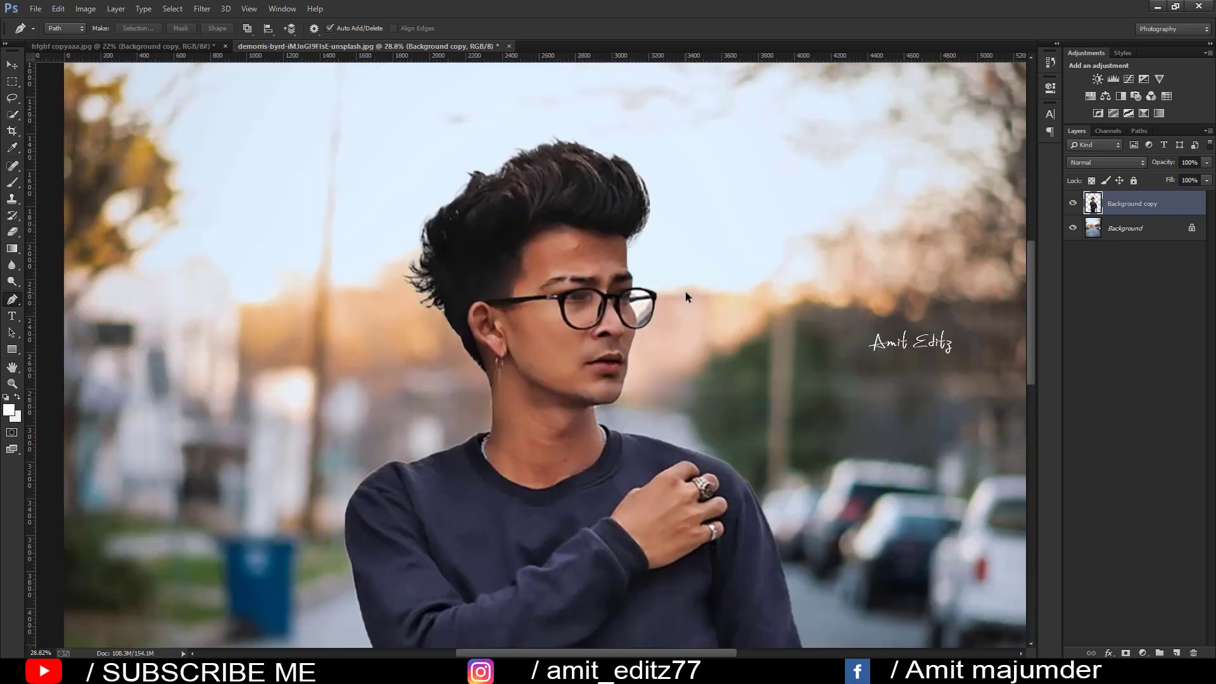
scroll(685, 291, up, 2)
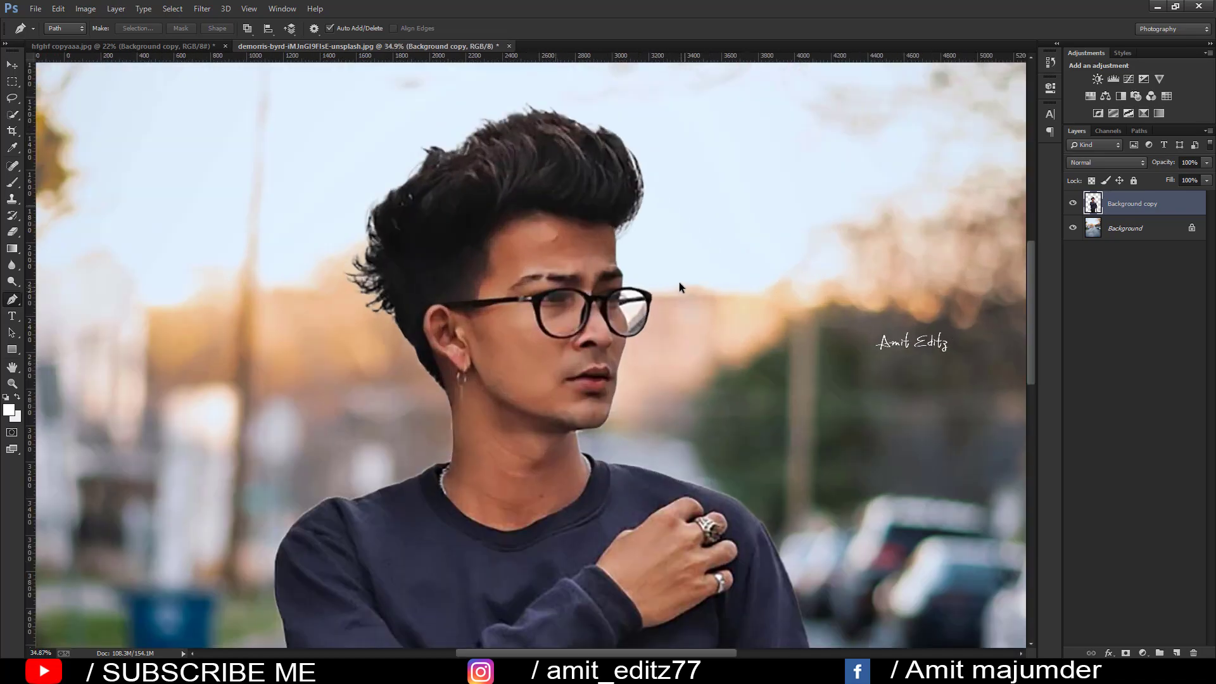
- Switch to the Mixer Brush and duplicate the man's layer as Background copy 2
right_click(10, 187)
click(70, 222)
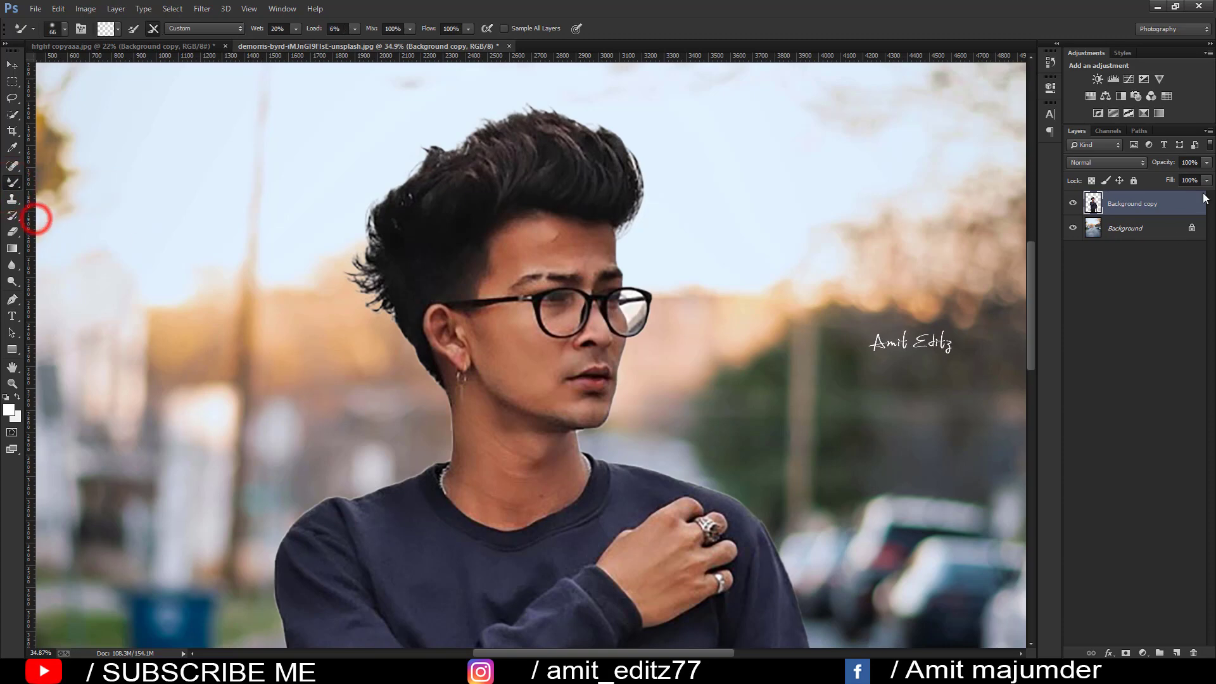
drag(1148, 210, 1176, 652)
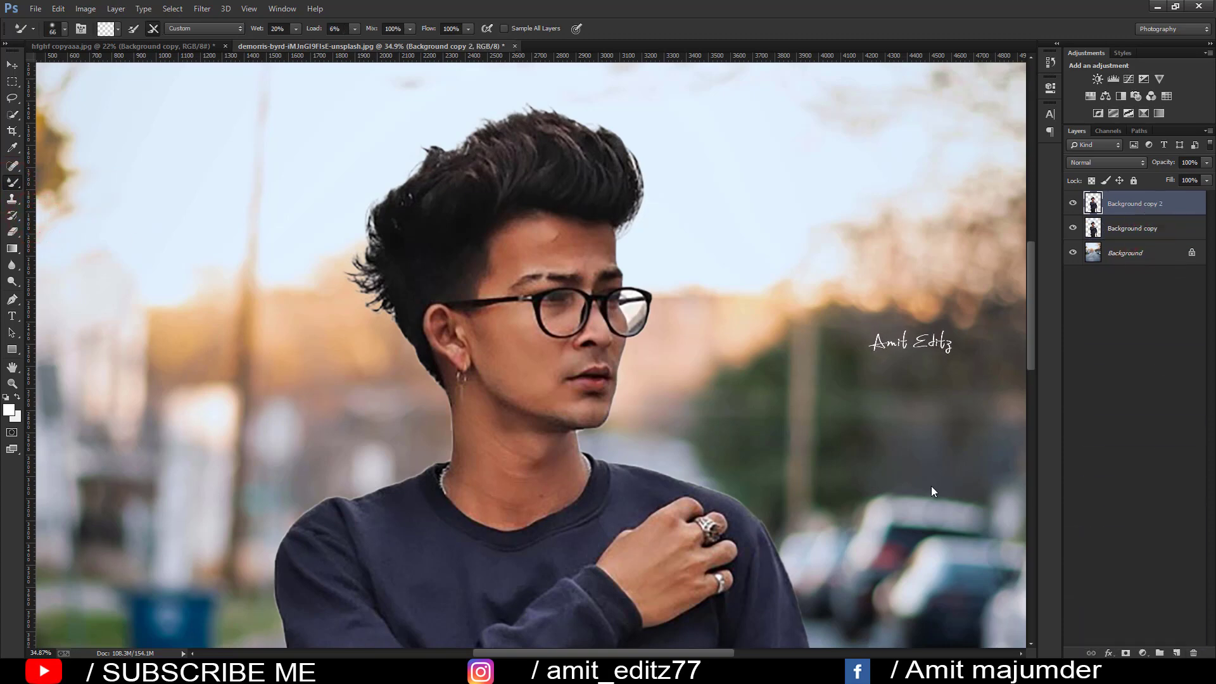
scroll(560, 223, up, 1)
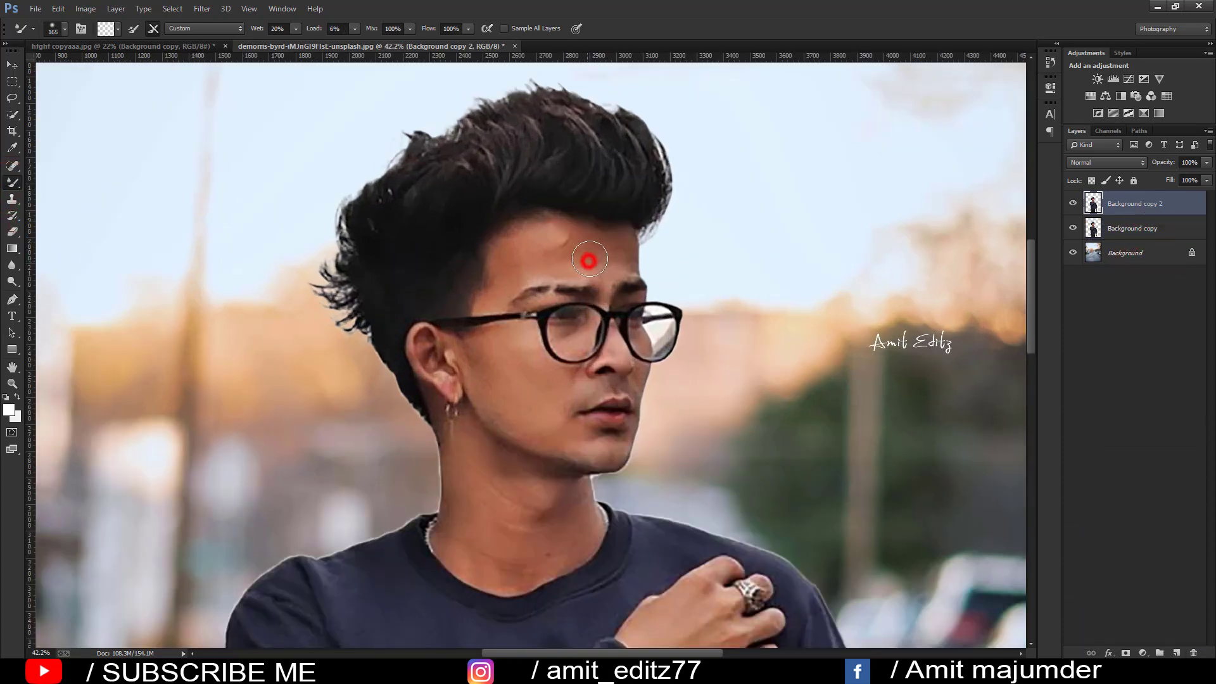
- Blend the skin on the forehead, hairline, cheek by the ear and beside the glasses
drag(589, 261, 608, 260)
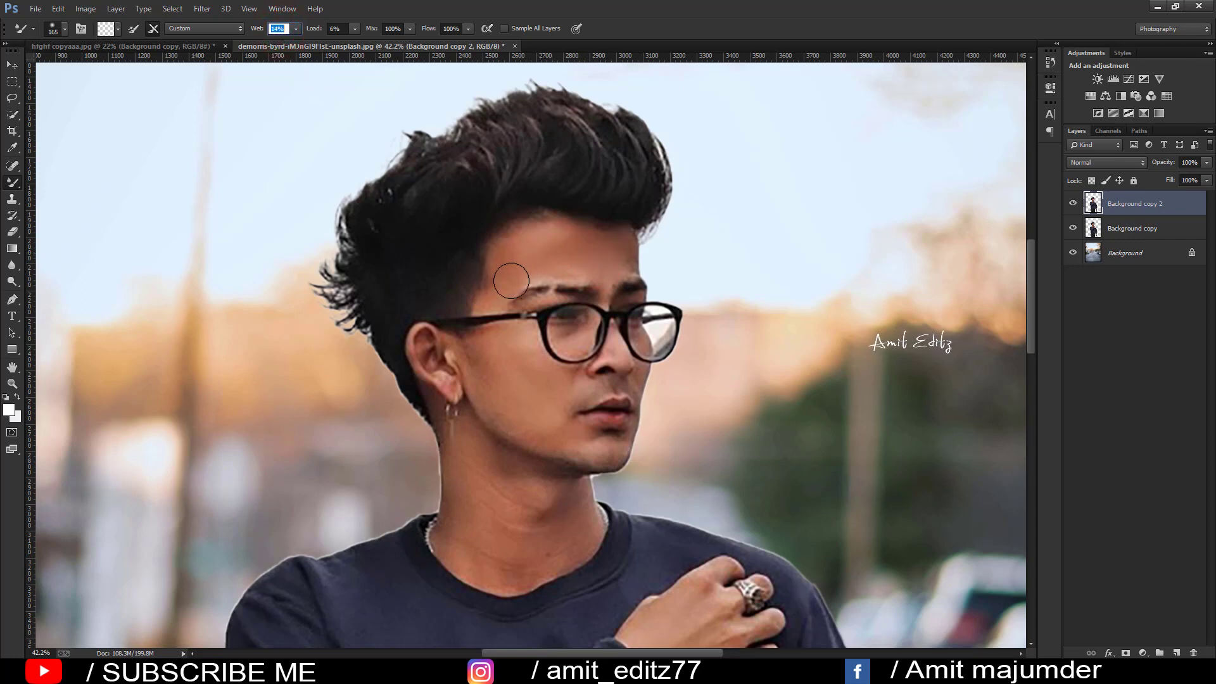
mouse_move(520, 254)
mouse_down()
mouse_move(516, 264)
mouse_move(532, 266)
mouse_up()
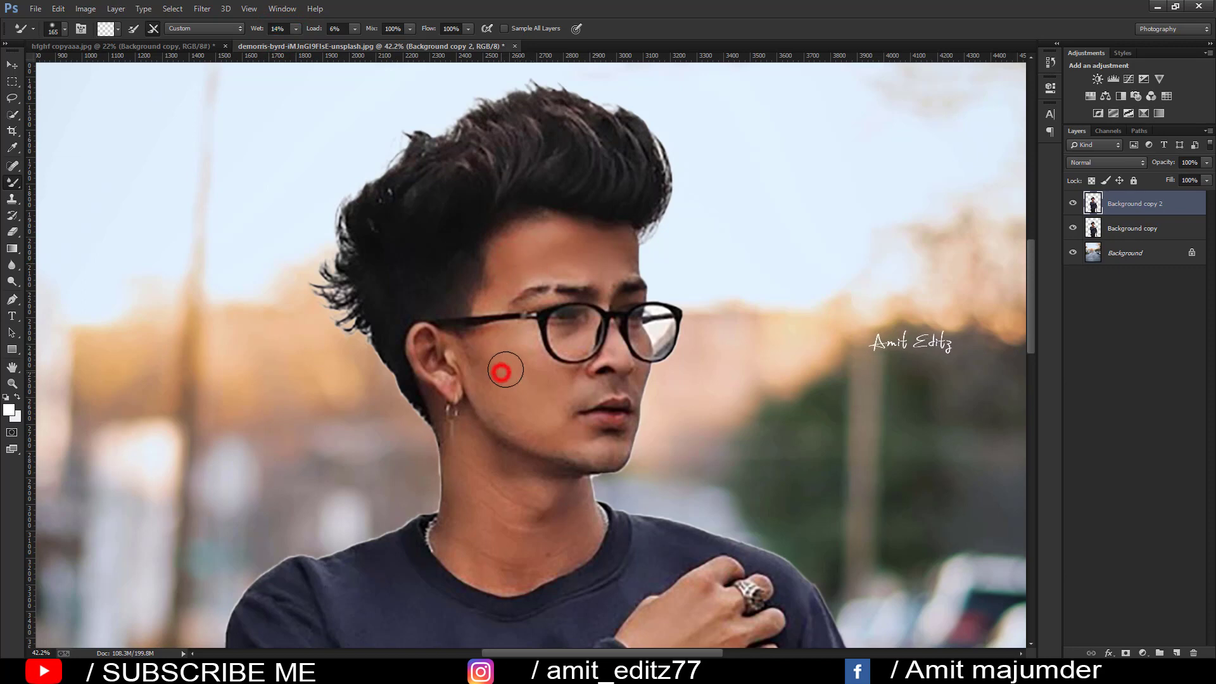
drag(501, 373, 529, 371)
mouse_move(574, 388)
mouse_down()
mouse_move(567, 345)
mouse_move(631, 380)
mouse_up()
- Smooth the skin on the man's neck and lowered hand
scroll(636, 380, down, 2)
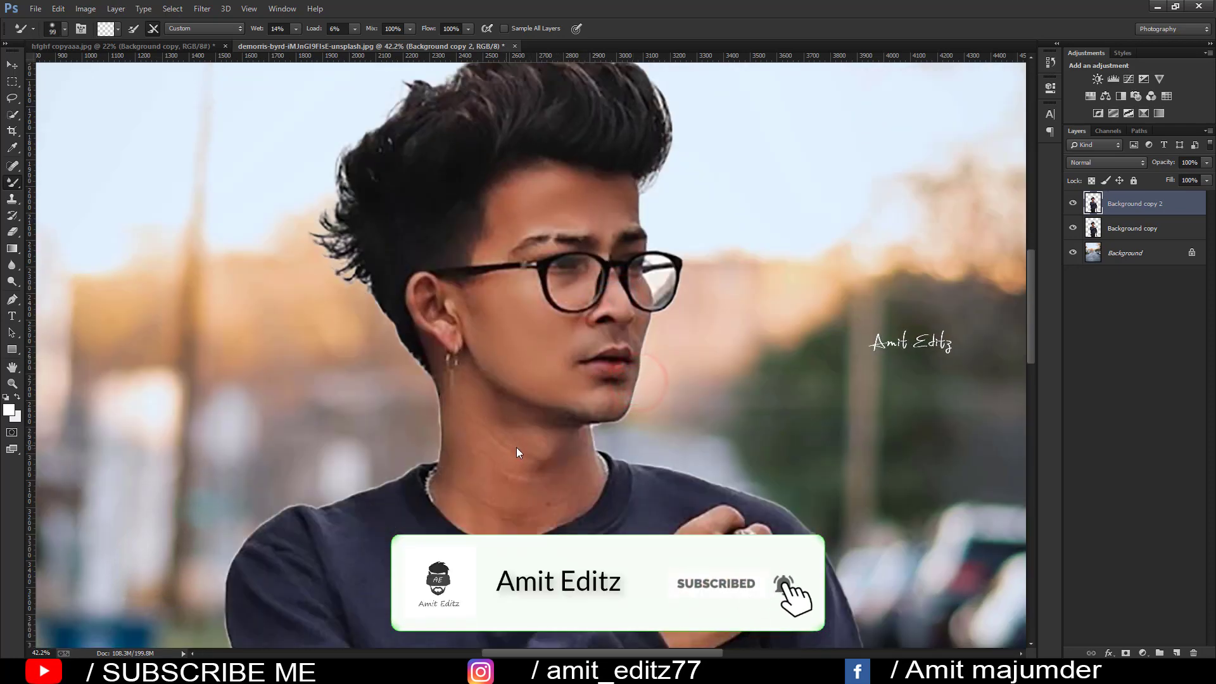
drag(528, 476, 496, 420)
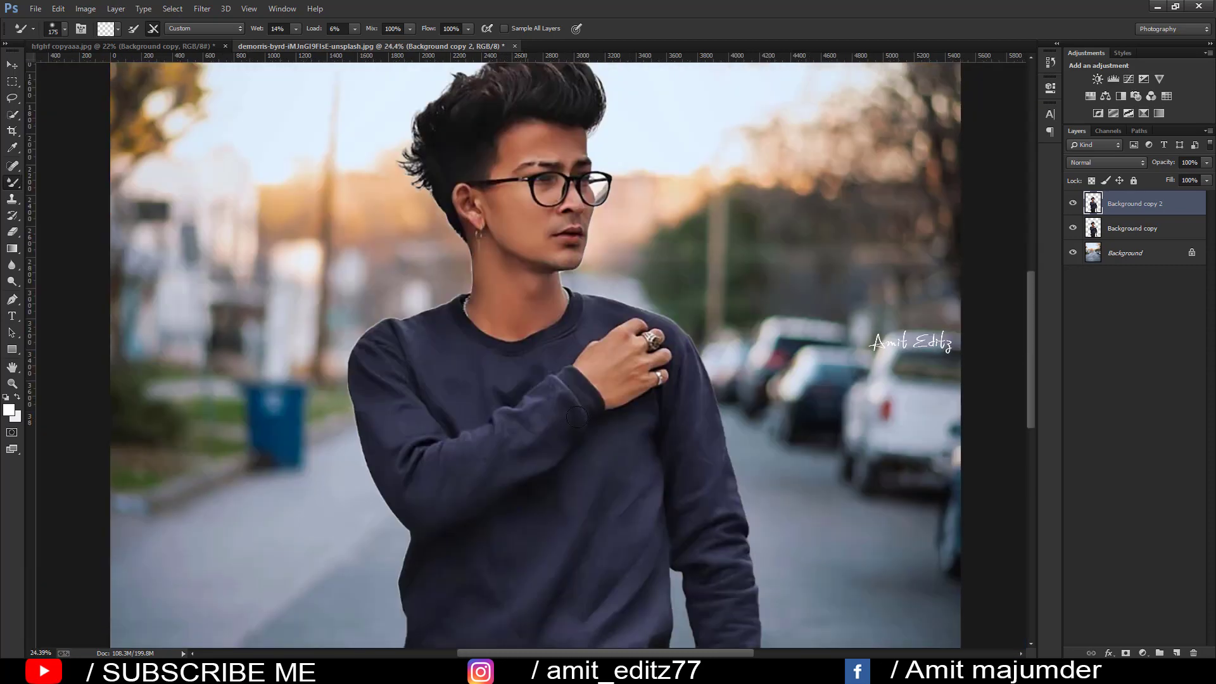
drag(518, 408, 658, 335)
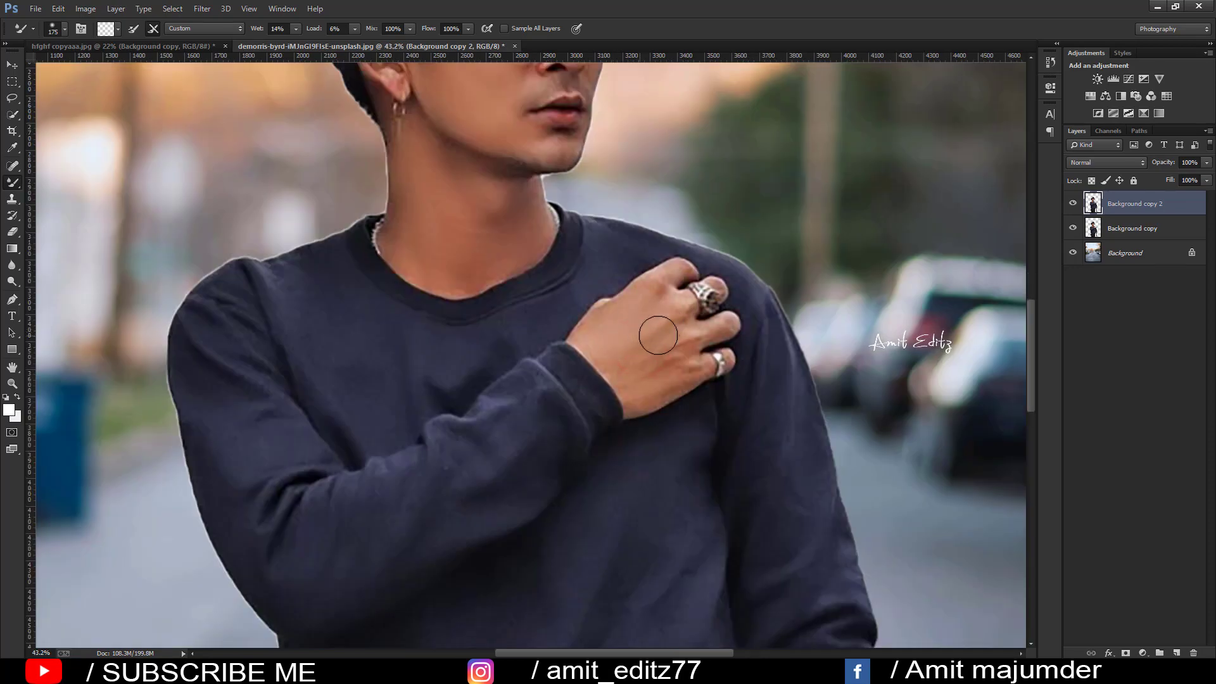
scroll(760, 551, down, 3)
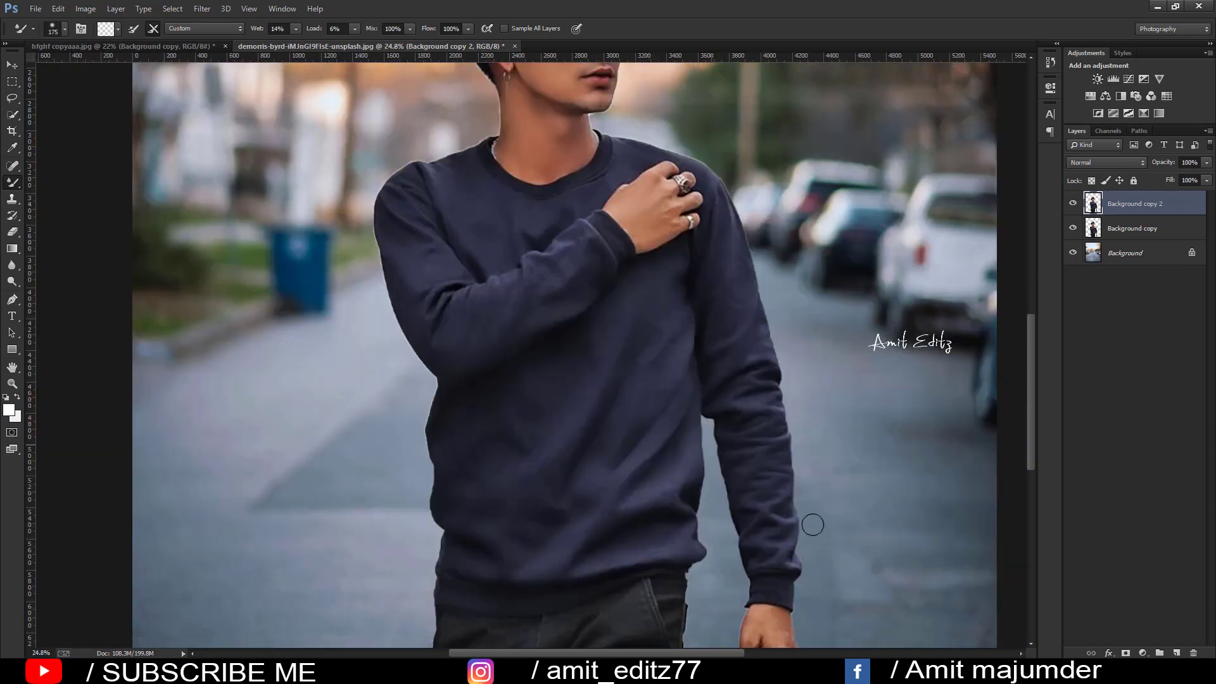
scroll(771, 532, up, 3)
drag(773, 491, 737, 535)
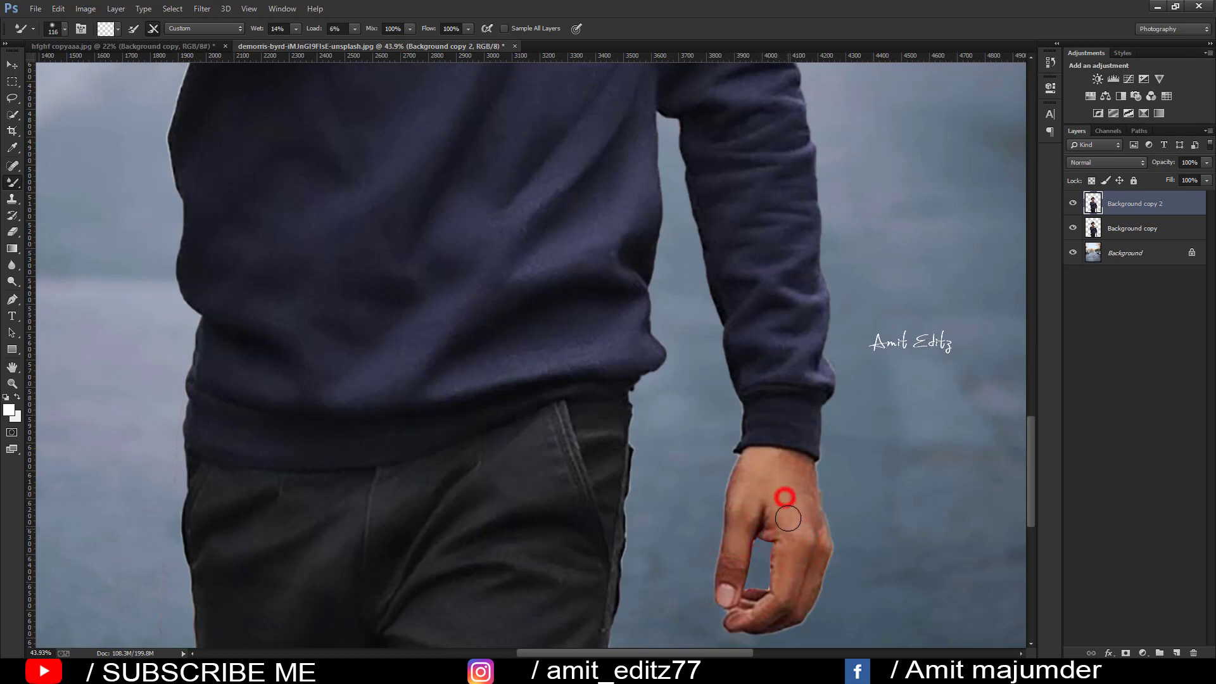
scroll(788, 507, down, 3)
scroll(788, 506, down, 3)
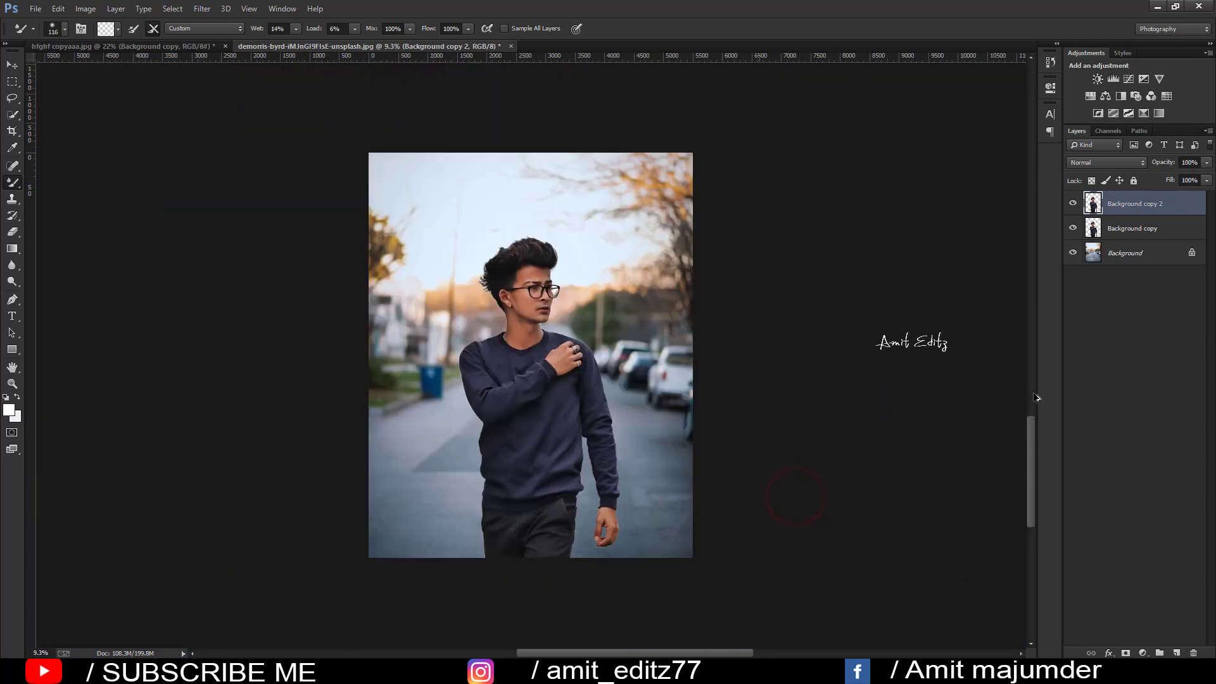
- Merge Background copy and Background copy 2 into a single layer
shift+click(1152, 228)
right_click(1152, 229)
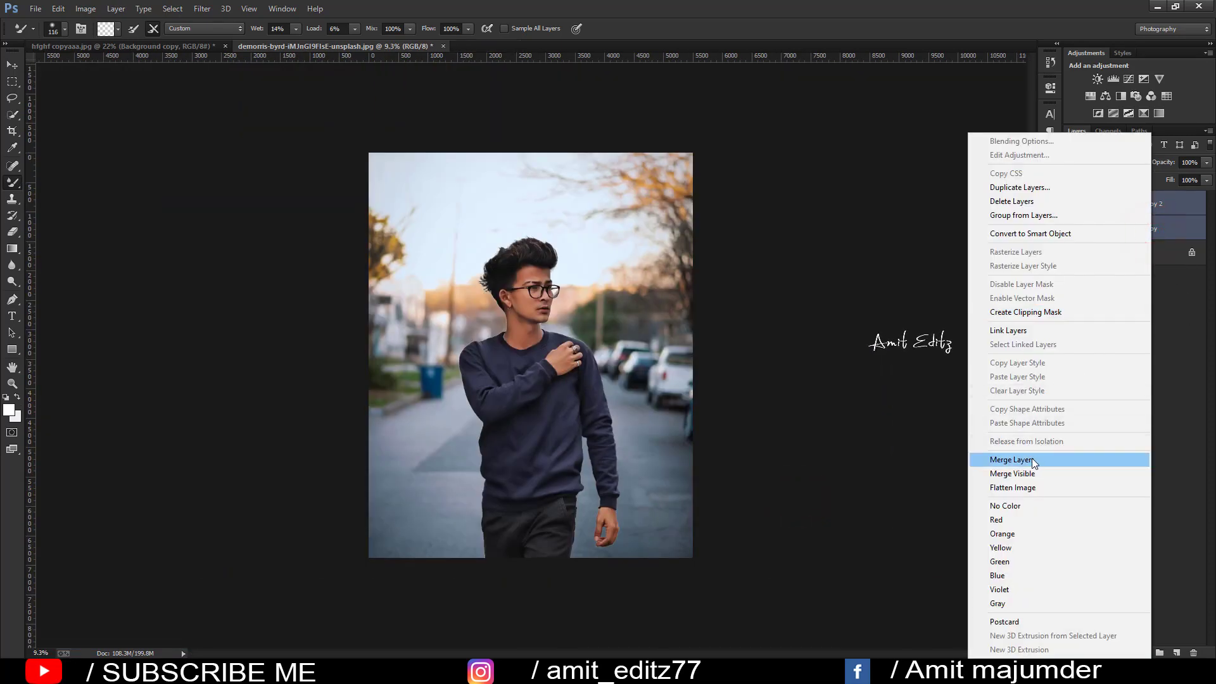
click(1035, 462)
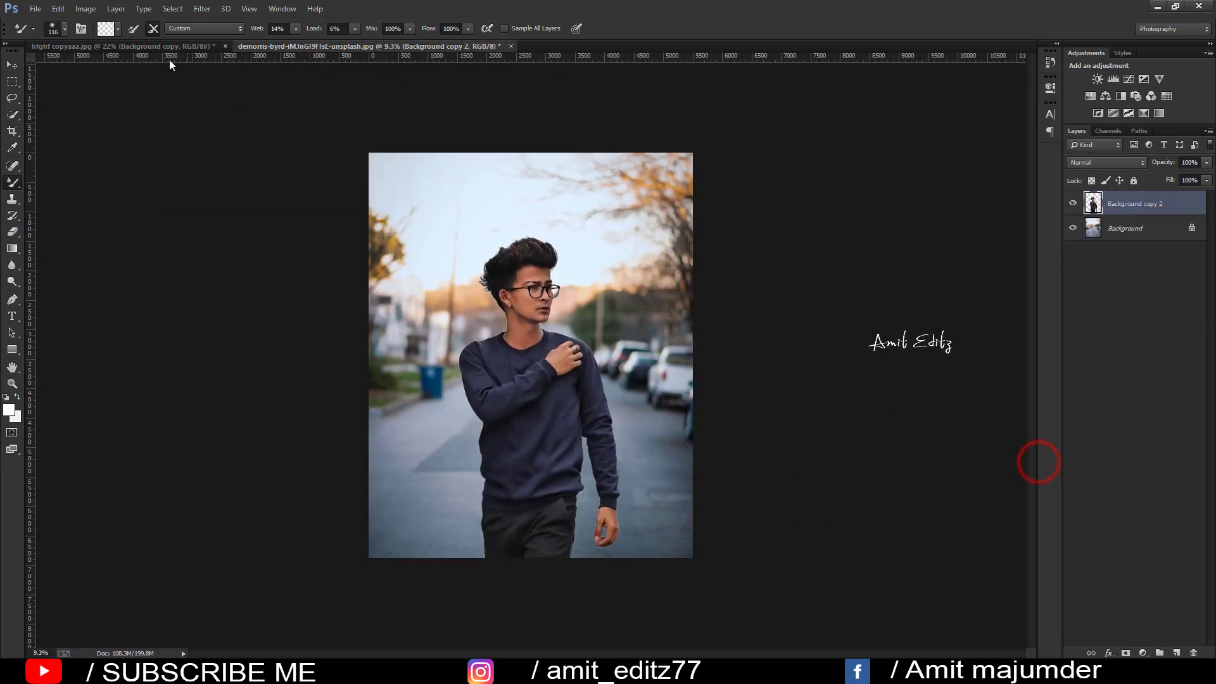
- Open the Camera Raw filter on the merged layer and cancel without changes
click(200, 9)
click(219, 81)
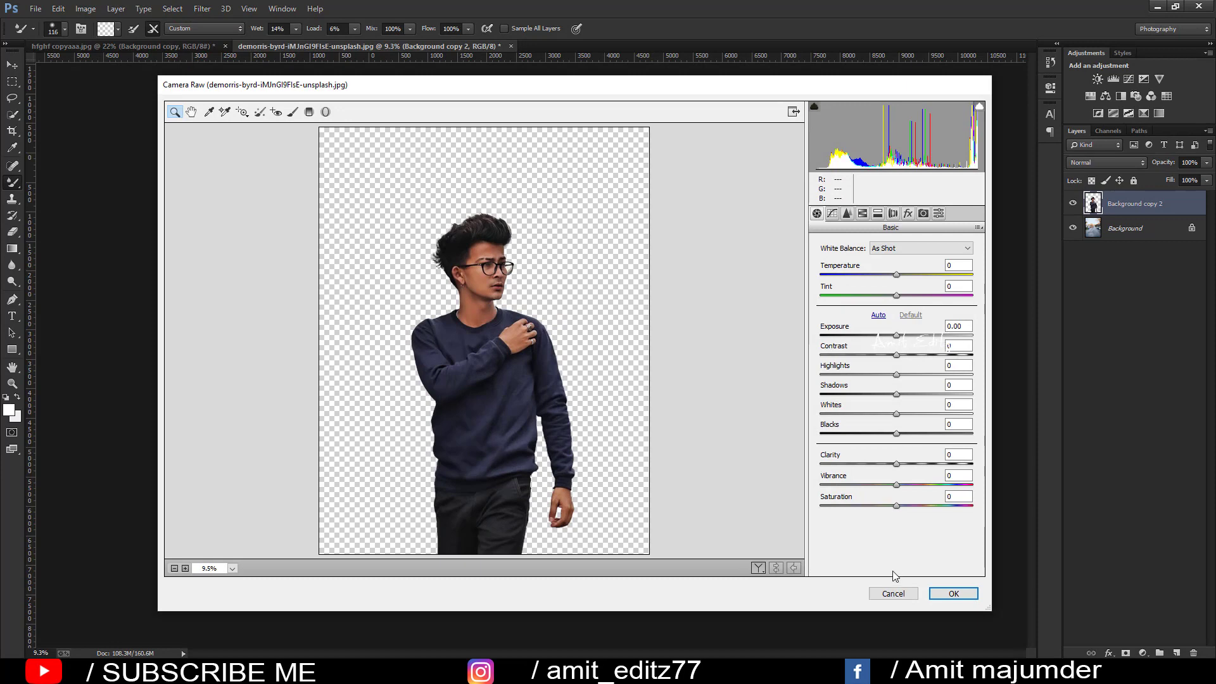
click(894, 594)
click(85, 9)
mouse_move(104, 41)
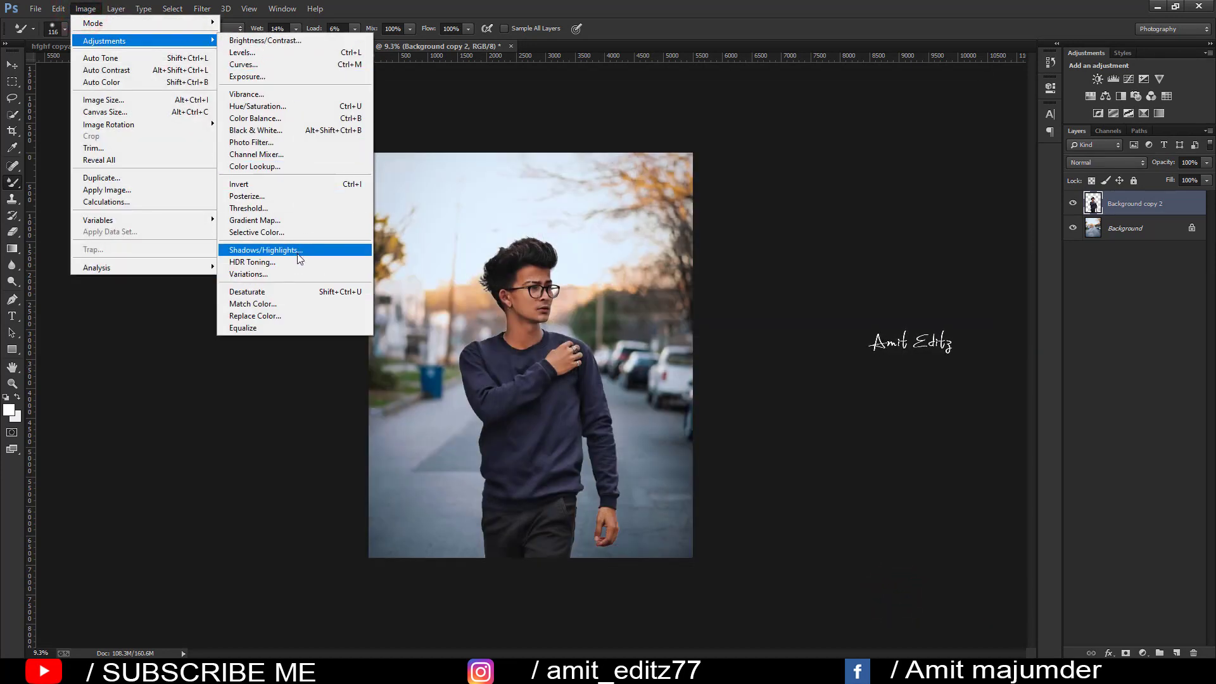
- Apply Shadows/Highlights to the man's layer with the shadows amount at 15%
click(294, 249)
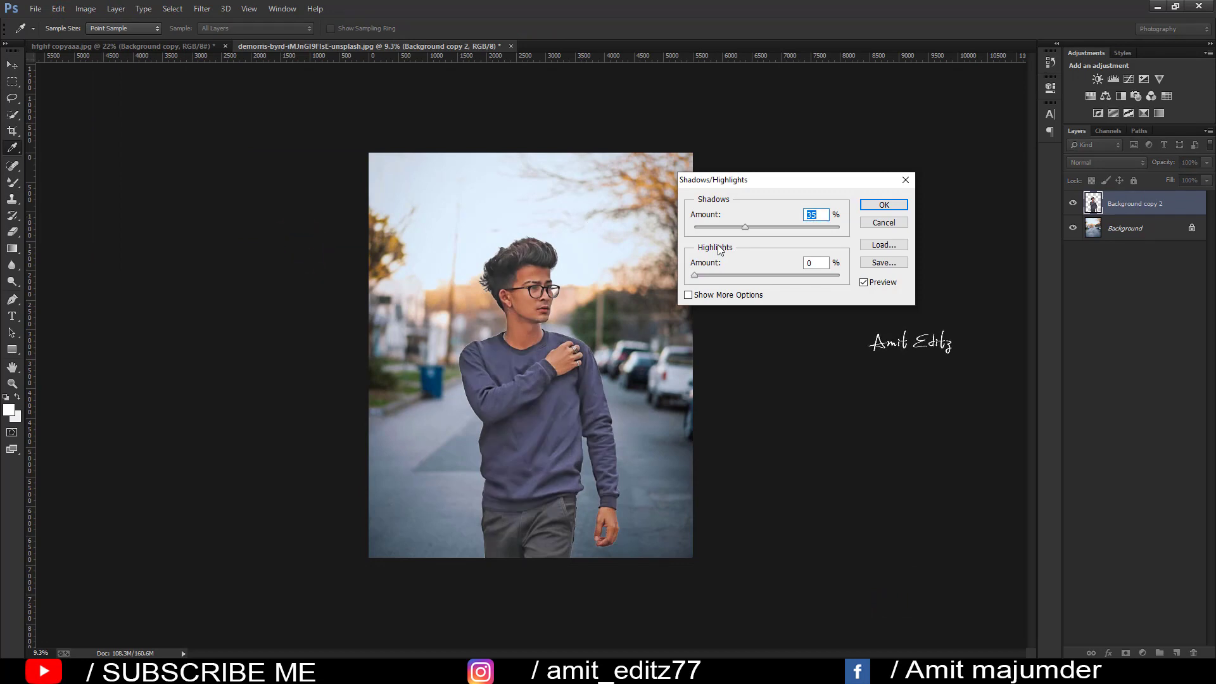
click(719, 227)
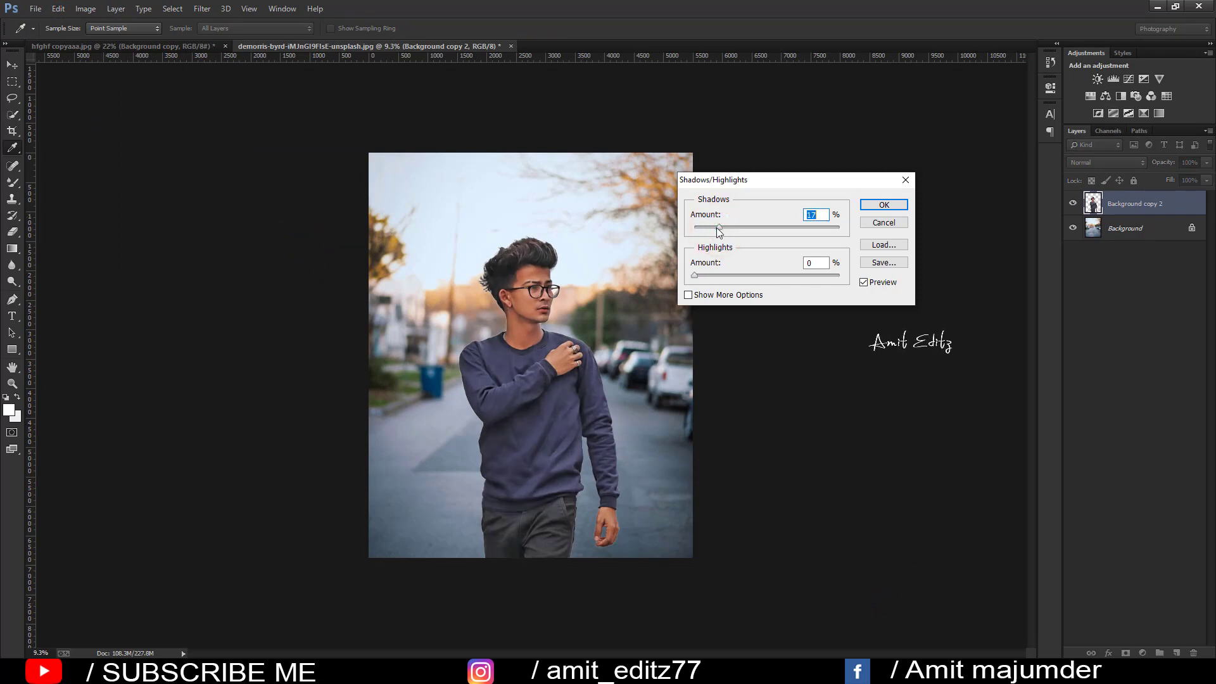
drag(719, 228, 713, 228)
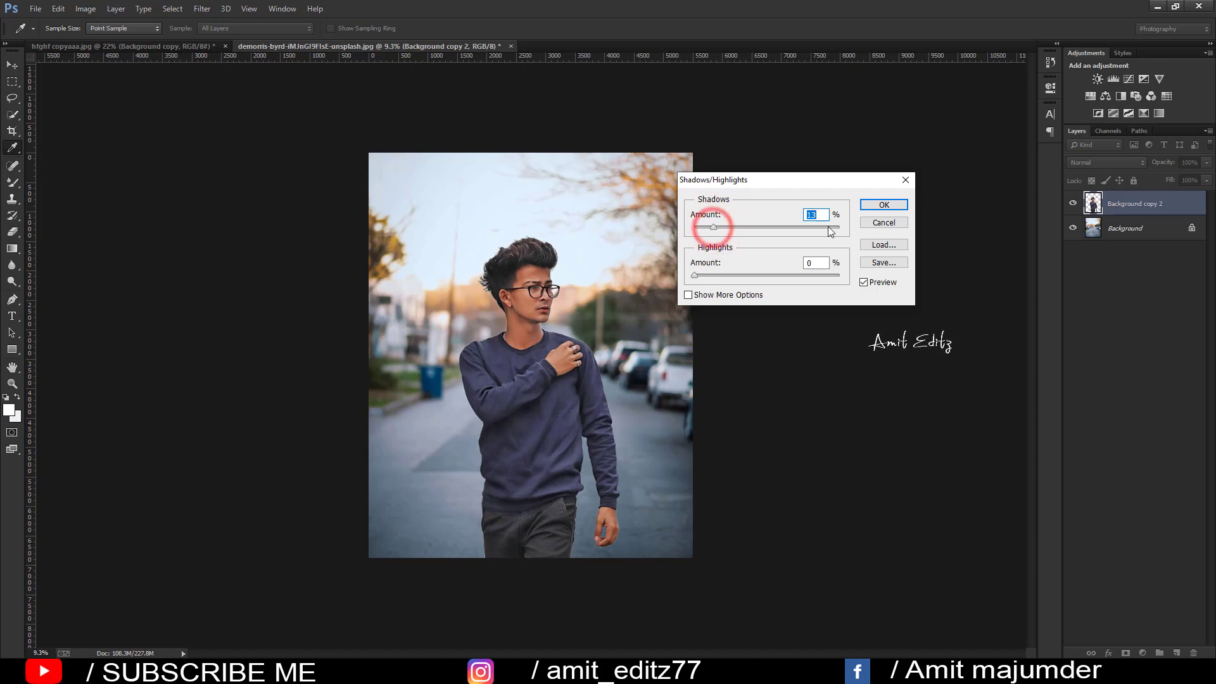
click(871, 205)
- Add a new Overlay layer, load the man's outline as a selection, and pick the regular Brush
key(b)
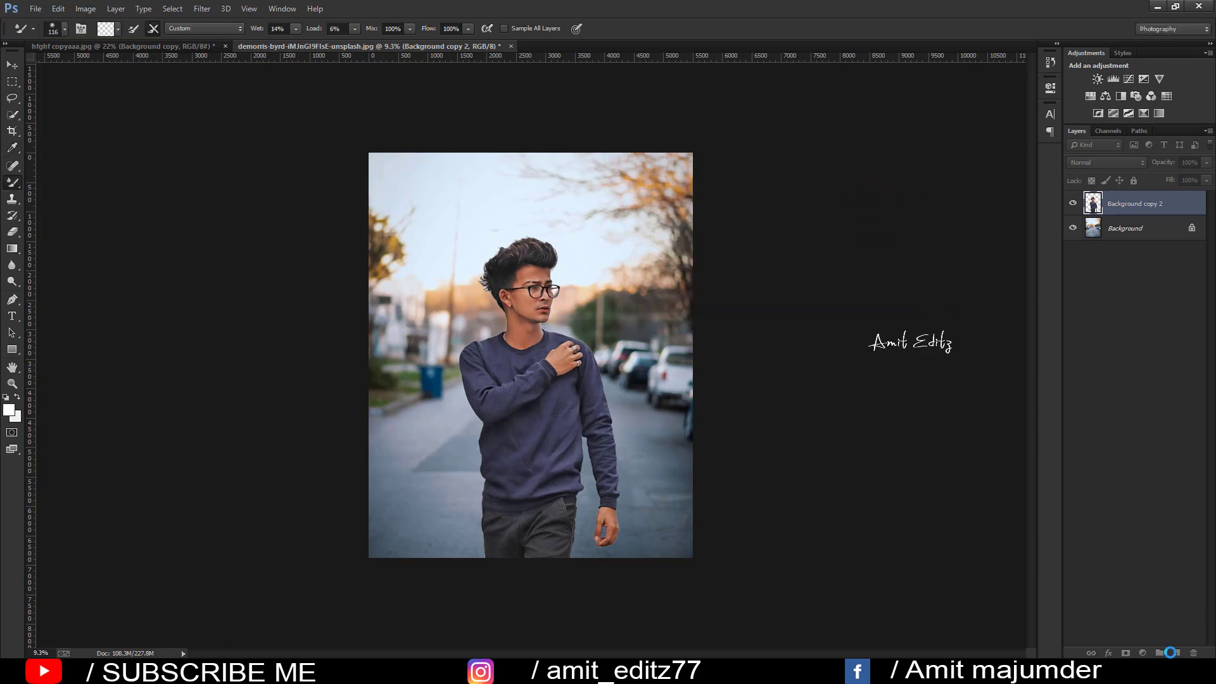
click(1170, 652)
click(1090, 162)
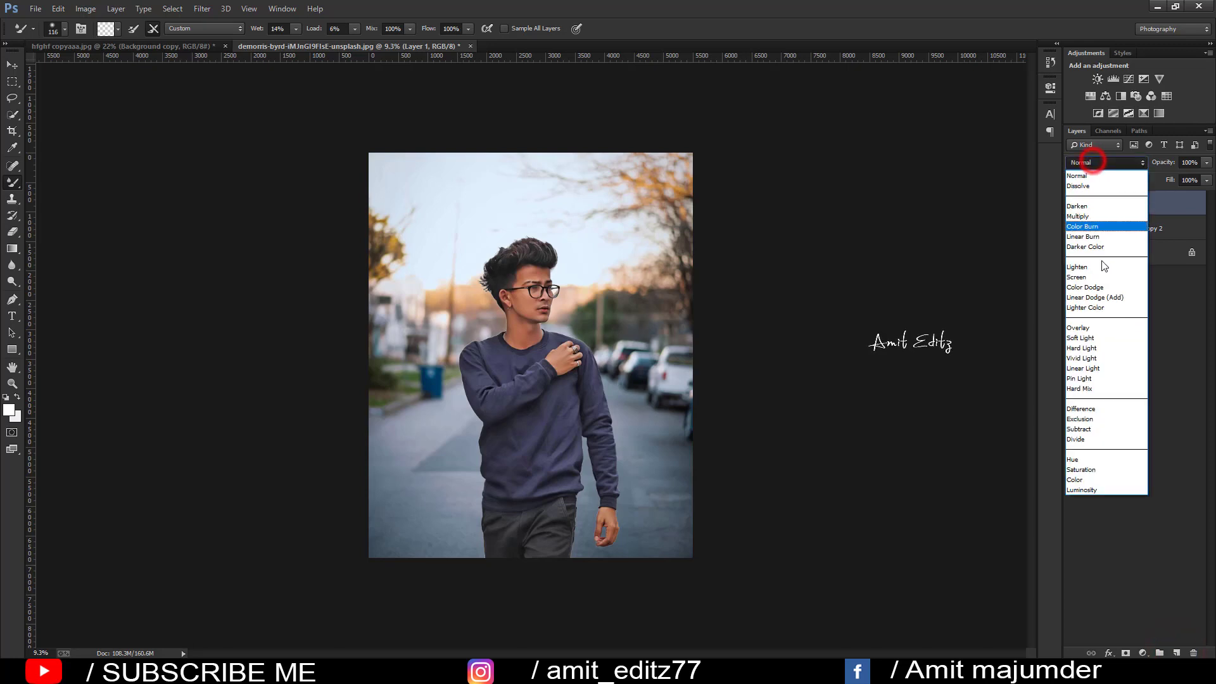
click(1098, 327)
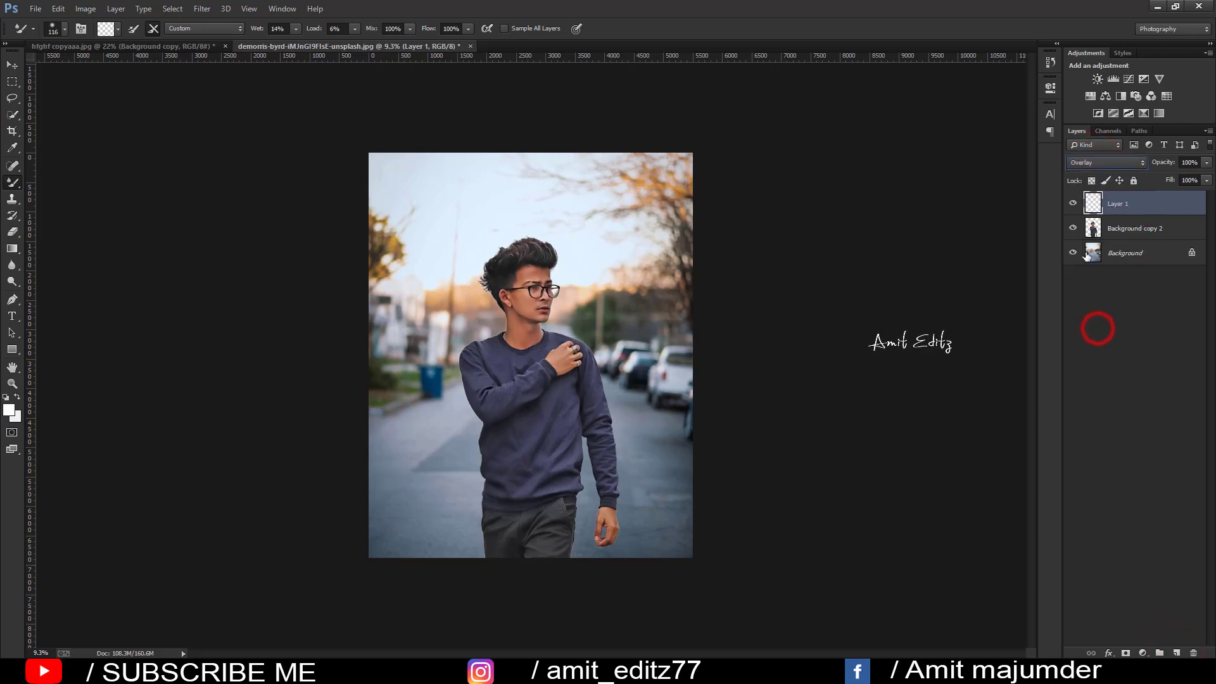
ctrl+click(1096, 230)
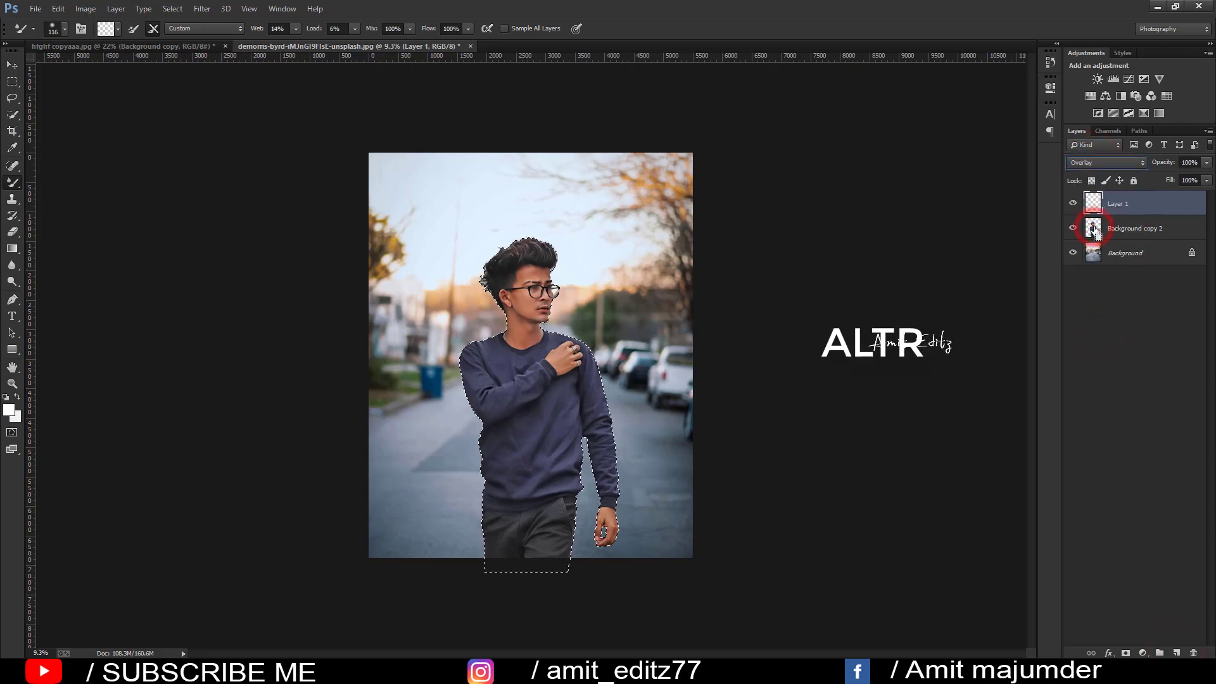
right_click(12, 182)
click(36, 183)
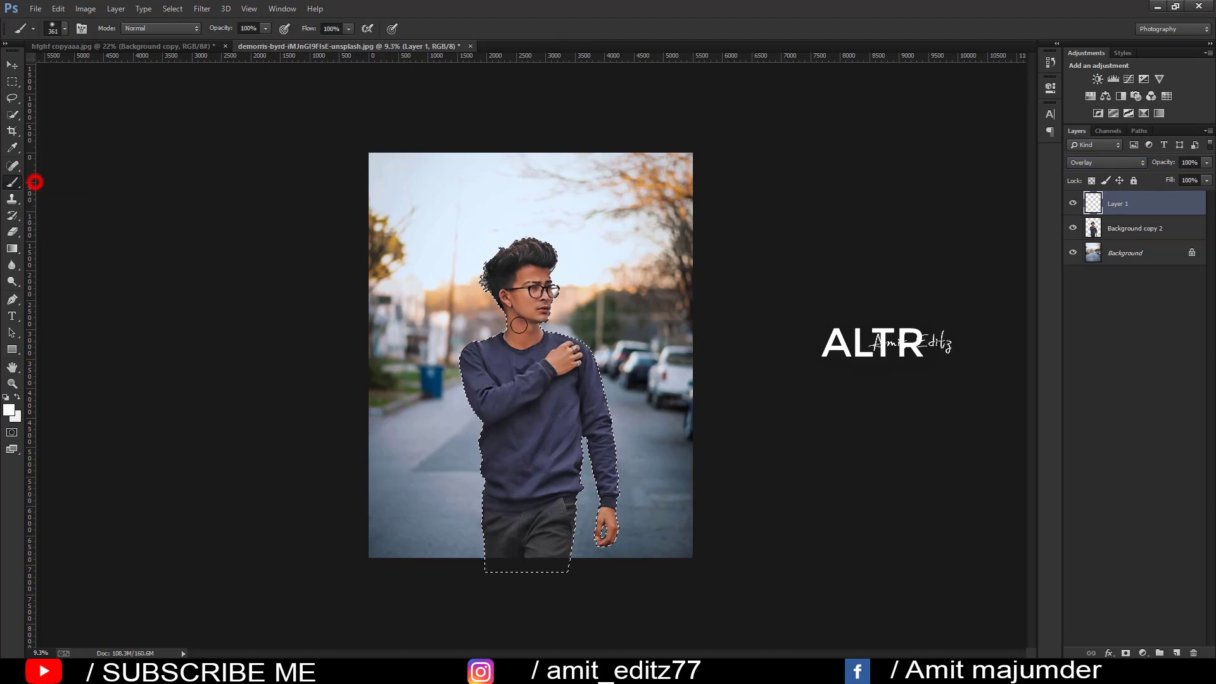
- Make the brush much smaller and set its opacity to 39%
scroll(561, 265, up, 3)
click(607, 258)
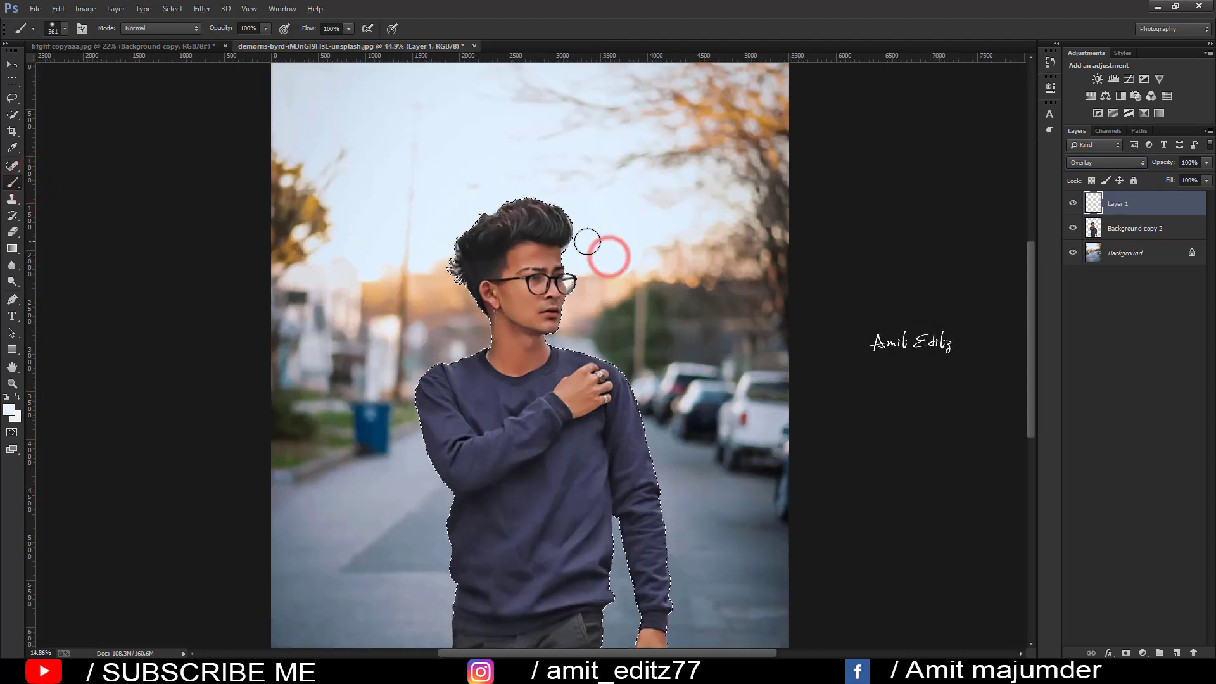
scroll(597, 239, up, 1)
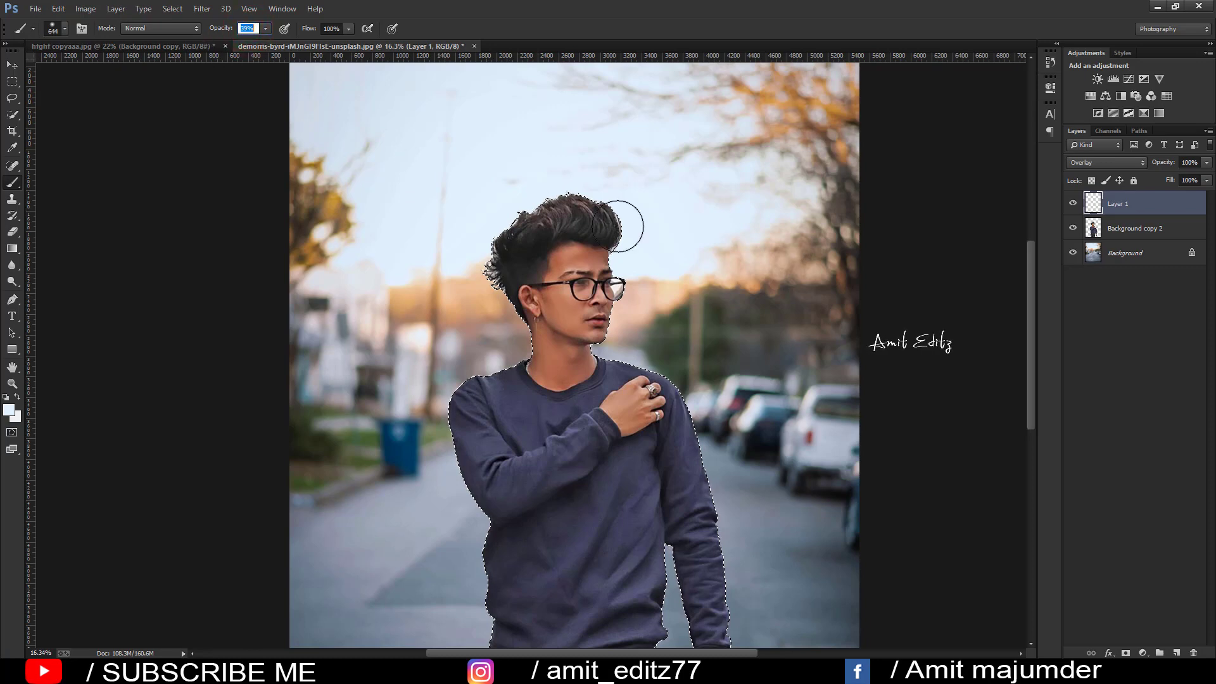
drag(617, 226, 612, 200)
click(631, 240)
scroll(629, 239, up, 2)
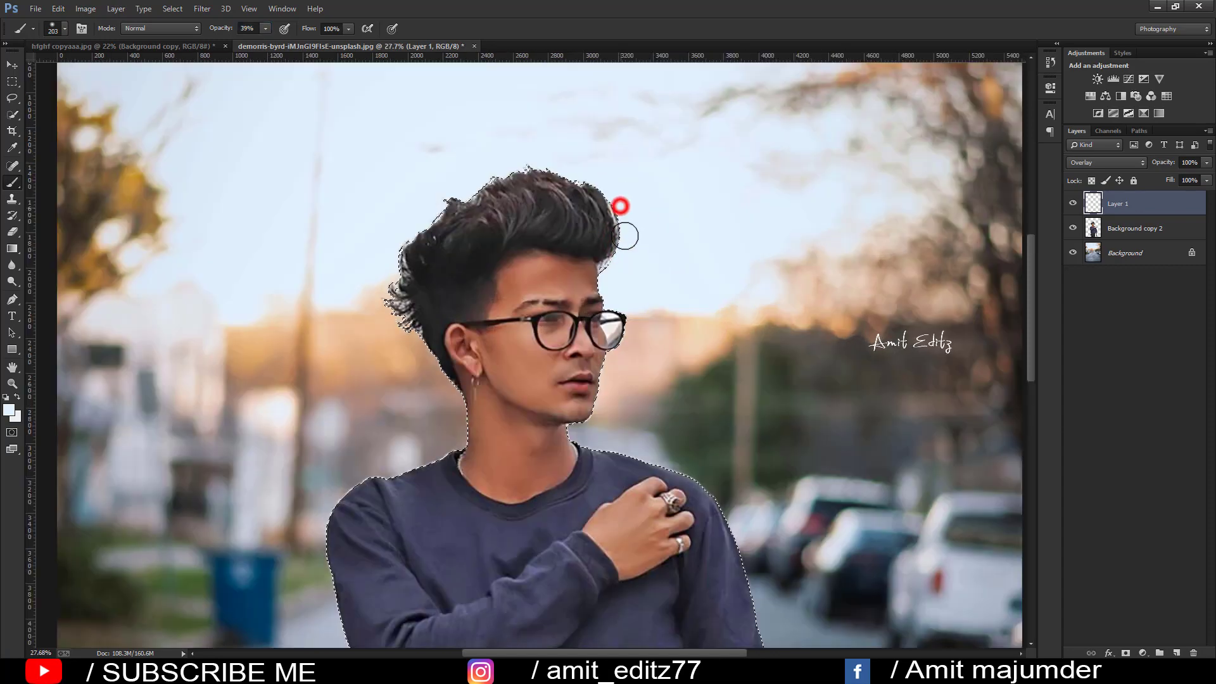
- Paint light along the hair edge and the neck and shoulder edge
mouse_move(614, 263)
mouse_down()
mouse_move(610, 302)
mouse_move(634, 306)
mouse_move(613, 377)
mouse_move(620, 438)
mouse_up()
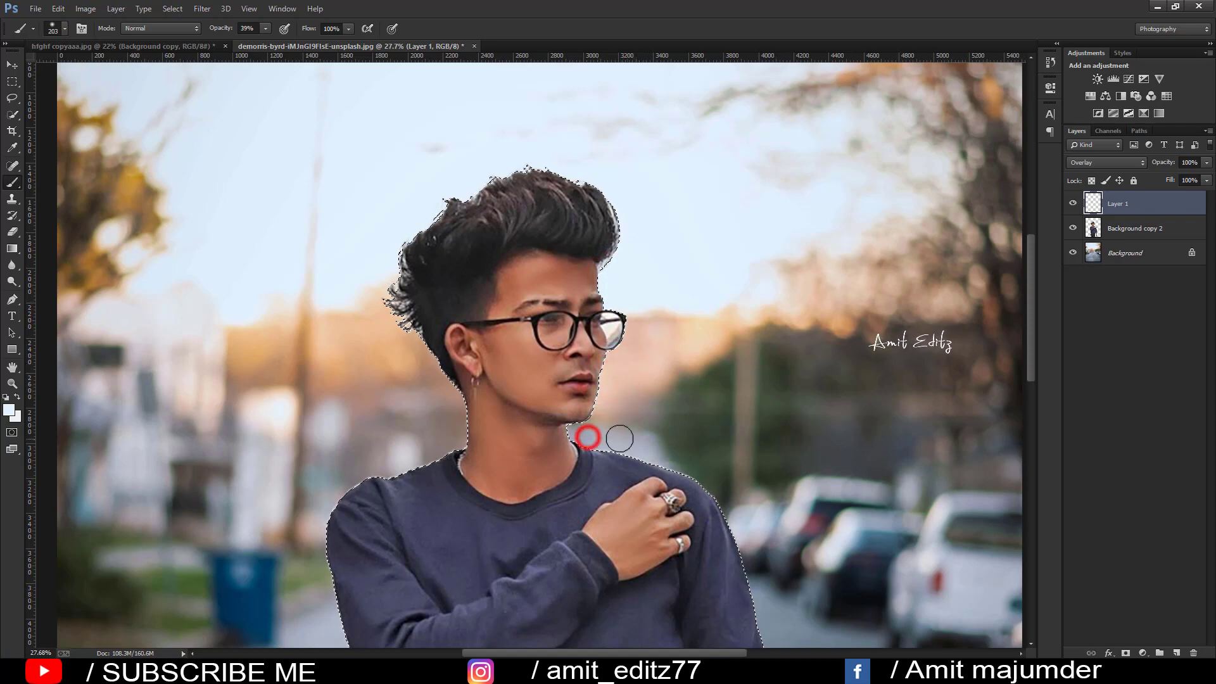
drag(619, 439, 726, 495)
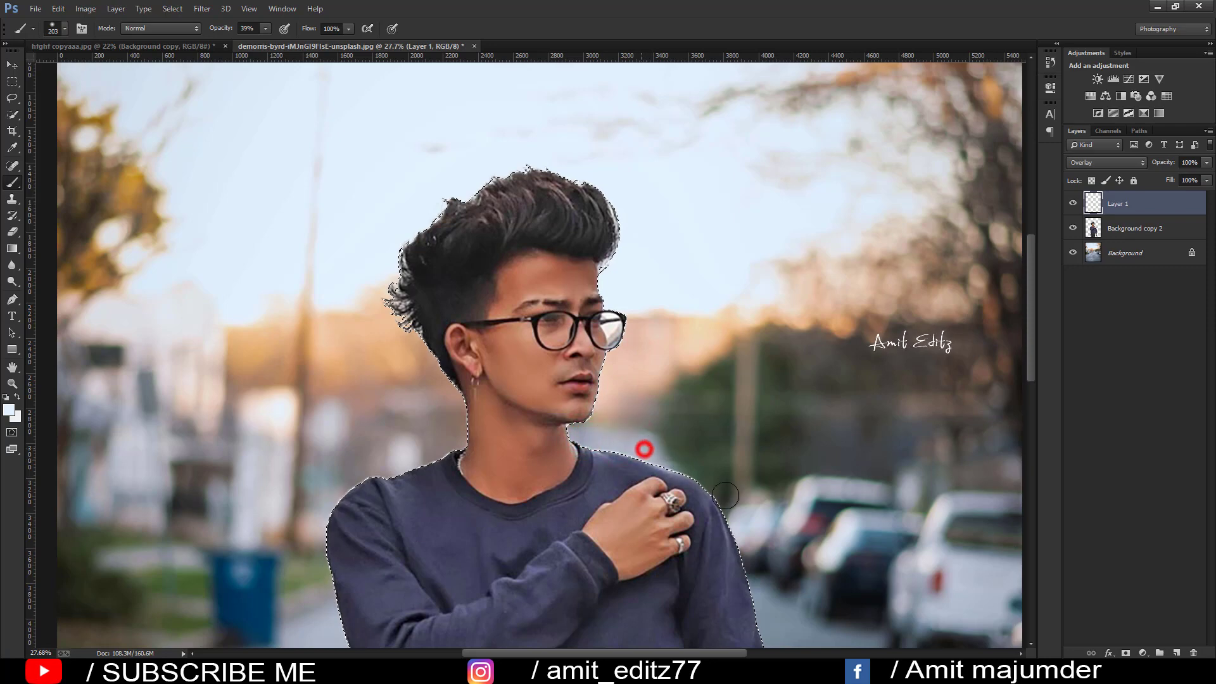
scroll(726, 496, down, 5)
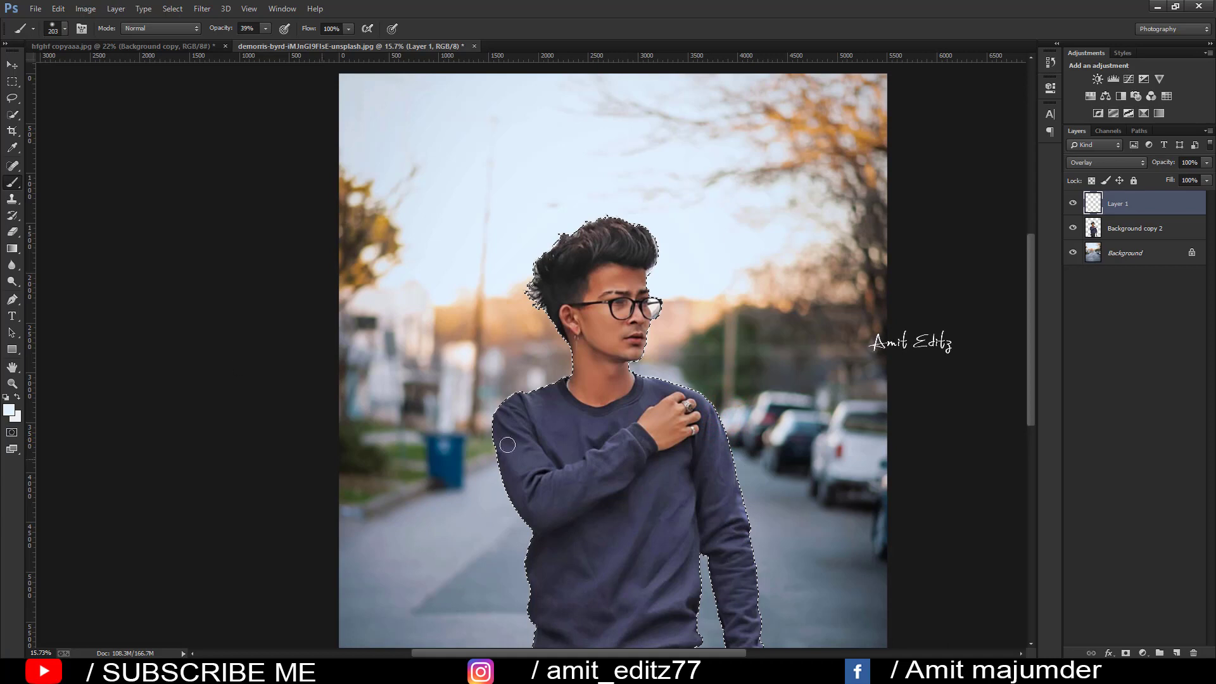
scroll(565, 270, up, 3)
- Lighten the top and left hair edges, the ear area and the neck-shoulder outline
mouse_move(585, 197)
mouse_down()
mouse_move(657, 168)
mouse_move(728, 204)
mouse_move(741, 225)
mouse_up()
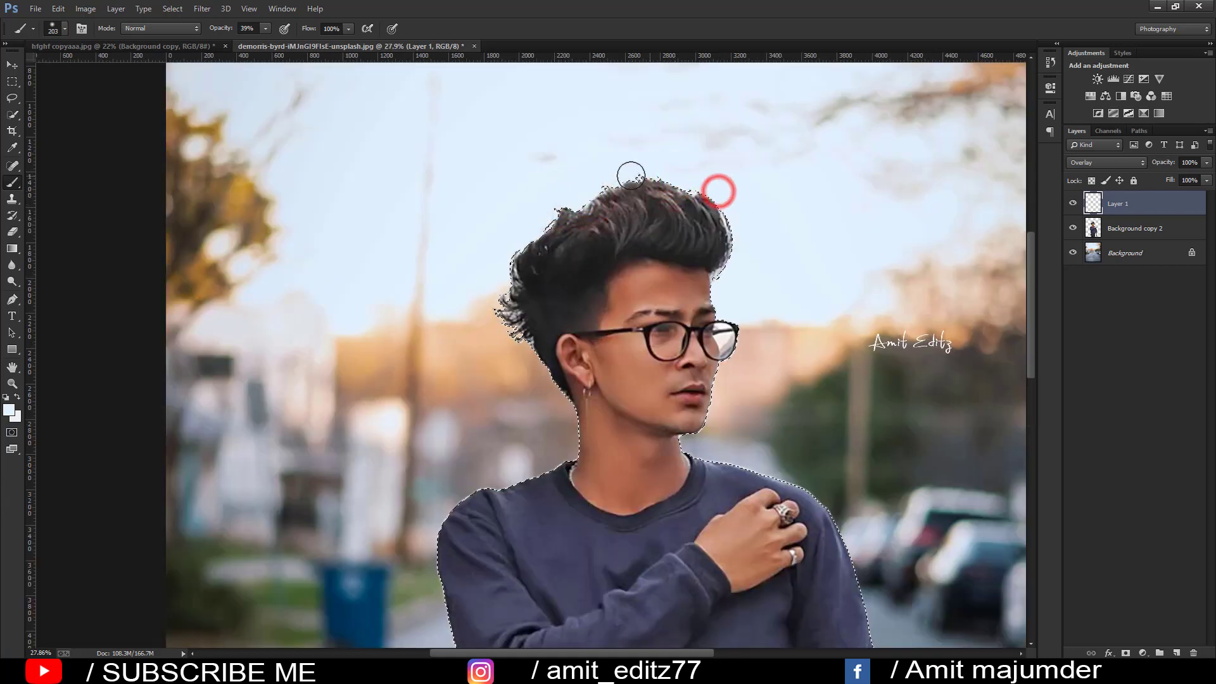
mouse_move(562, 203)
mouse_down()
mouse_move(507, 238)
mouse_move(497, 312)
mouse_move(549, 393)
mouse_up()
click(521, 246)
click(536, 362)
click(565, 411)
drag(564, 447, 526, 468)
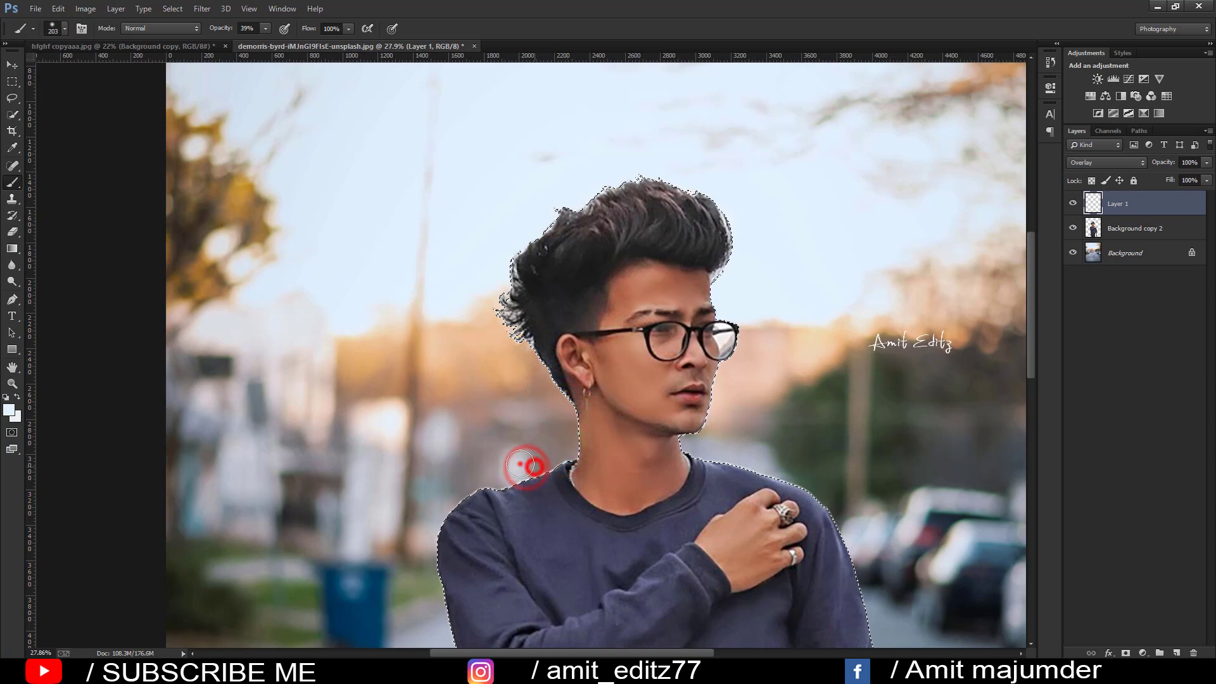
click(480, 482)
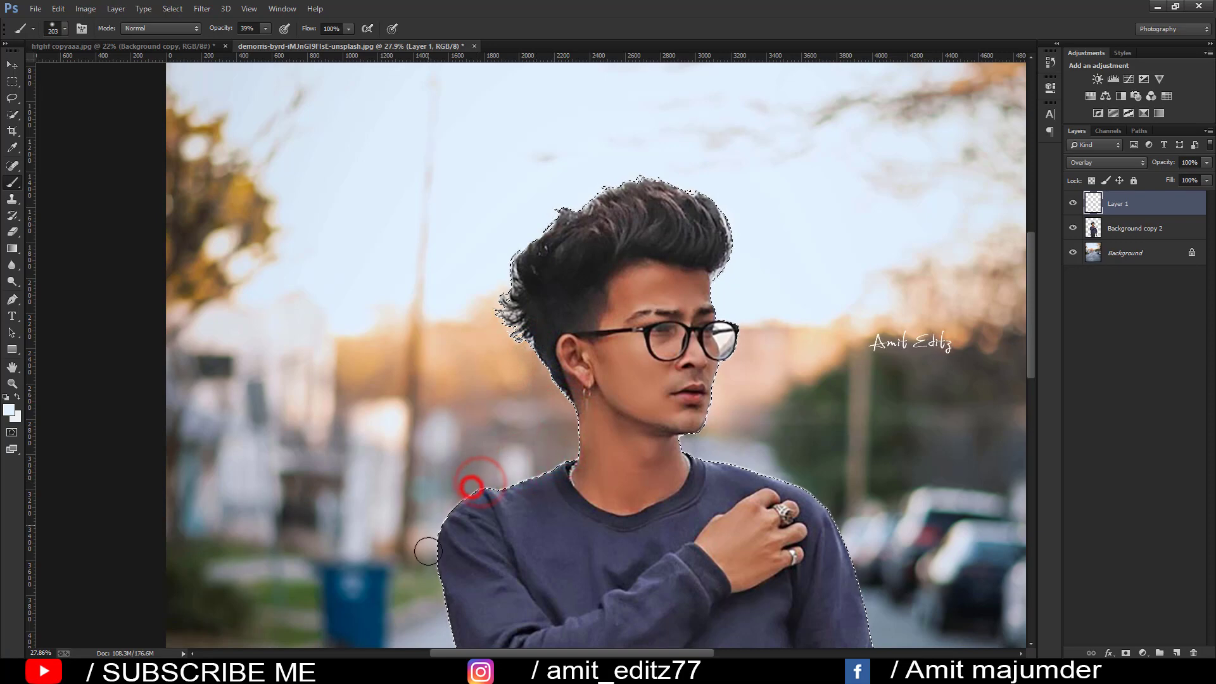
- Lighten the left arm edge, the jaw and cheek edge, and the top of the hair
drag(434, 507, 477, 325)
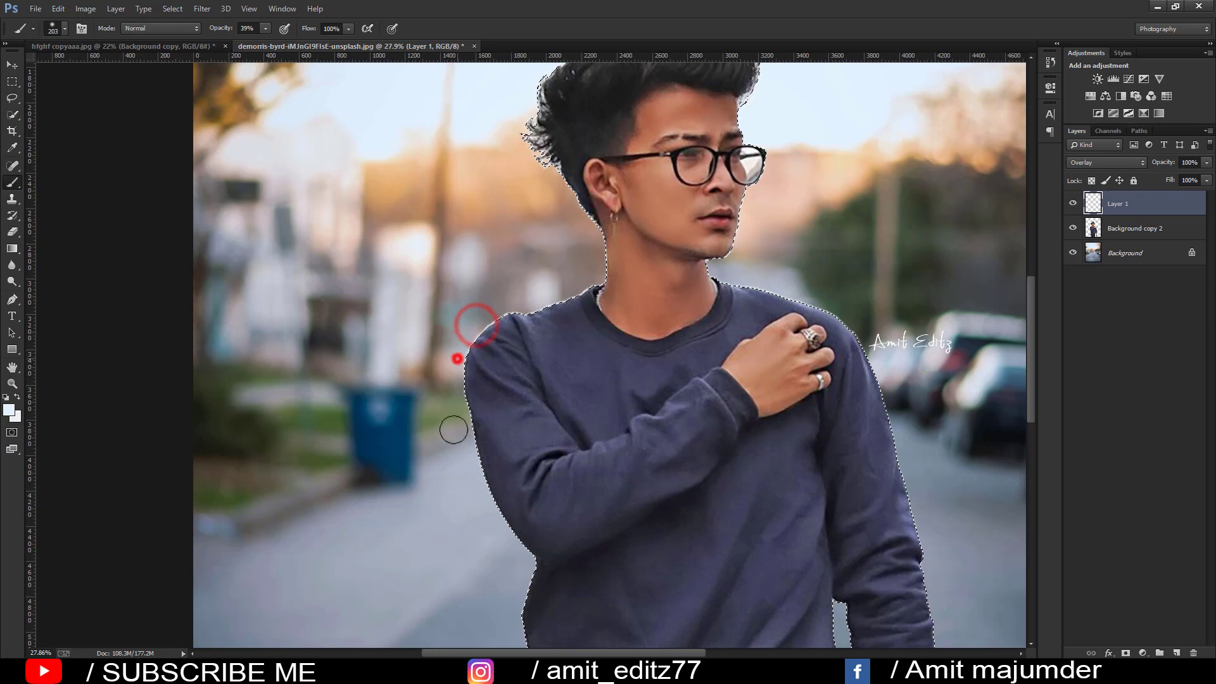
drag(453, 395, 464, 470)
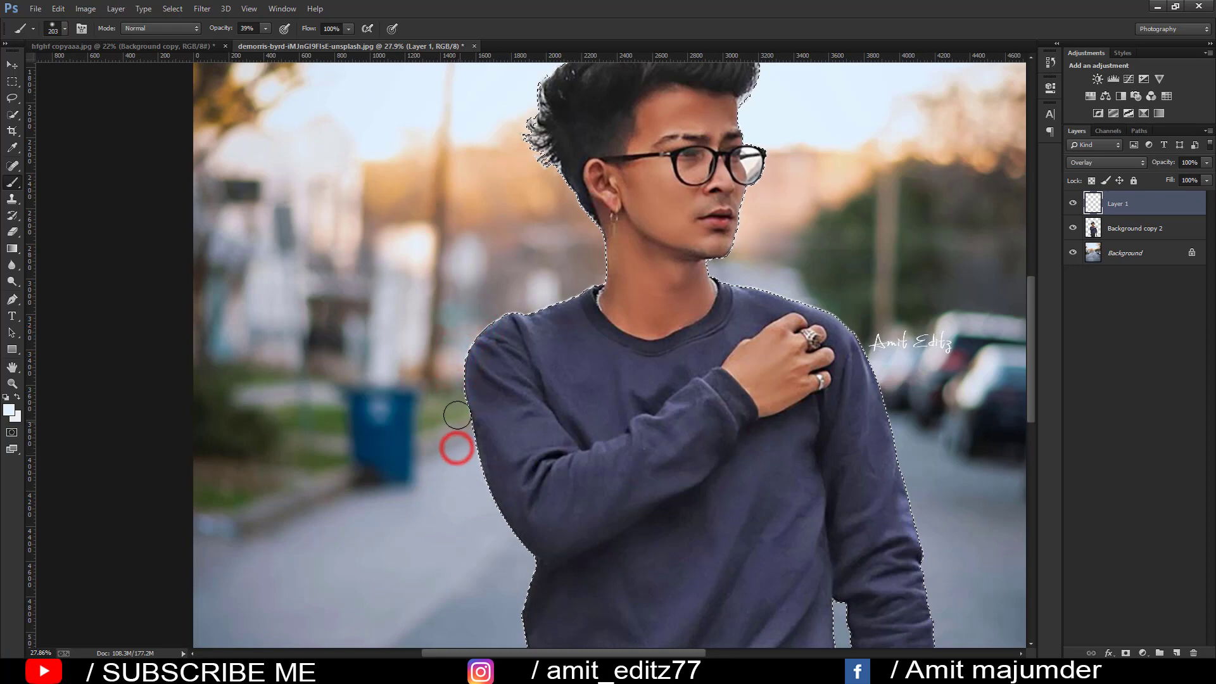
drag(459, 418, 522, 574)
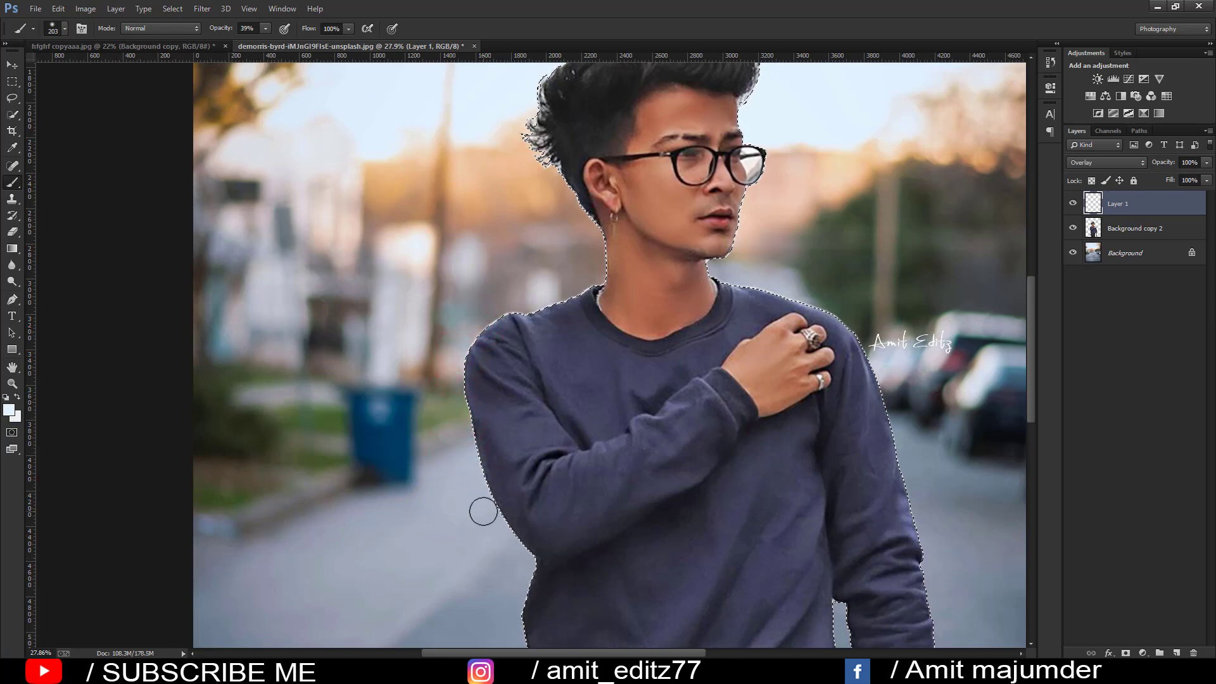
scroll(485, 481, down, 5)
drag(518, 402, 509, 483)
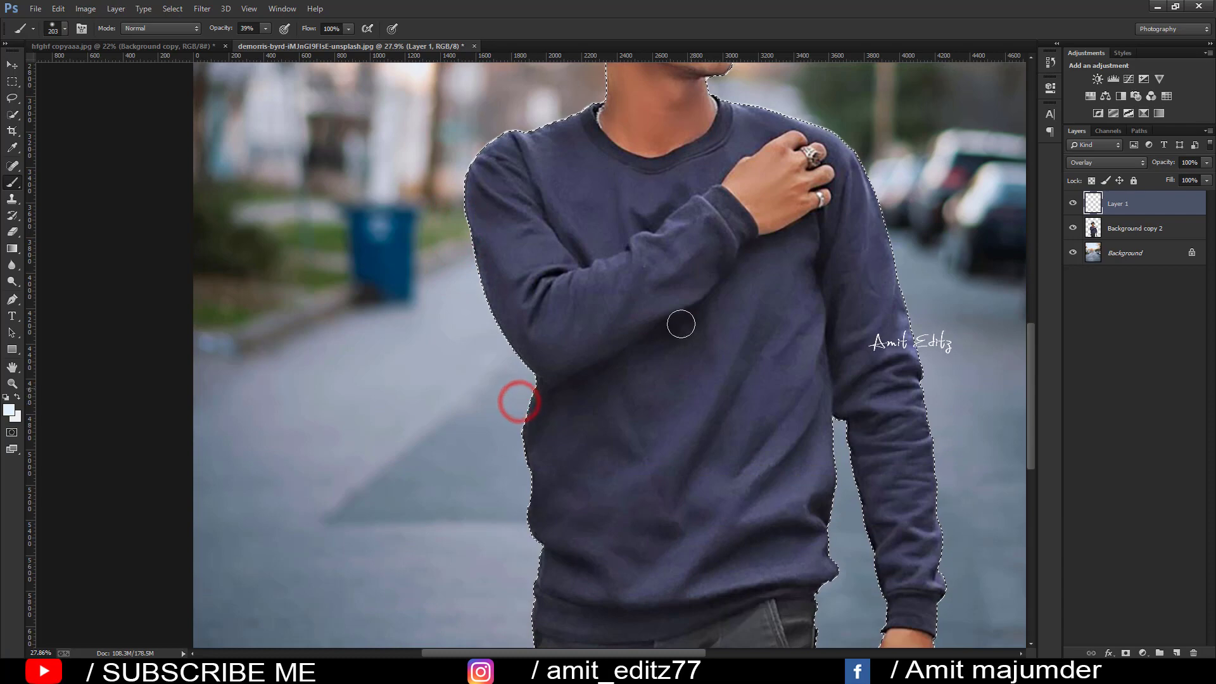
scroll(681, 324, up, 5)
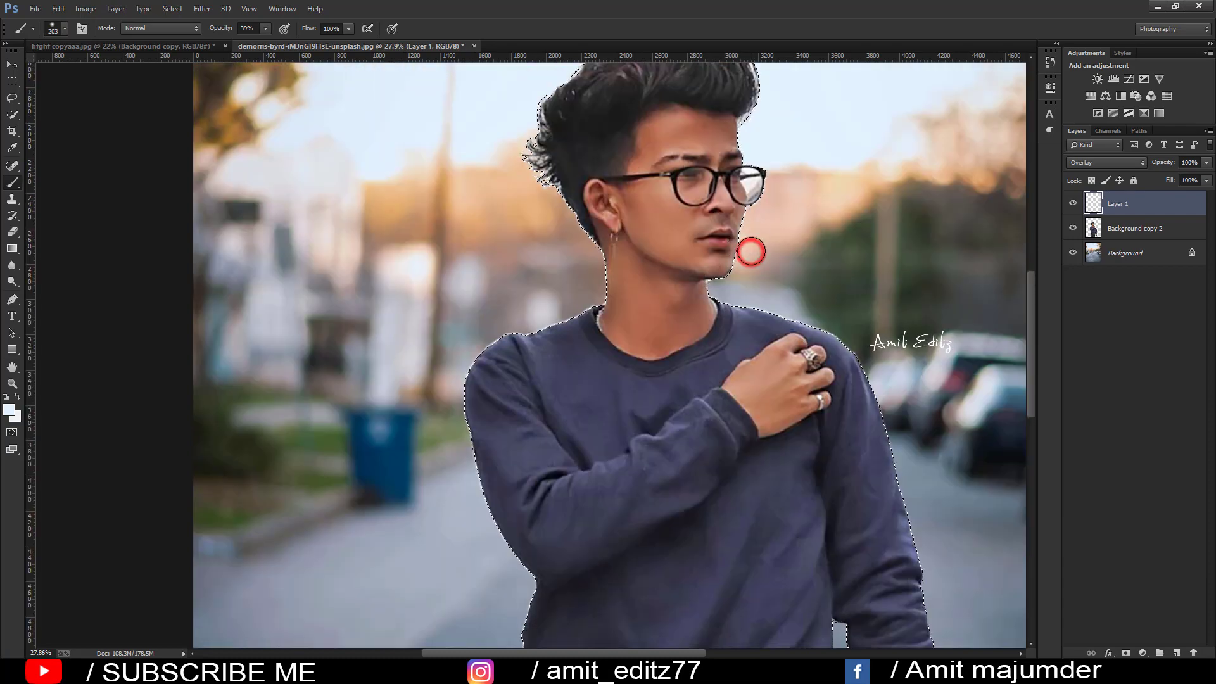
drag(751, 252, 757, 231)
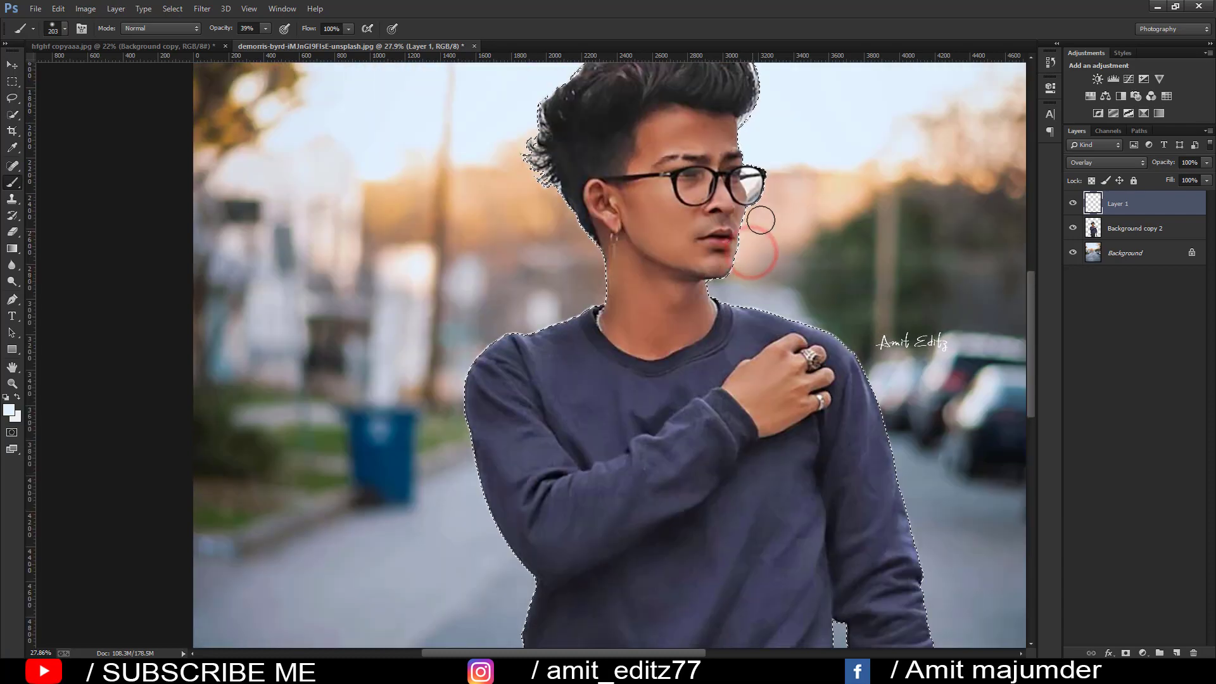
click(751, 117)
scroll(757, 114, up, 1)
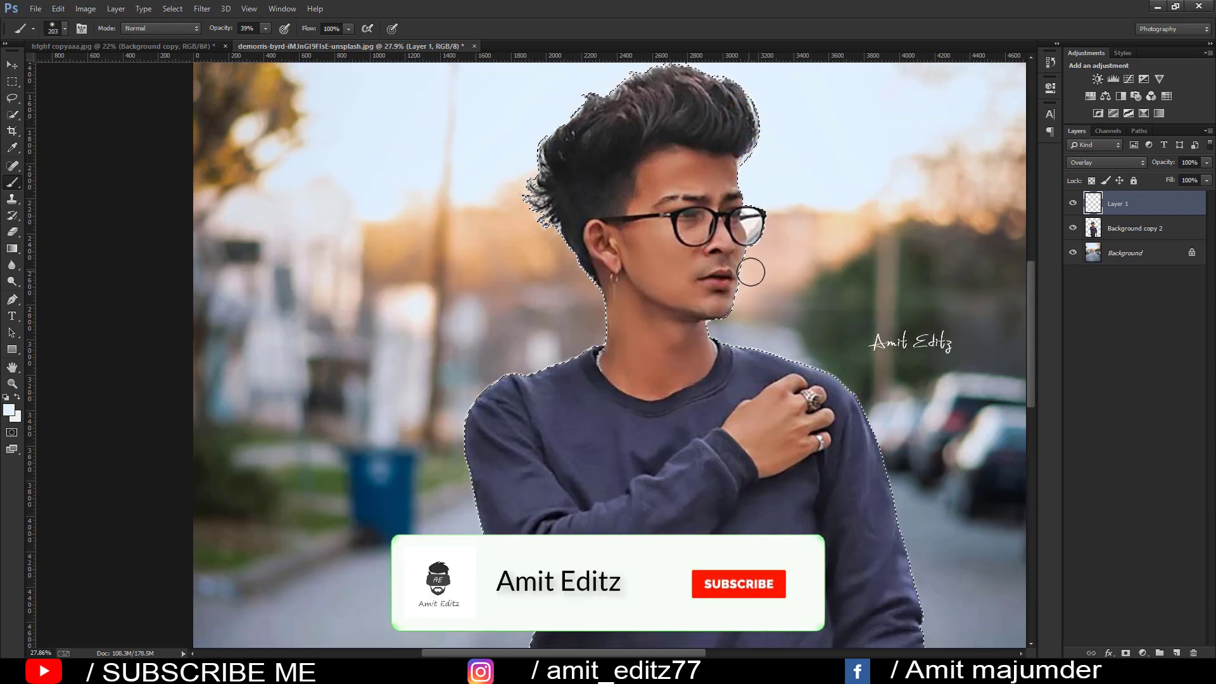
mouse_move(756, 264)
mouse_down()
mouse_move(750, 294)
mouse_move(591, 325)
mouse_up()
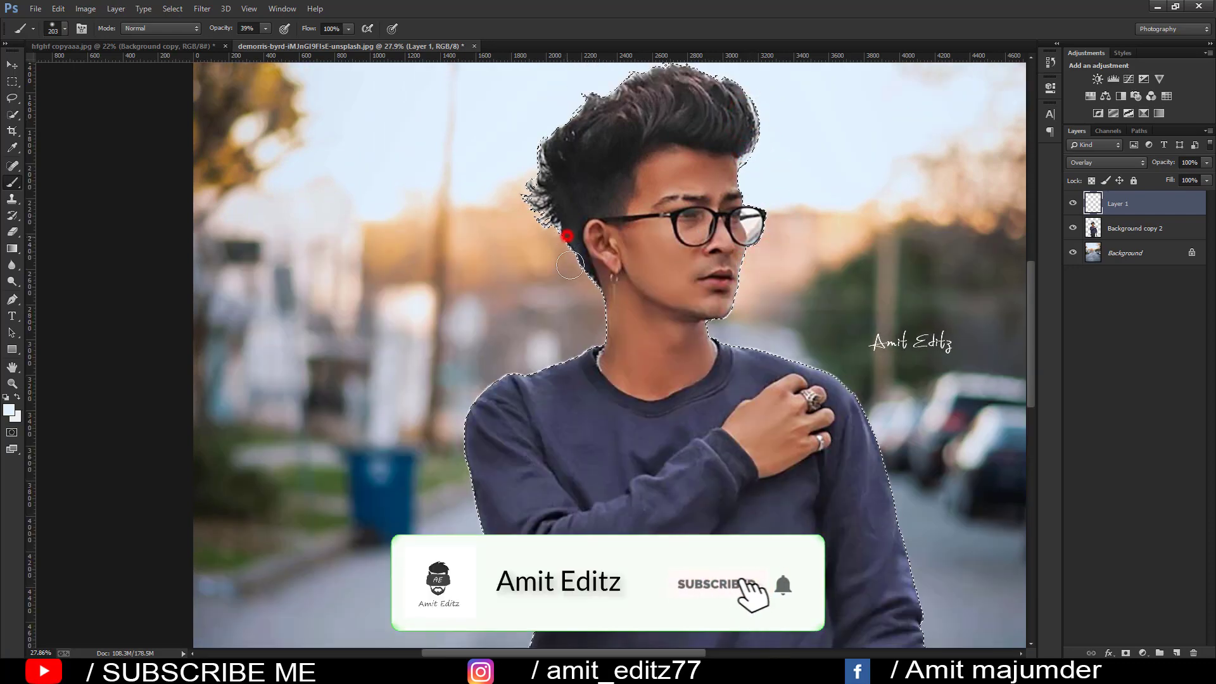
scroll(591, 325, down, 5)
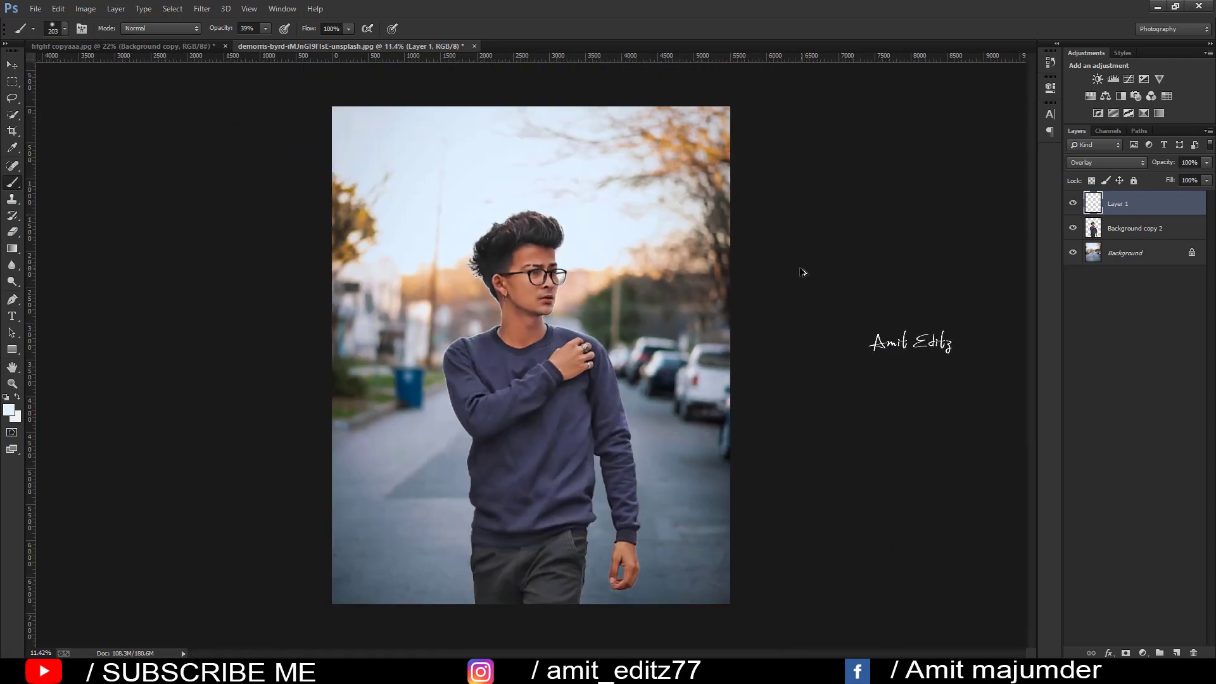
- Compare Layer 1 with its visibility off and on, then merge it down into the man's layer
click(1073, 203)
click(1073, 202)
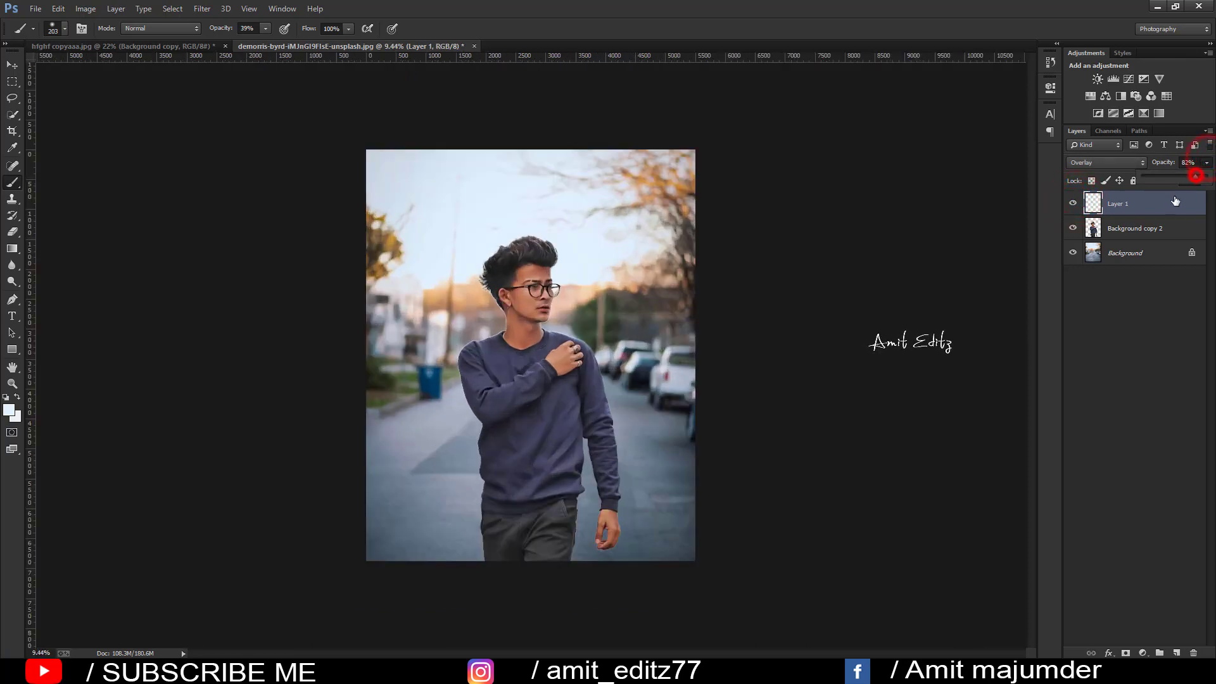
right_click(1136, 232)
click(1019, 457)
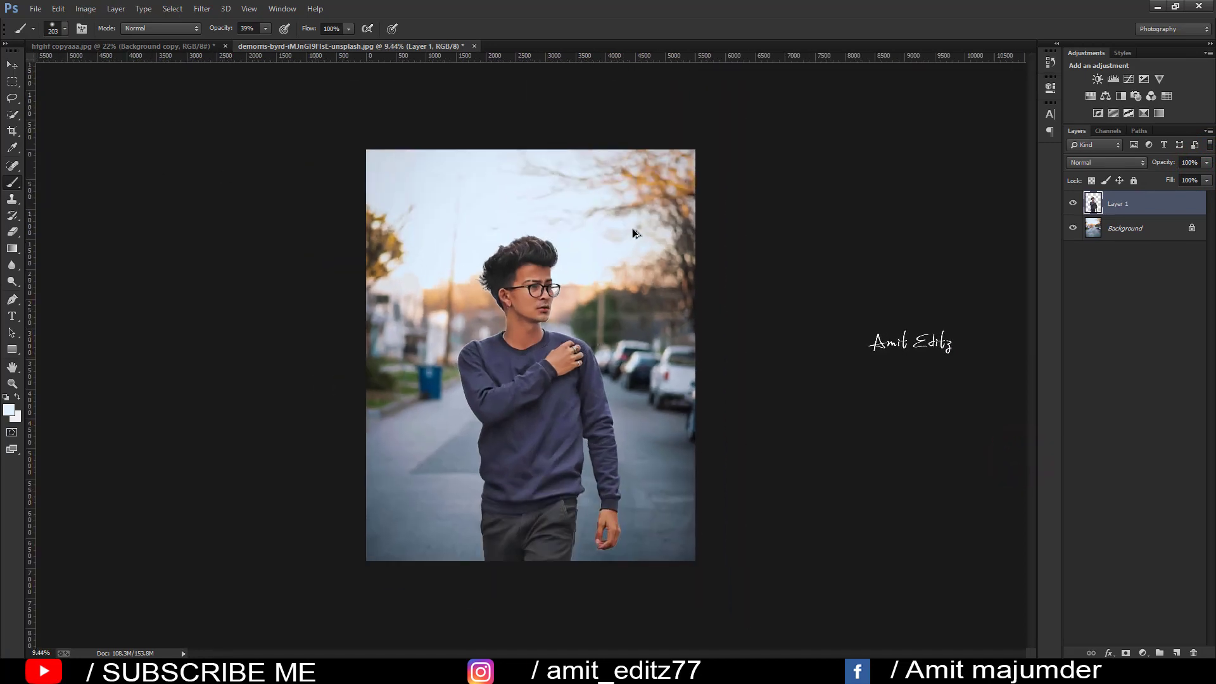
- Add a Color Balance adjustment layer and bring up its Properties sliders
click(1143, 654)
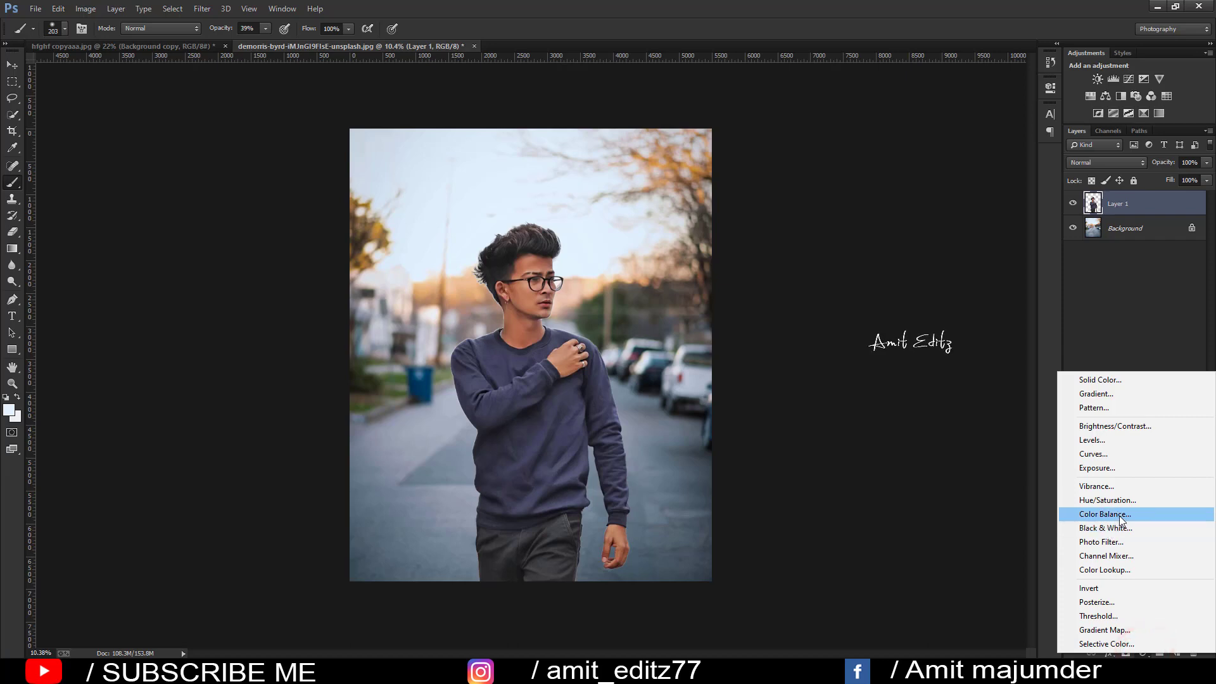
click(1117, 514)
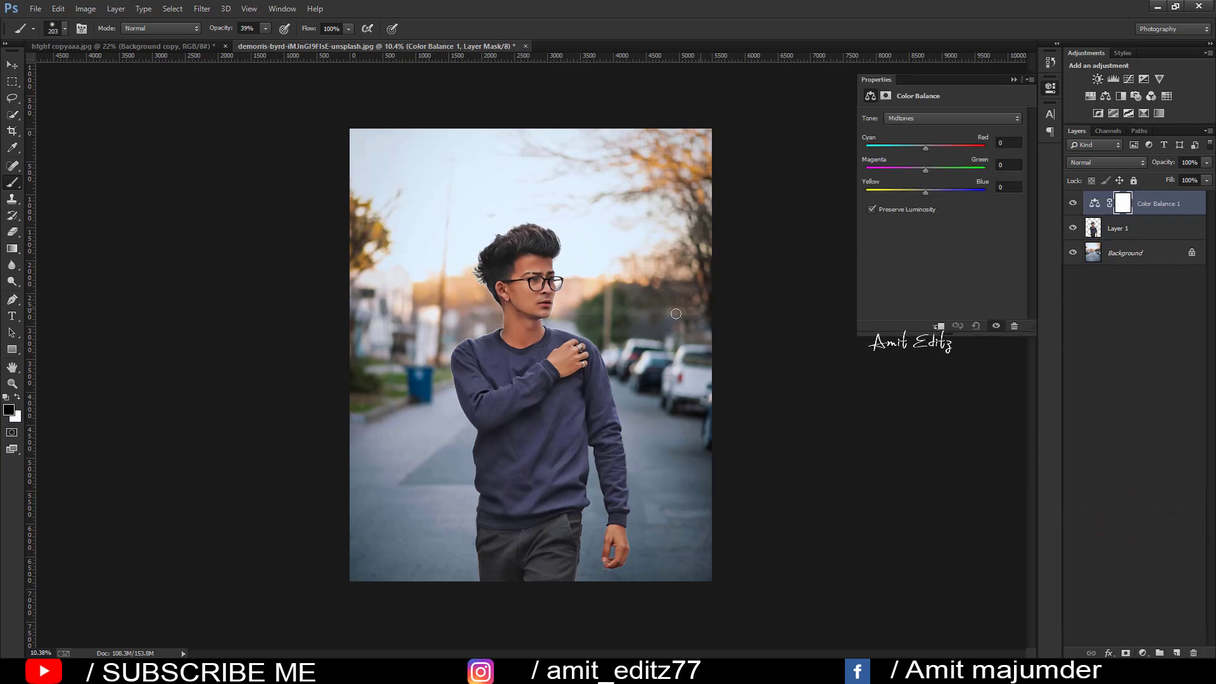
click(1012, 79)
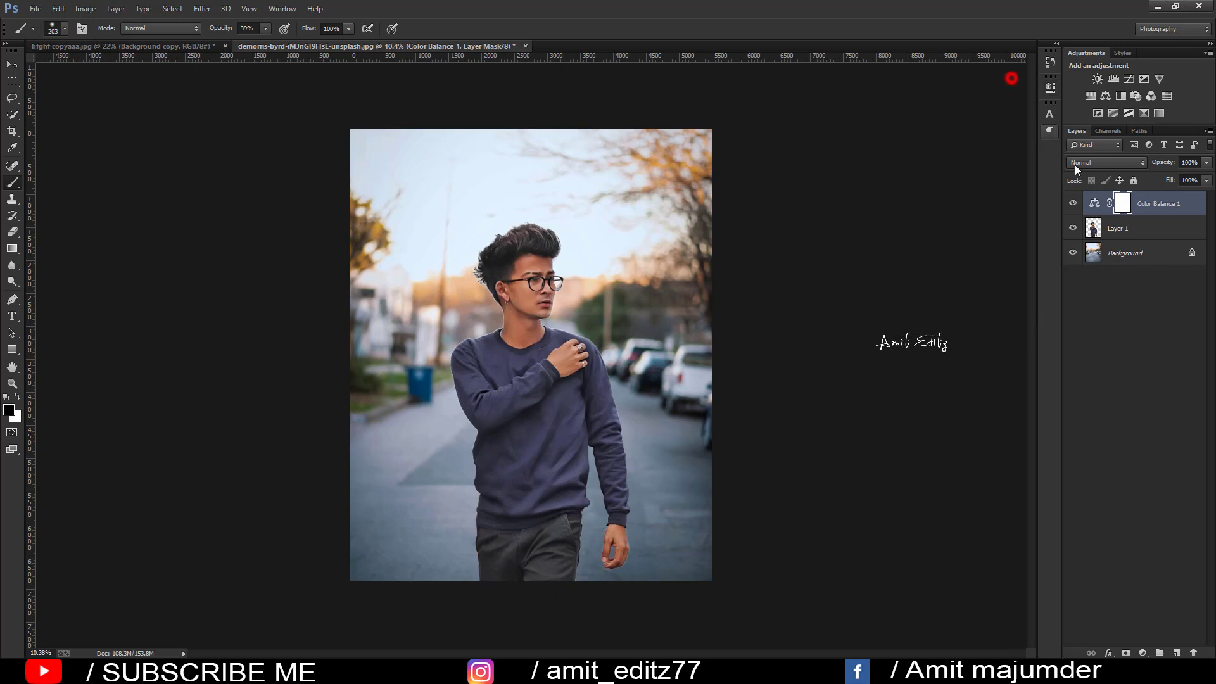
click(1166, 204)
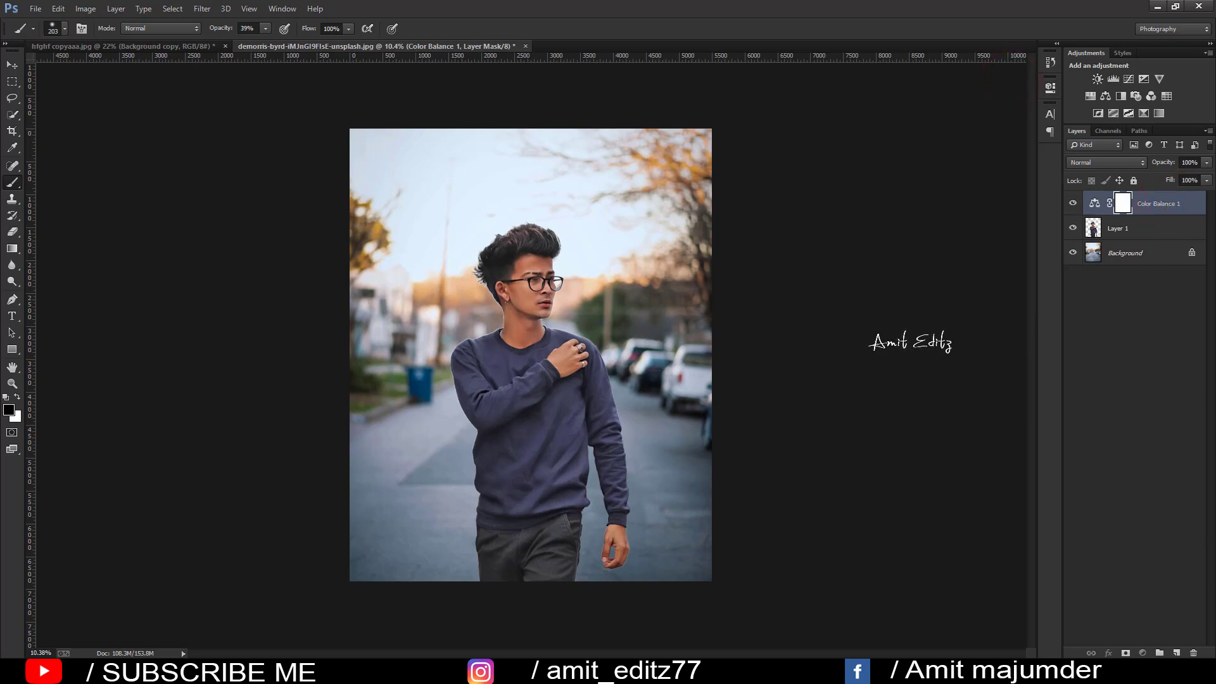
scroll(520, 260, up, 3)
scroll(520, 260, up, 2)
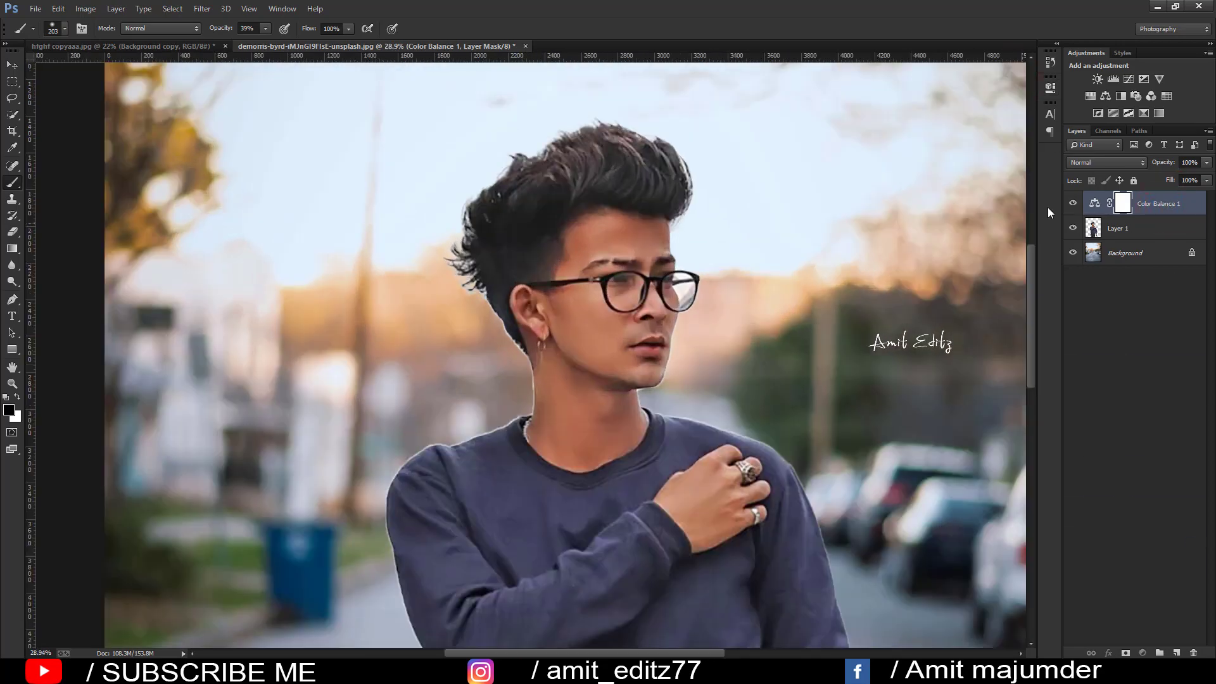
double_click(1120, 205)
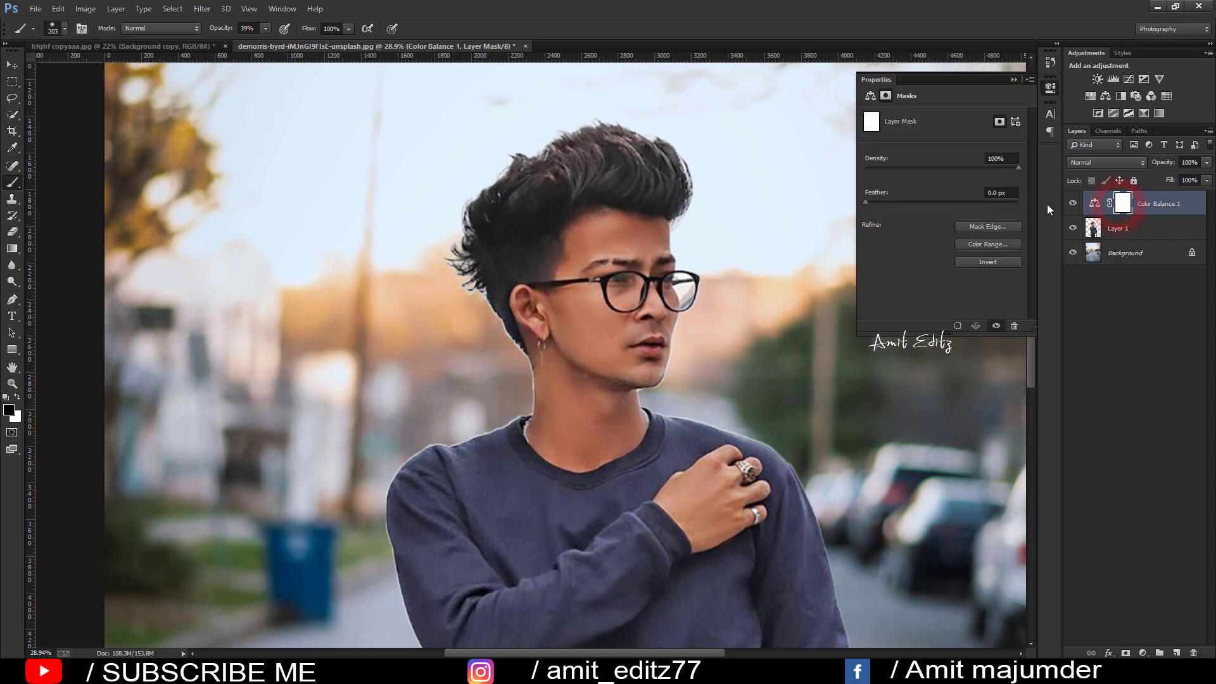
click(1098, 206)
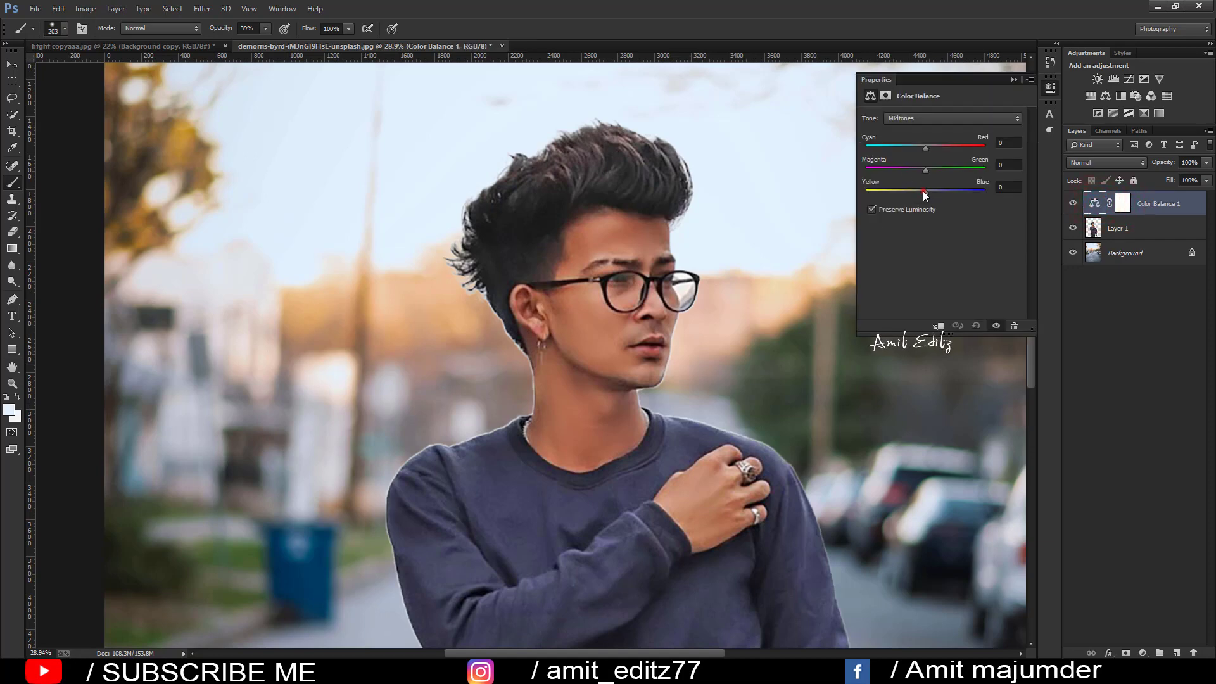
- Set the midtones to about -18 cyan-red, -23 yellow-blue and 0 magenta-green
drag(922, 191, 914, 191)
drag(925, 146, 918, 147)
drag(926, 169, 939, 170)
drag(925, 169, 927, 170)
drag(926, 170, 926, 170)
- Nudge cyan-red to -19 and lower the Color Balance layer to 80% opacity
click(914, 150)
click(1013, 79)
scroll(675, 216, down, 5)
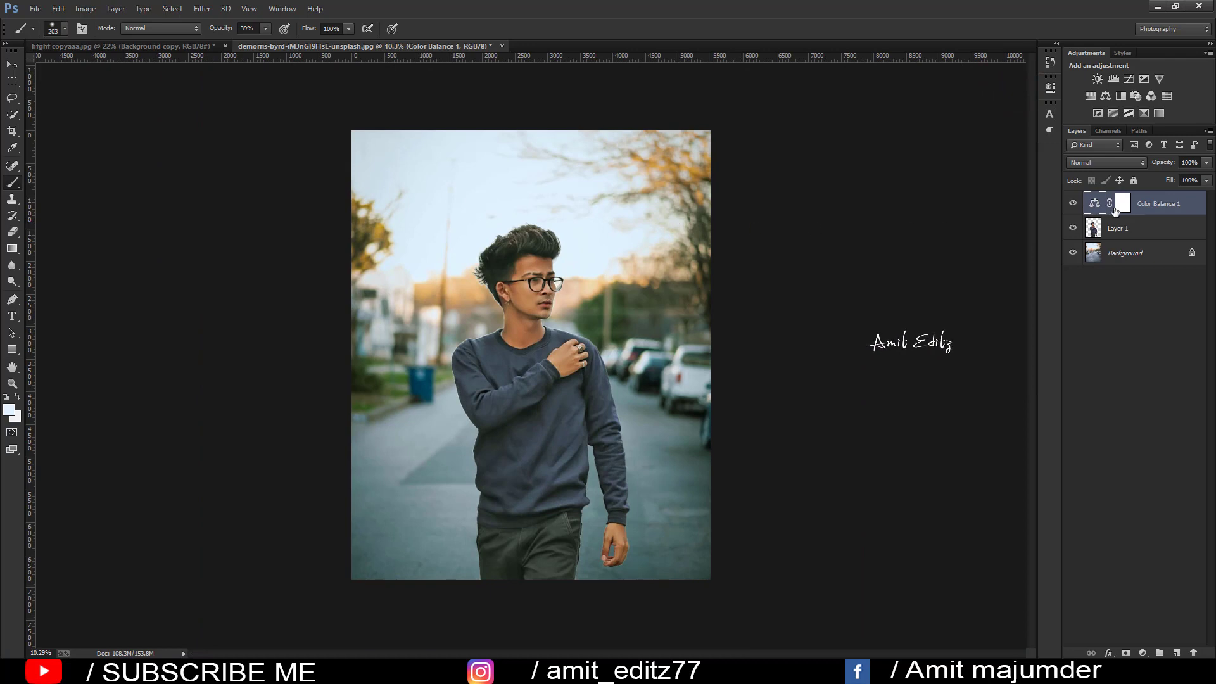
click(1207, 162)
click(1195, 177)
- Merge Layer 1 with Color Balance 1, then merge everything into the Background layer
shift+click(1152, 228)
right_click(1143, 228)
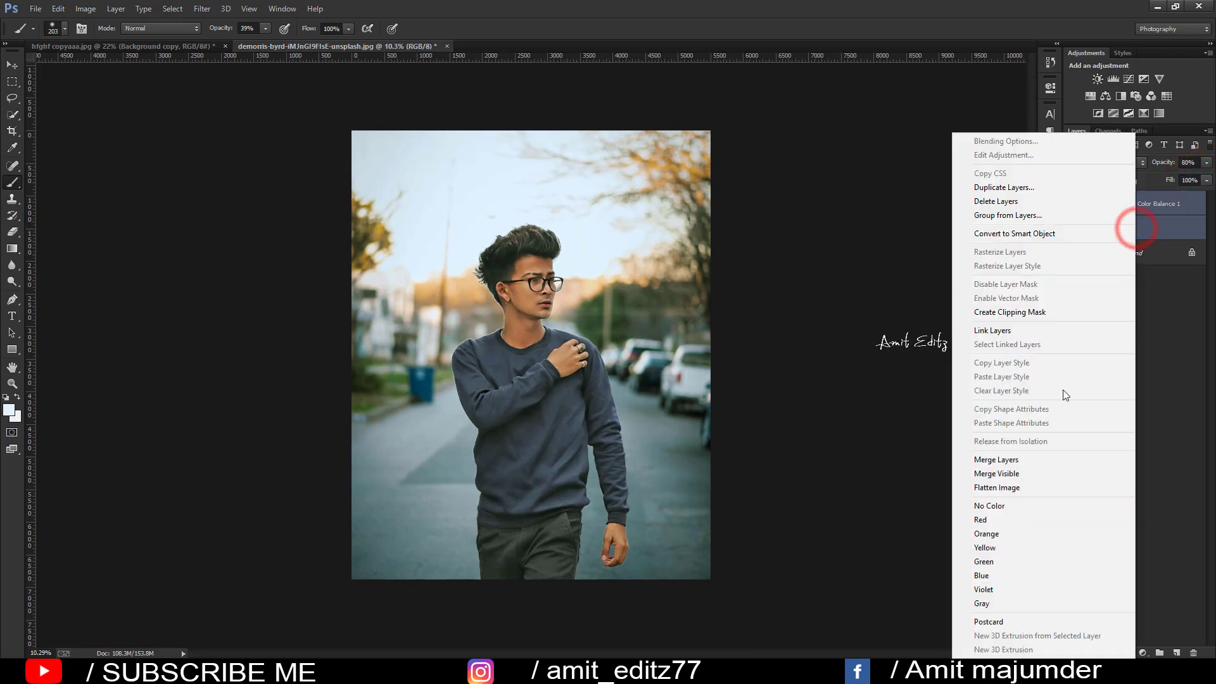
click(1024, 460)
right_click(1120, 229)
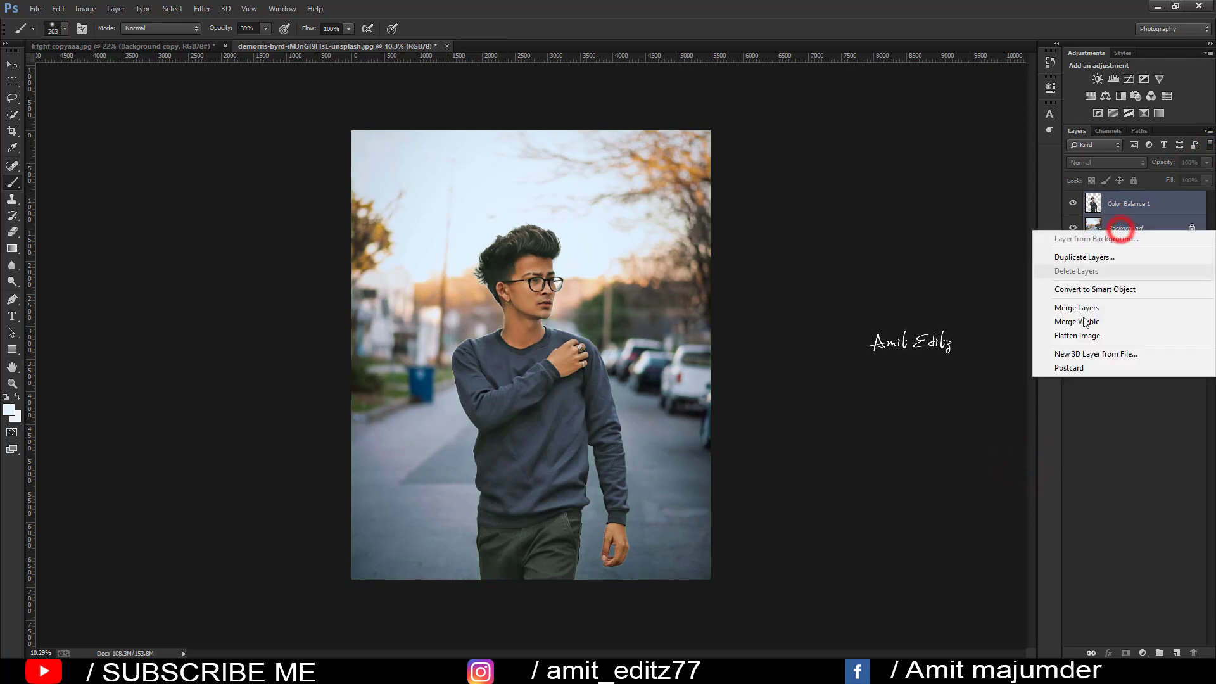
click(1074, 308)
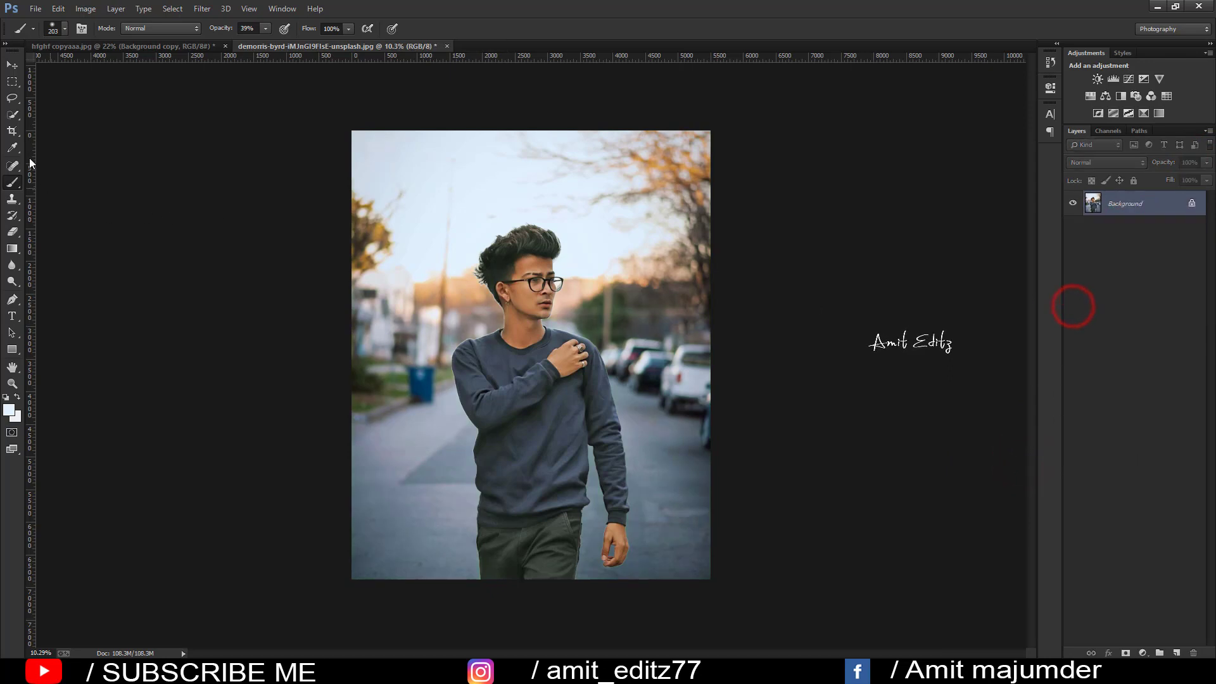
- Crop the photo to a 4:5 ratio and launch the Camera Raw filter
click(14, 132)
click(489, 366)
key(Return)
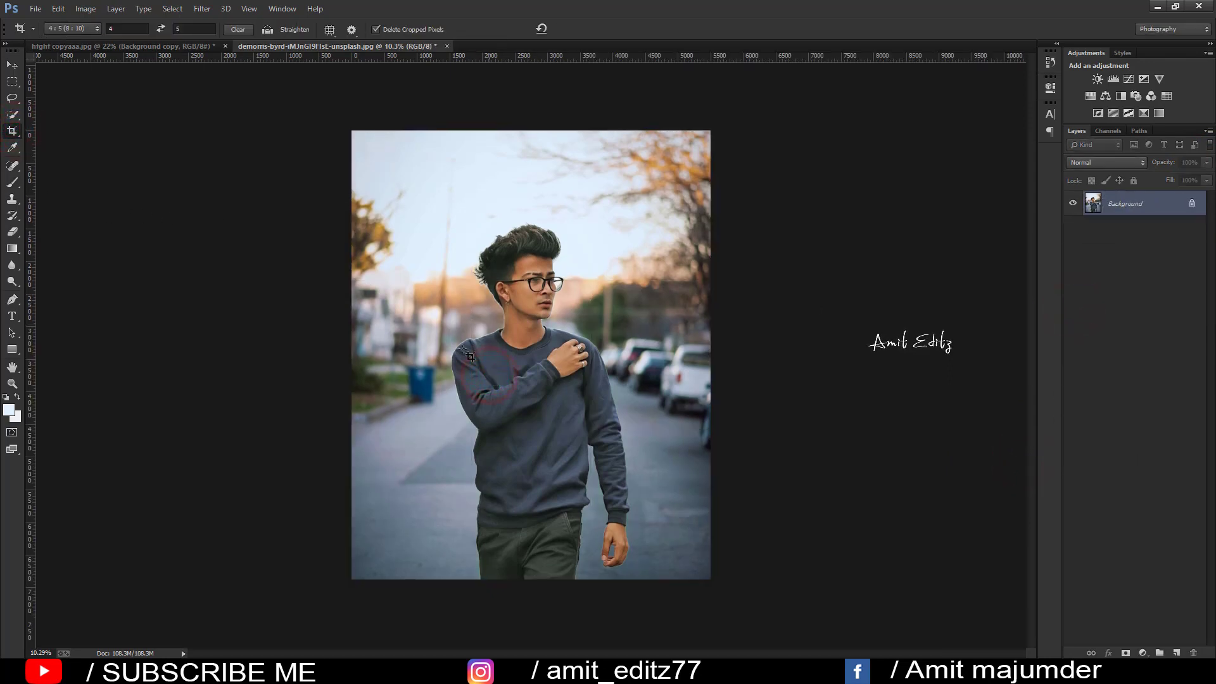
key(ctrl+z)
key(ctrl+z)
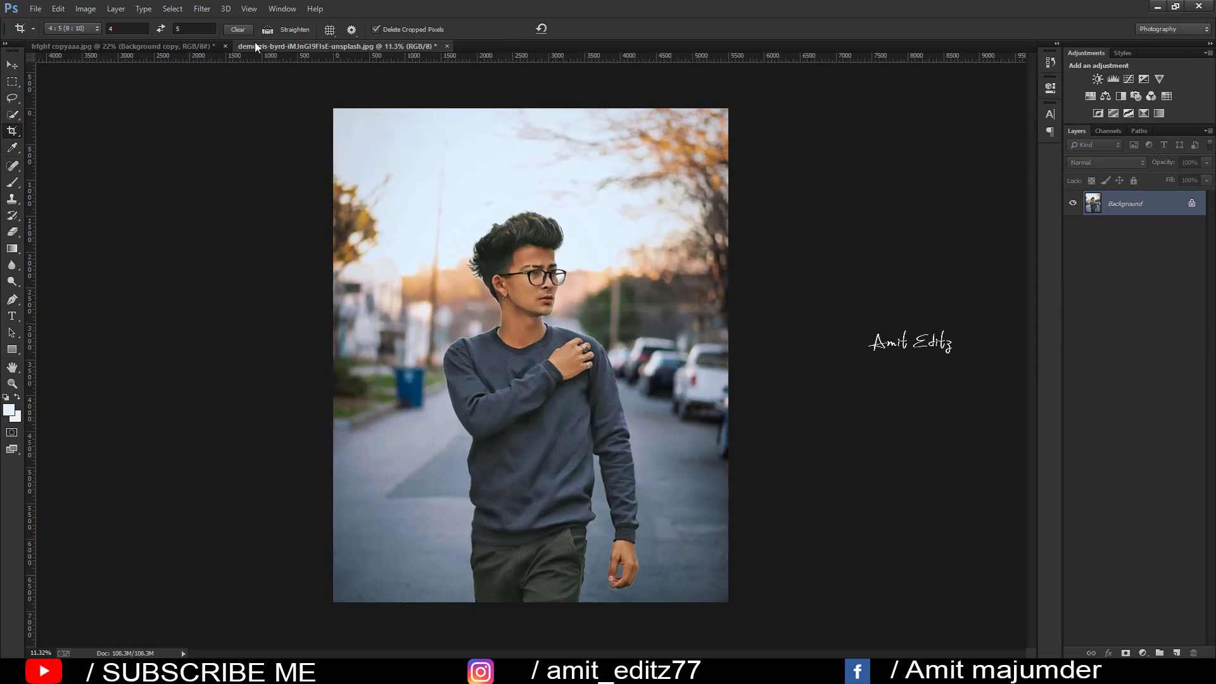
click(192, 9)
click(233, 83)
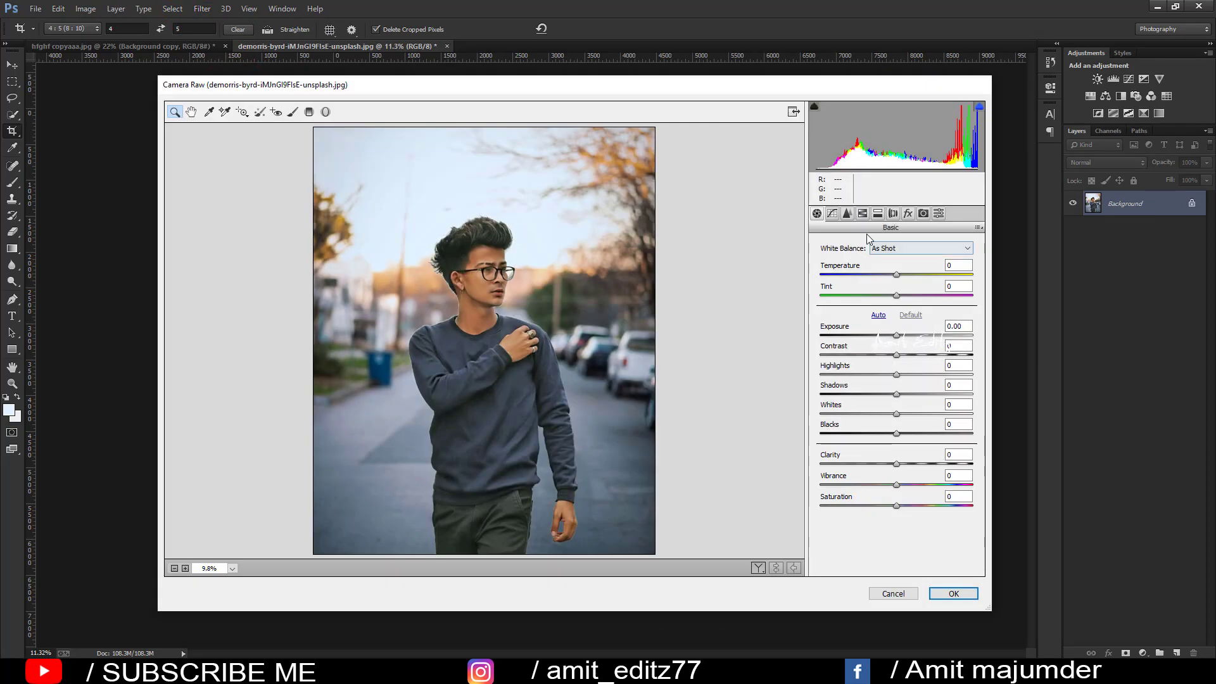
- Desaturate the oranges to -46 in HSL Saturation
click(862, 213)
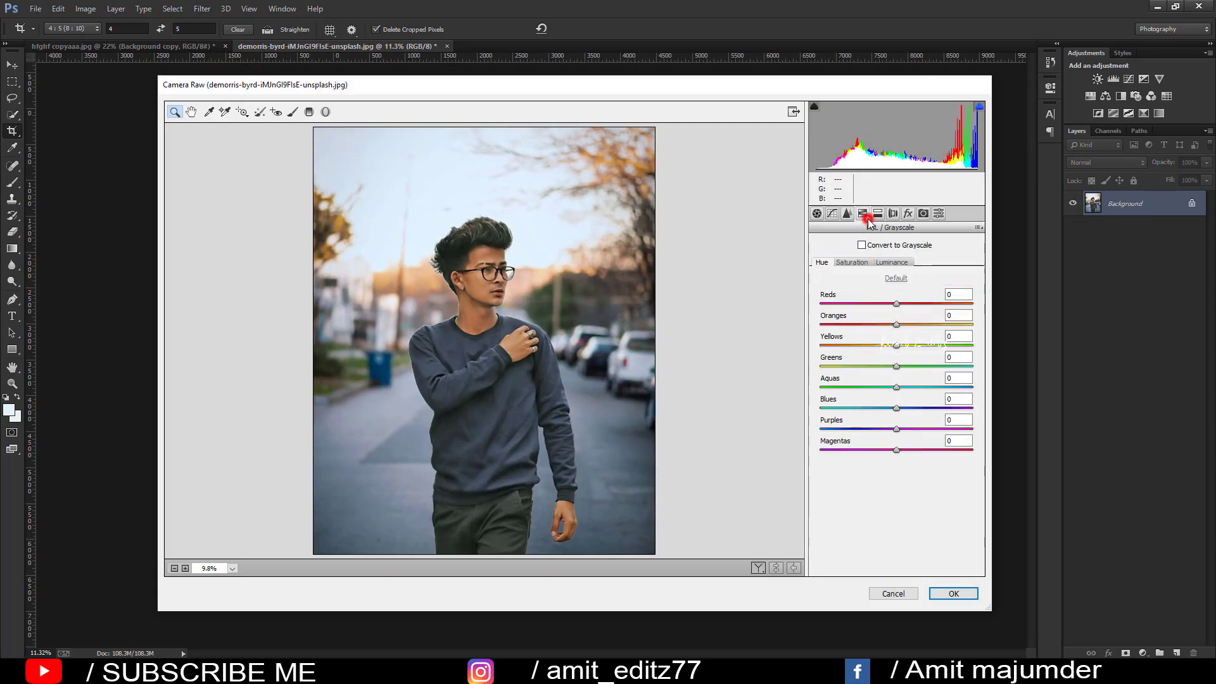
click(852, 261)
drag(896, 324, 870, 324)
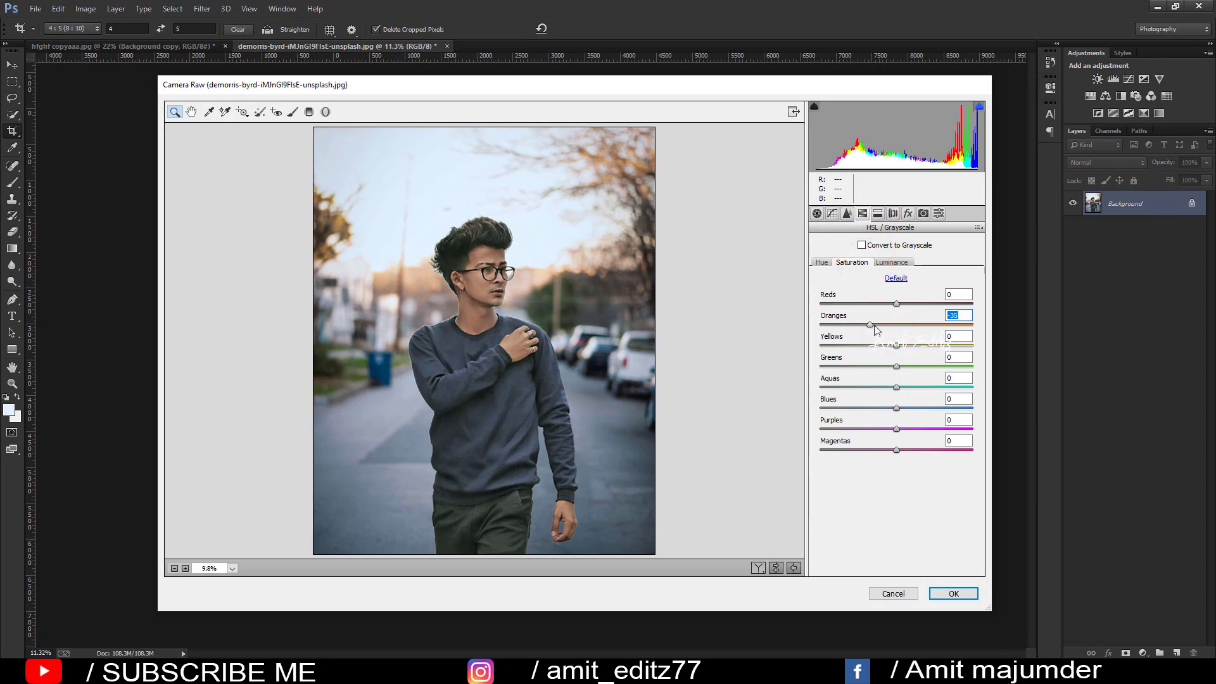
- Set Contrast +13, Shadows +41, Blacks +16, Vibrance +8 and Temperature +6
click(817, 213)
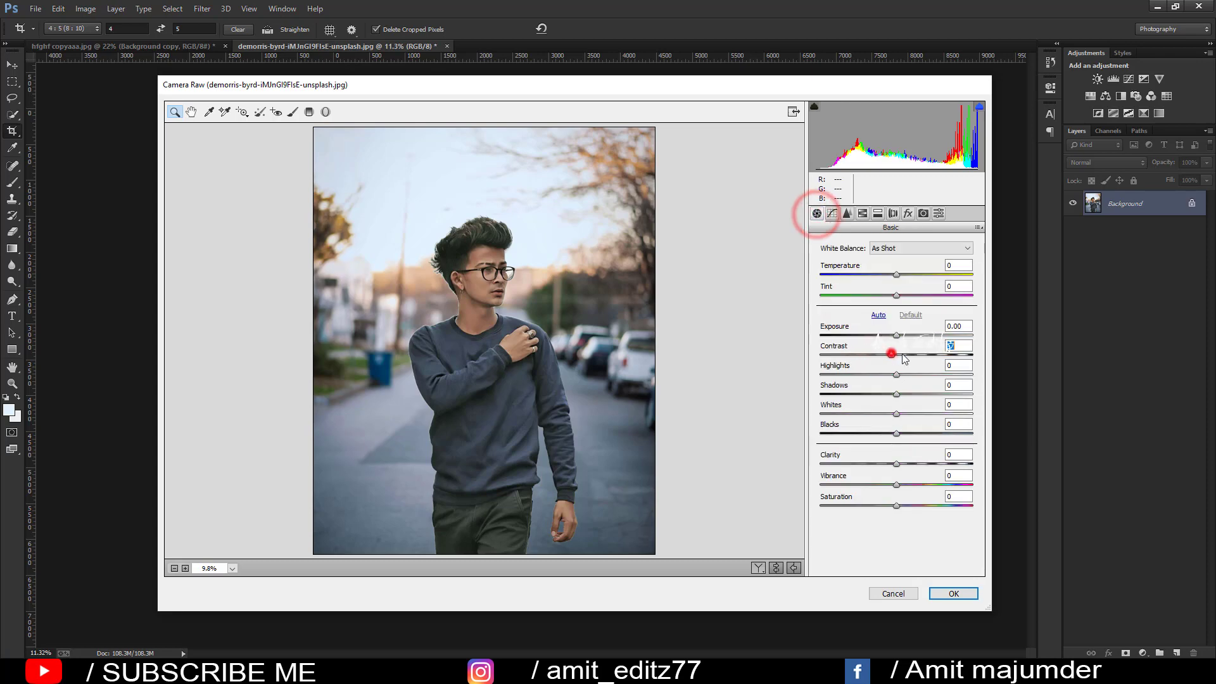
drag(886, 355, 928, 394)
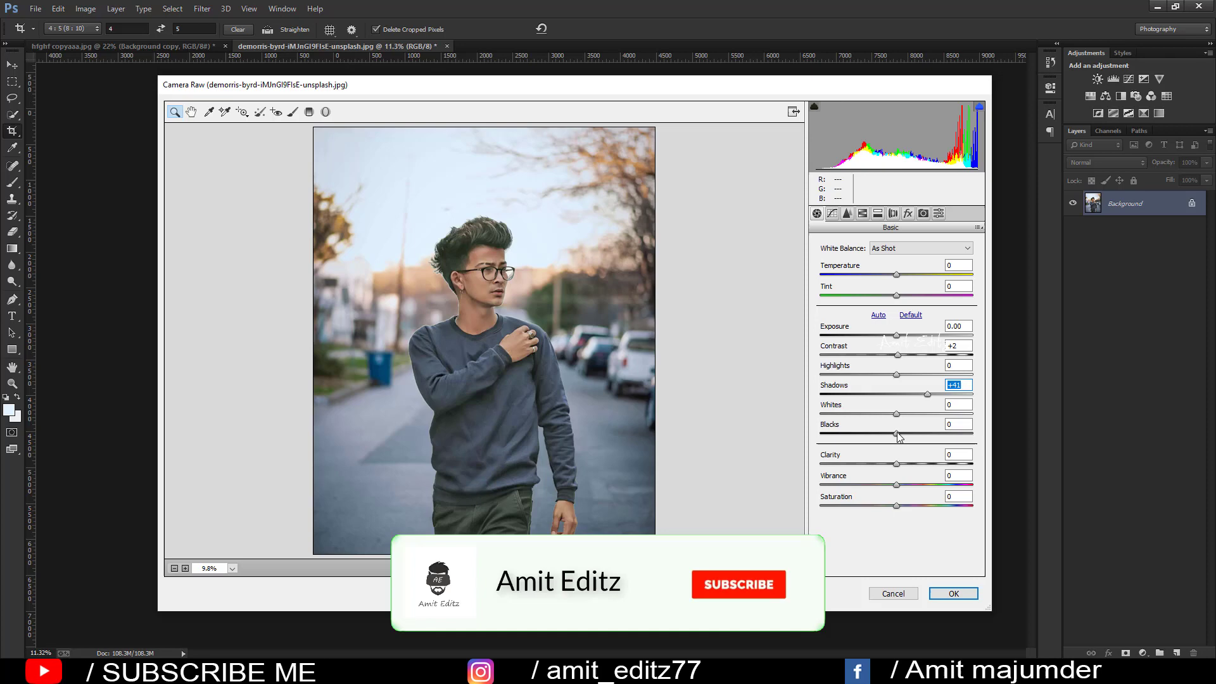
drag(895, 434, 909, 435)
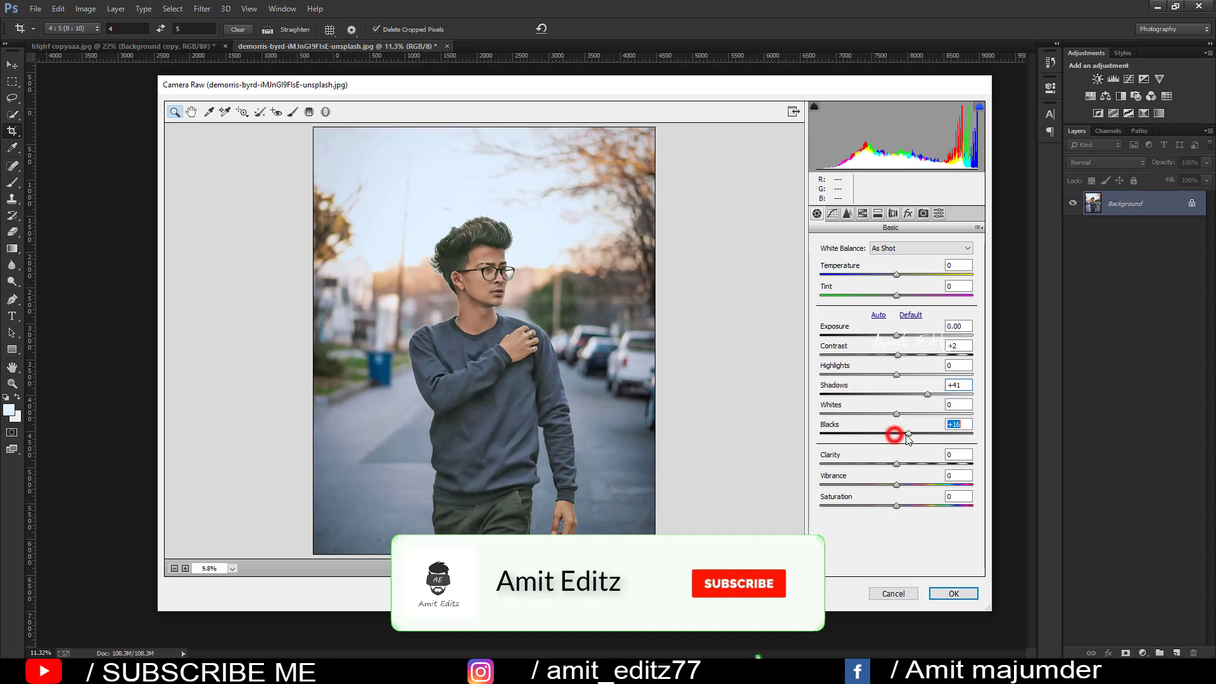
drag(896, 485, 903, 485)
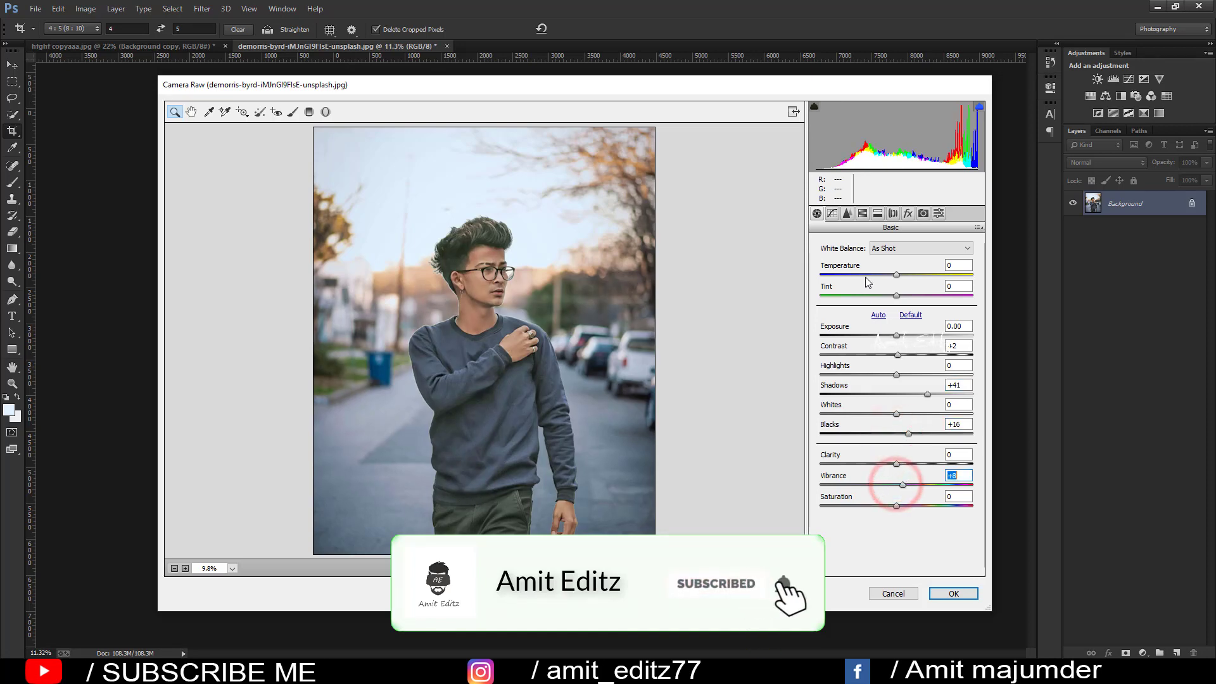
drag(897, 275, 904, 276)
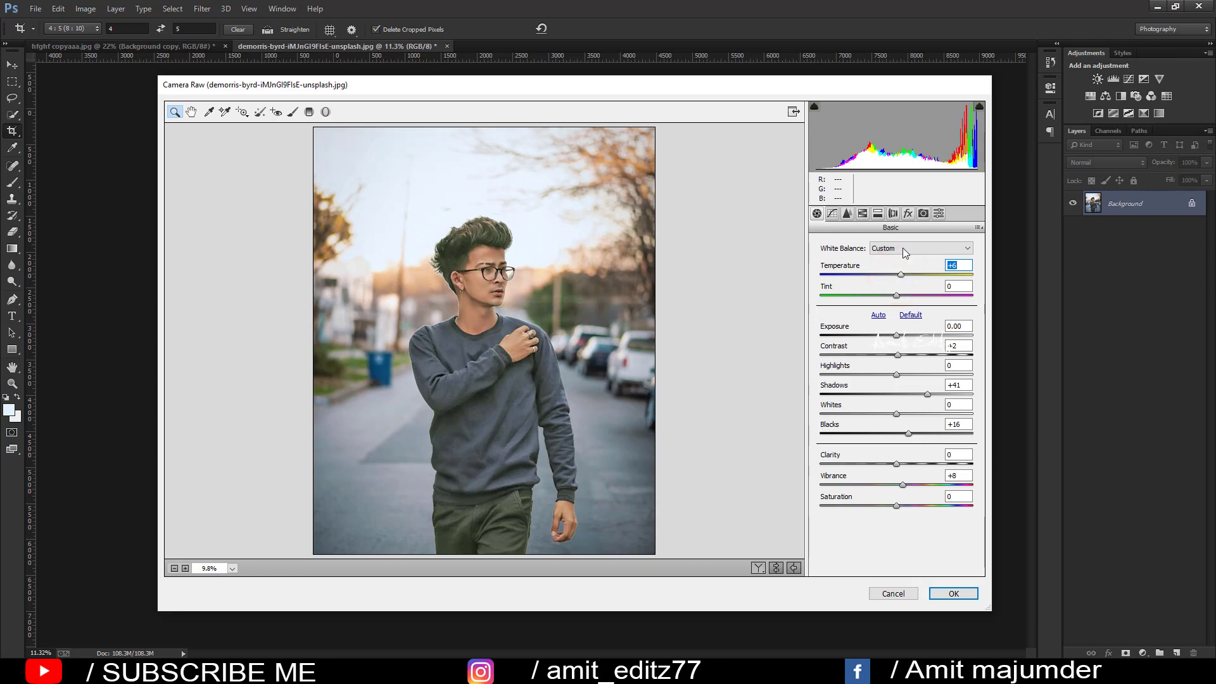
drag(898, 354, 907, 356)
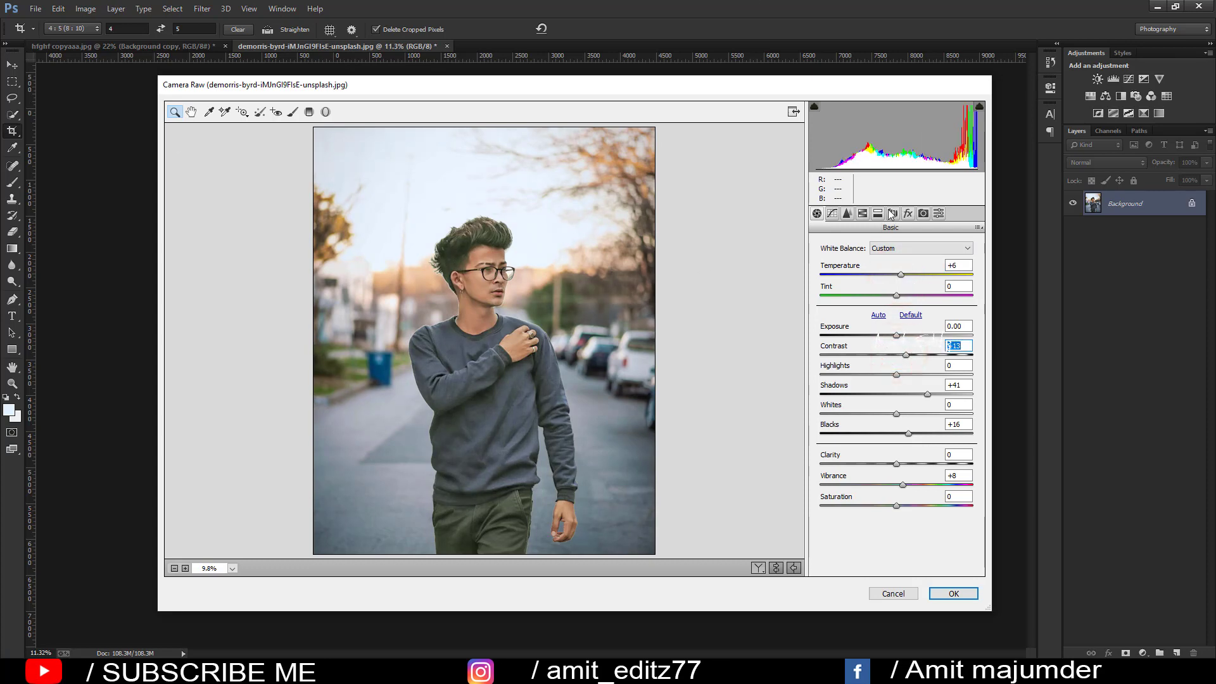
- Add a -17 post-crop vignette and sharpening with amount 21
click(908, 213)
mouse_move(897, 377)
mouse_down()
mouse_move(883, 376)
mouse_move(903, 440)
mouse_up()
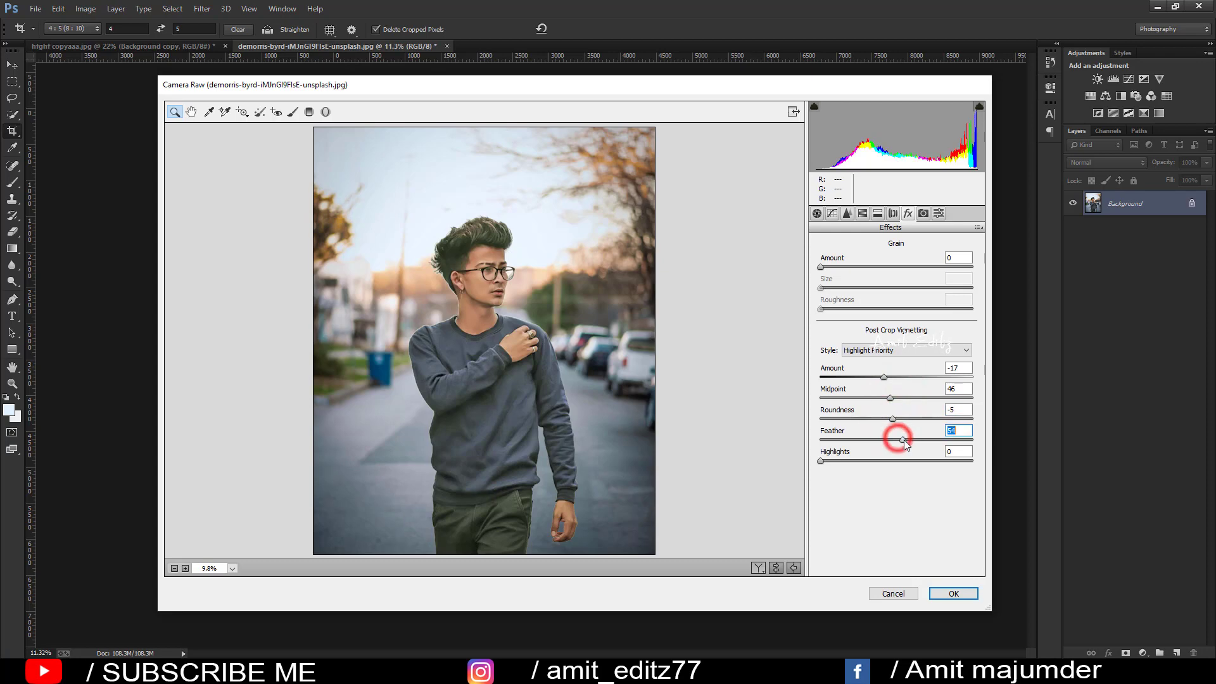
click(847, 213)
click(843, 268)
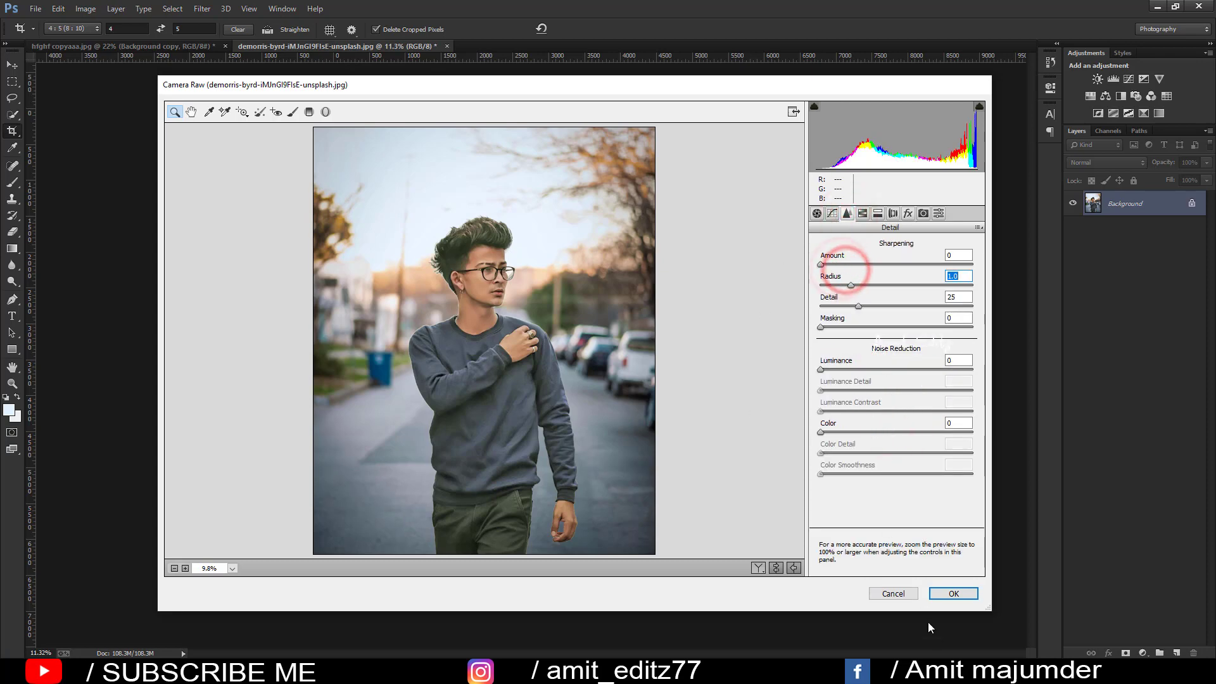
drag(821, 264, 842, 264)
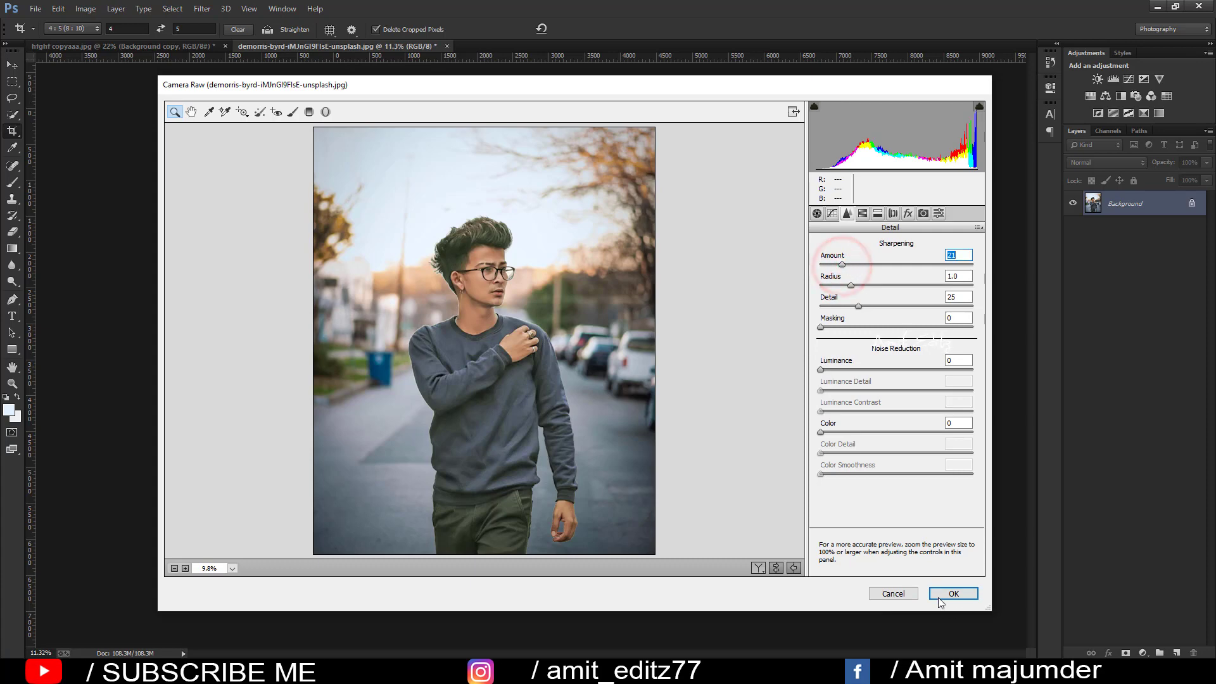
- Split-tone the highlights with a warm hue and the shadows with hue 57
click(879, 213)
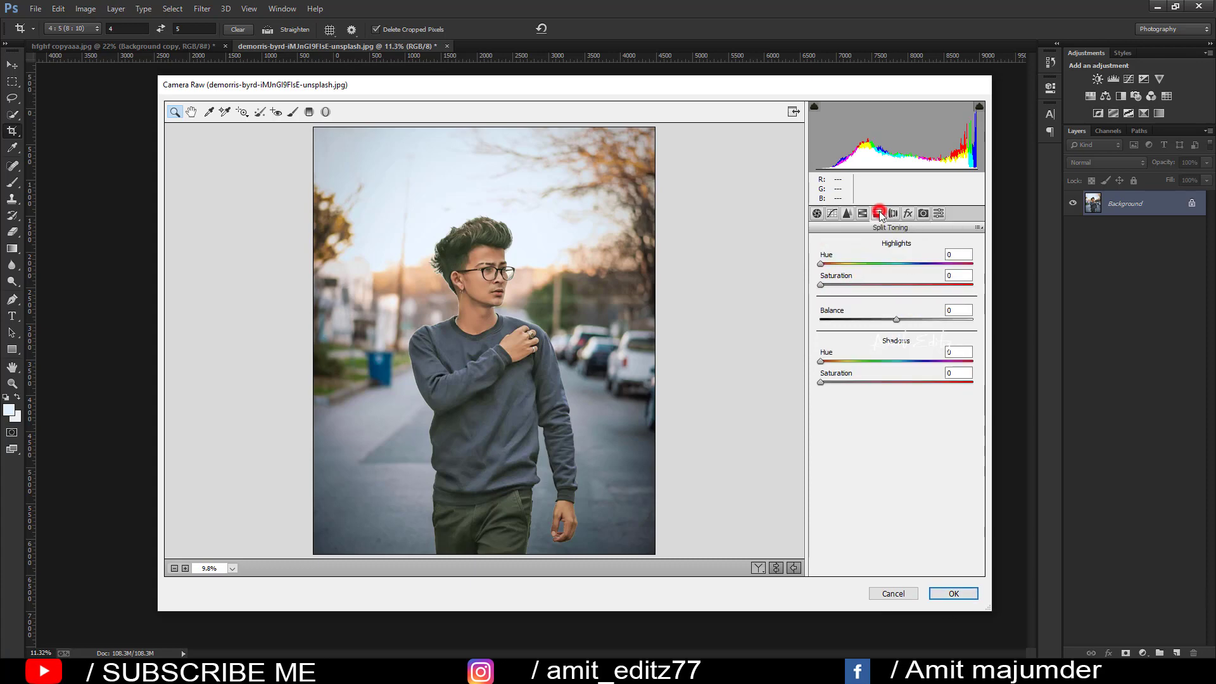
mouse_move(821, 264)
mouse_down()
mouse_move(846, 264)
mouse_move(829, 287)
mouse_up()
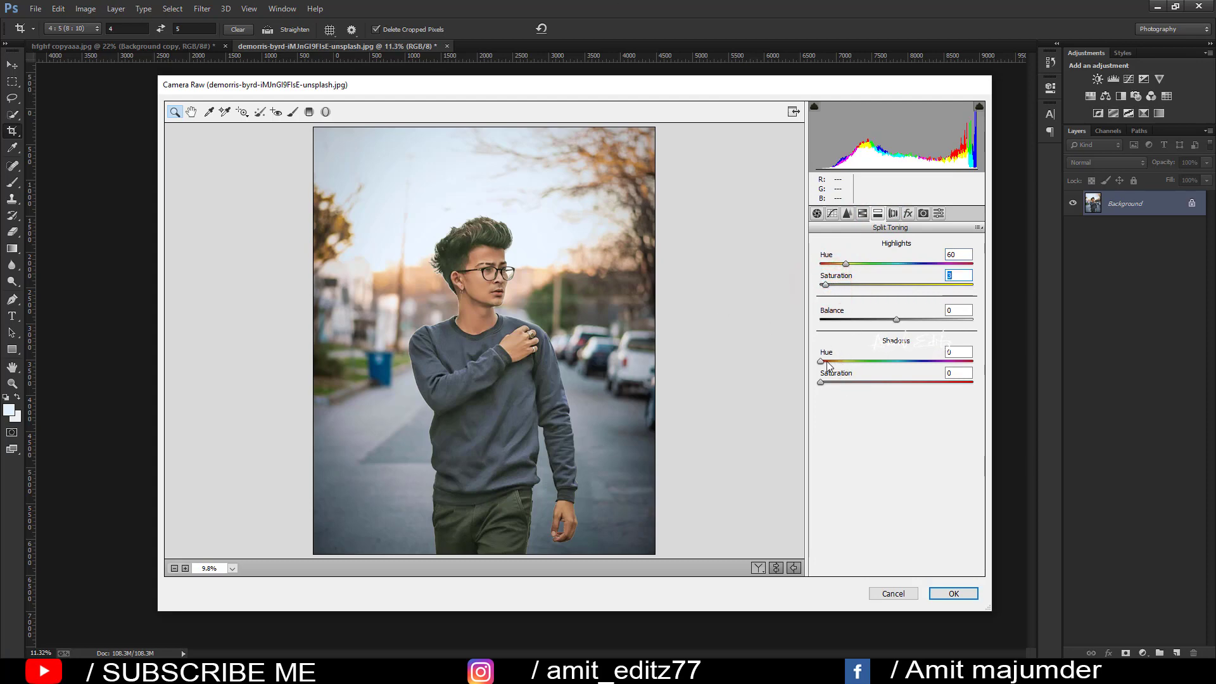
mouse_move(835, 361)
mouse_down()
mouse_move(842, 371)
mouse_move(825, 382)
mouse_up()
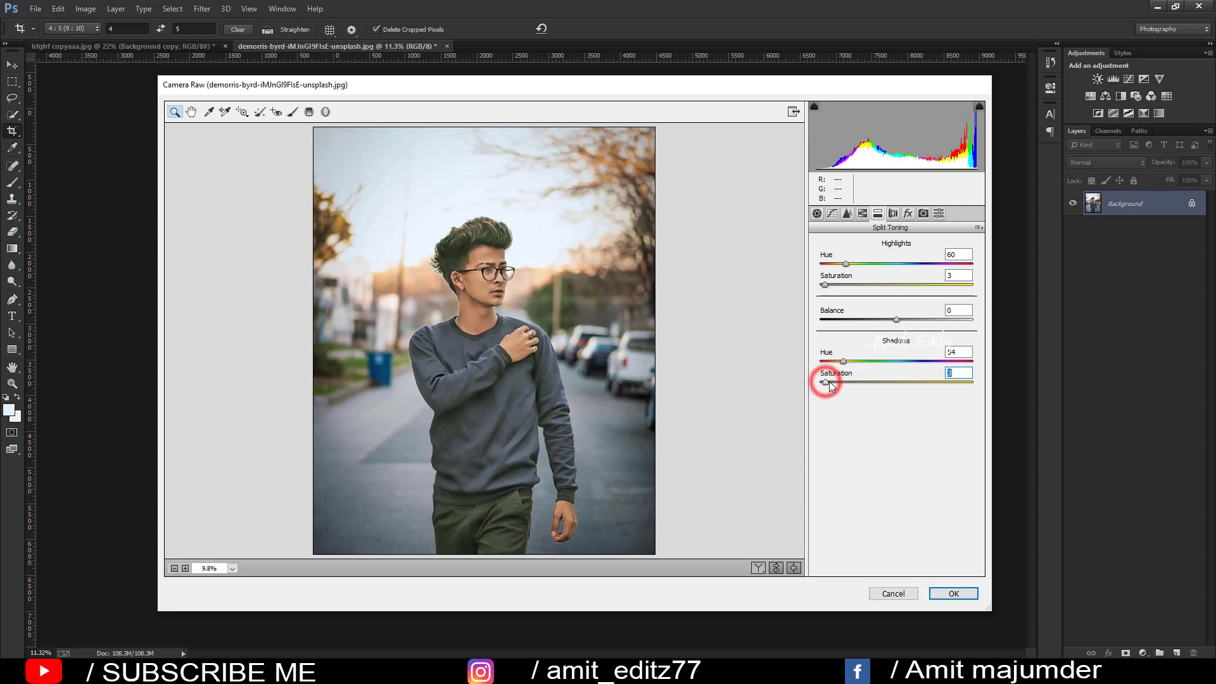
click(843, 362)
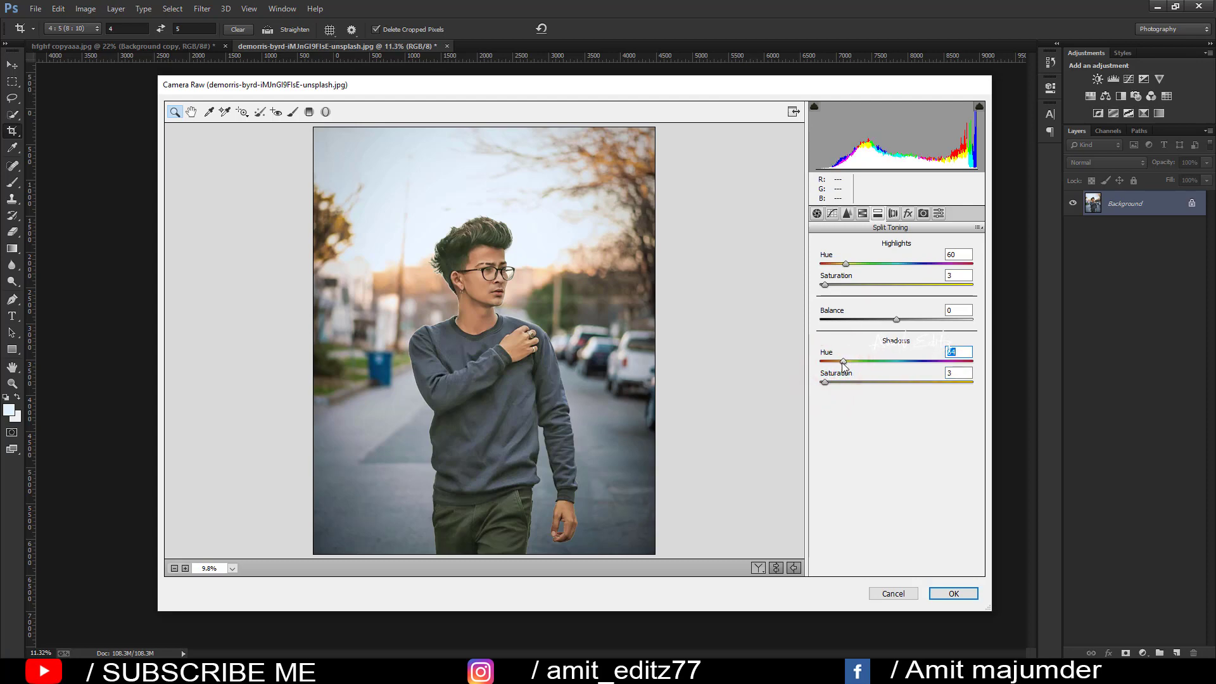
drag(846, 362, 829, 383)
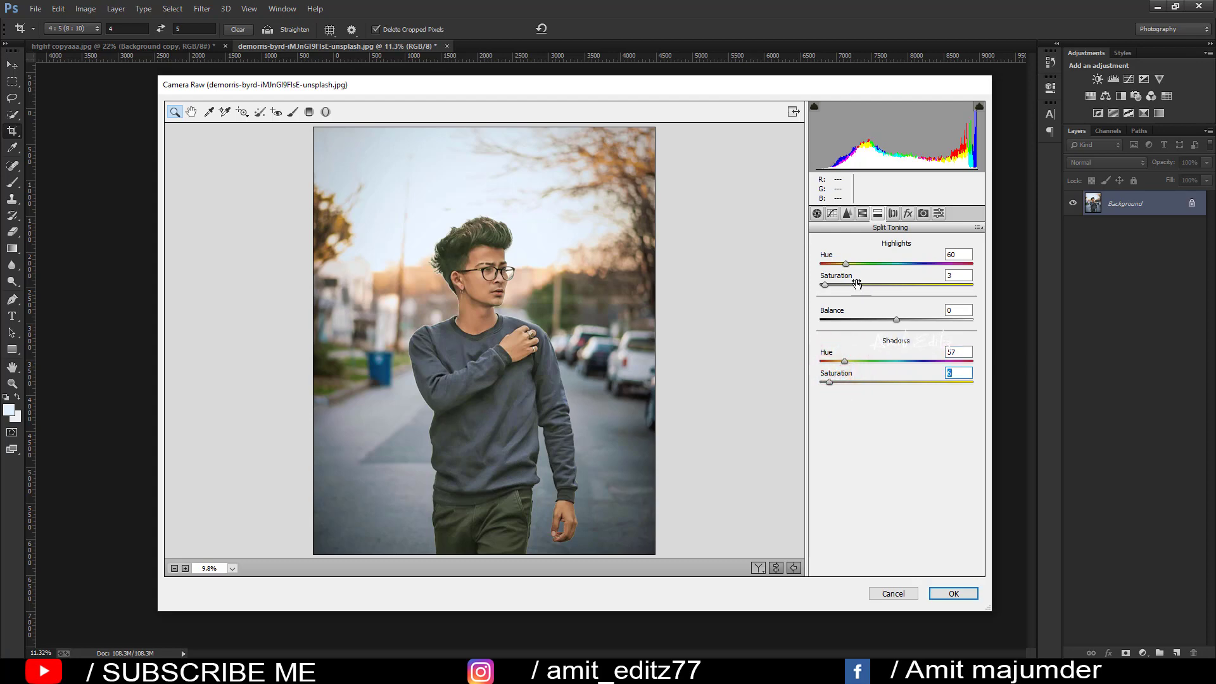
drag(825, 285, 830, 286)
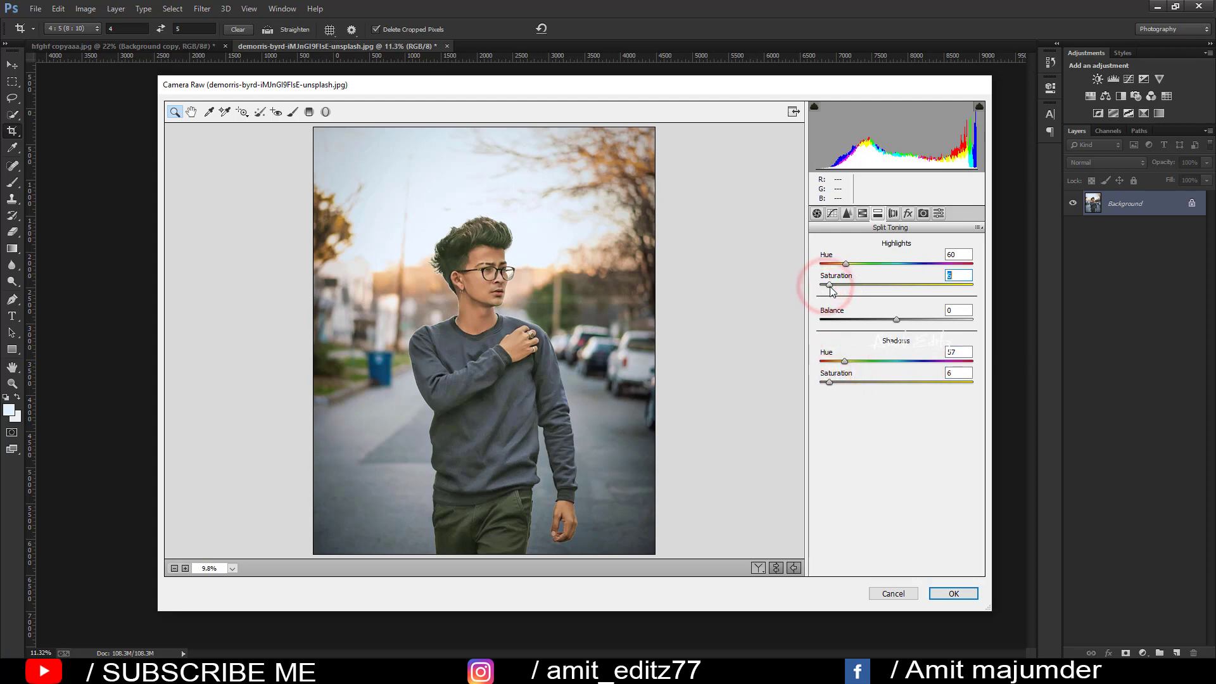
- Raise Oranges luminance to +38 and apply the Camera Raw grade
click(862, 213)
click(891, 262)
drag(896, 325, 909, 325)
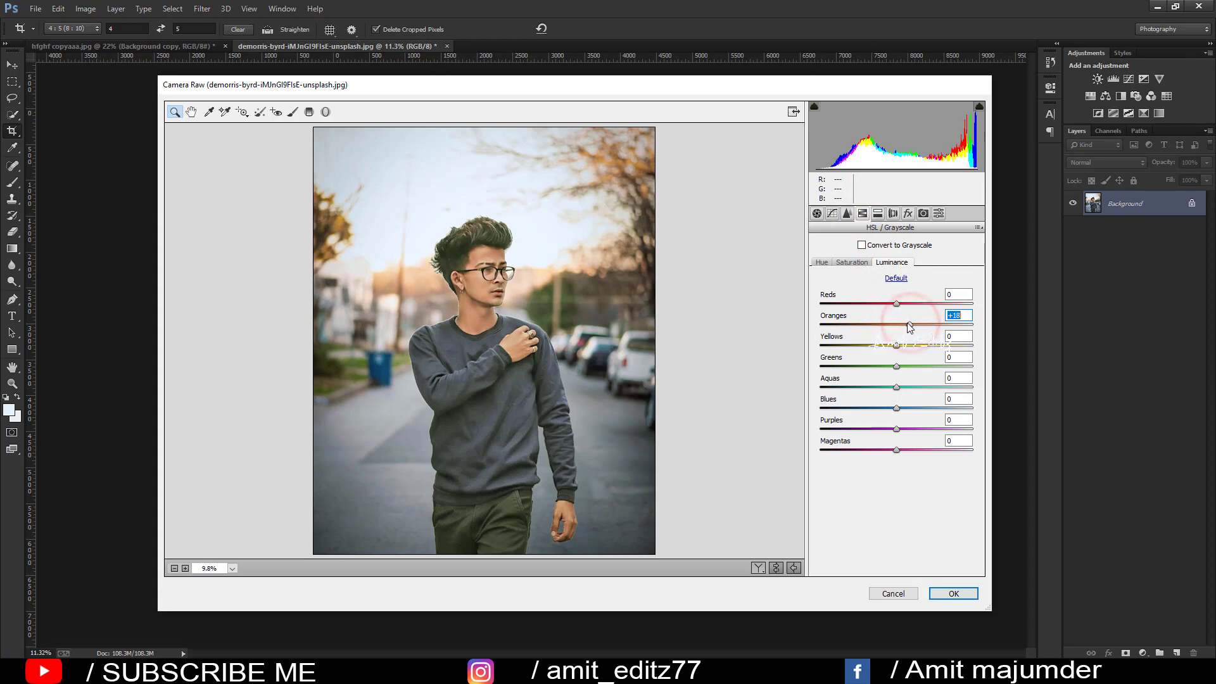
click(942, 592)
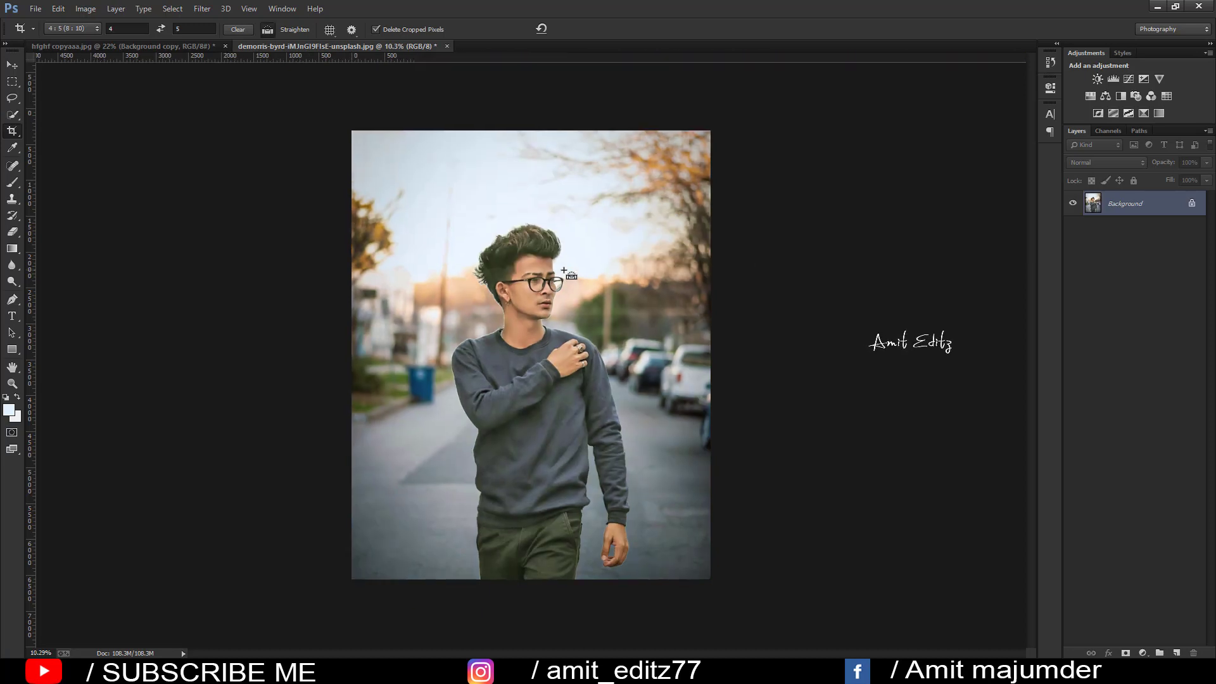
- Draw faint 18%-opacity gradients rising over the bottom of the photo
click(12, 248)
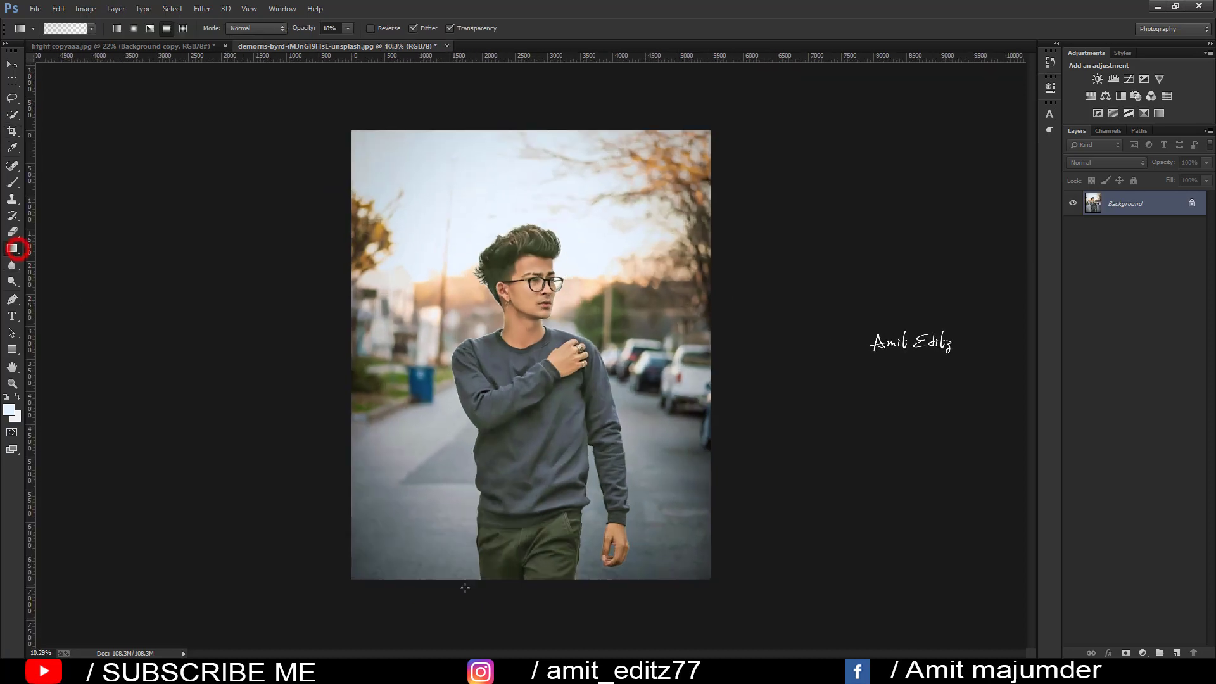
drag(474, 500, 472, 606)
click(426, 601)
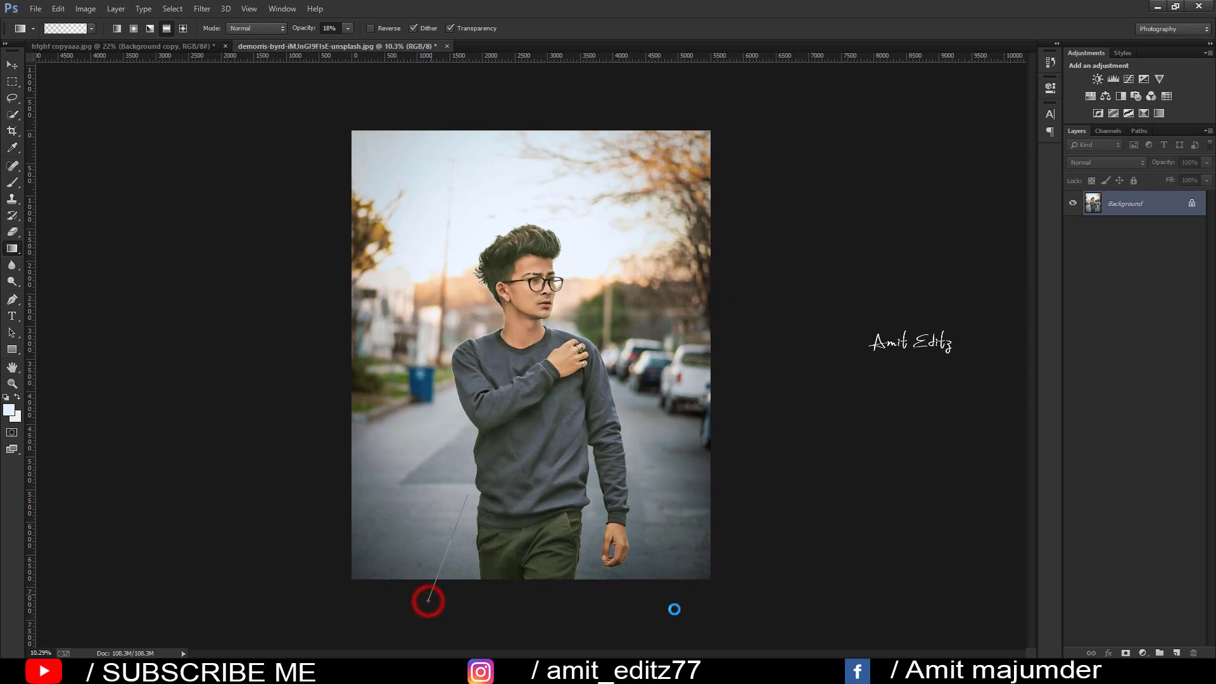
drag(702, 611, 665, 575)
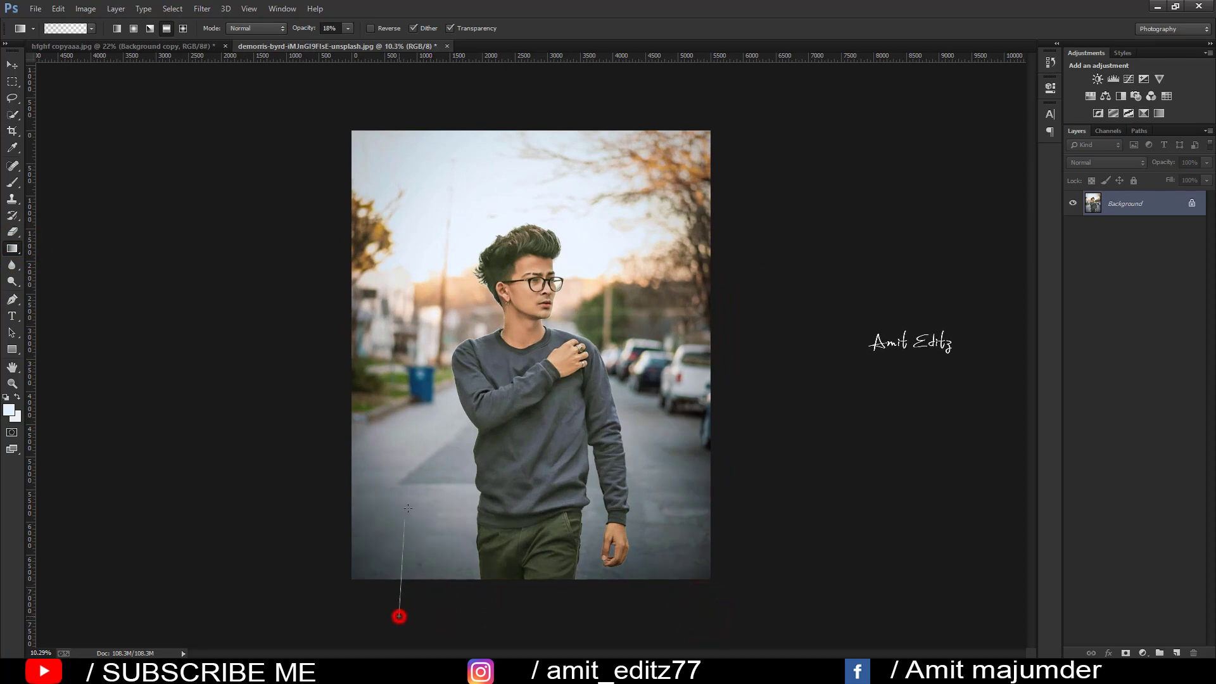
drag(408, 508, 399, 616)
scroll(507, 388, down, 1)
scroll(506, 389, up, 1)
scroll(520, 344, up, 2)
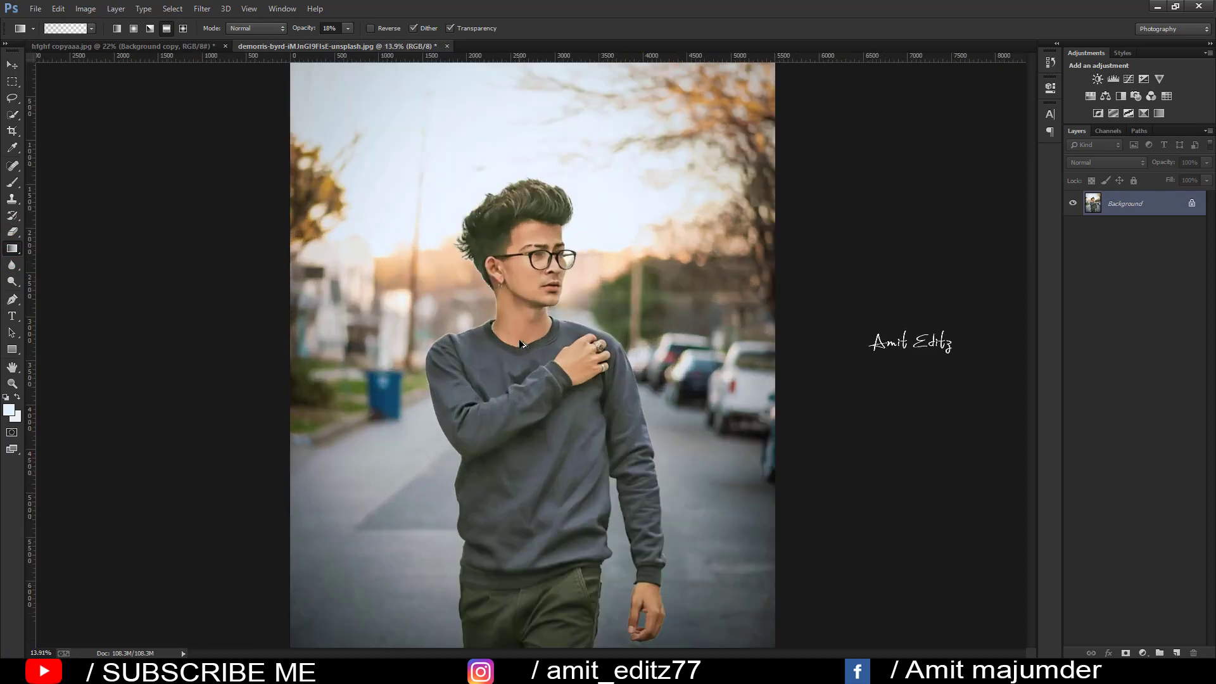
scroll(635, 337, down, 2)
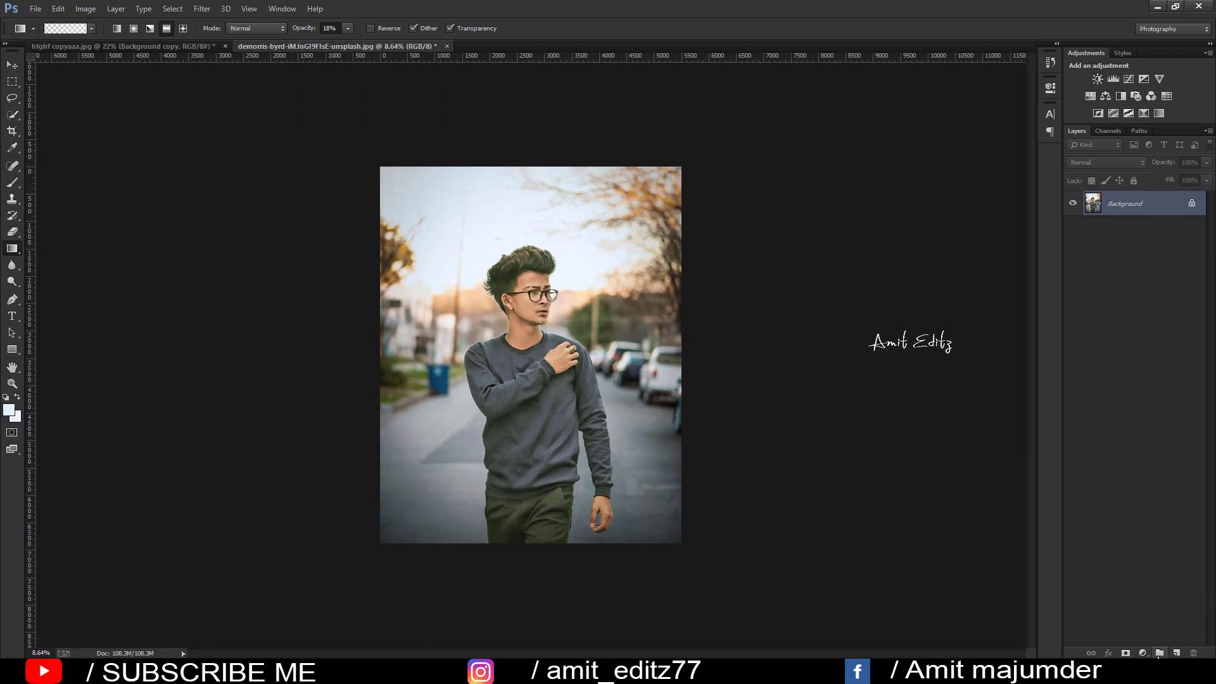
- Duplicate the Background layer as Background copy
click(1144, 654)
click(841, 447)
mouse_move(1129, 210)
mouse_down()
mouse_move(1129, 647)
mouse_move(1176, 653)
mouse_up()
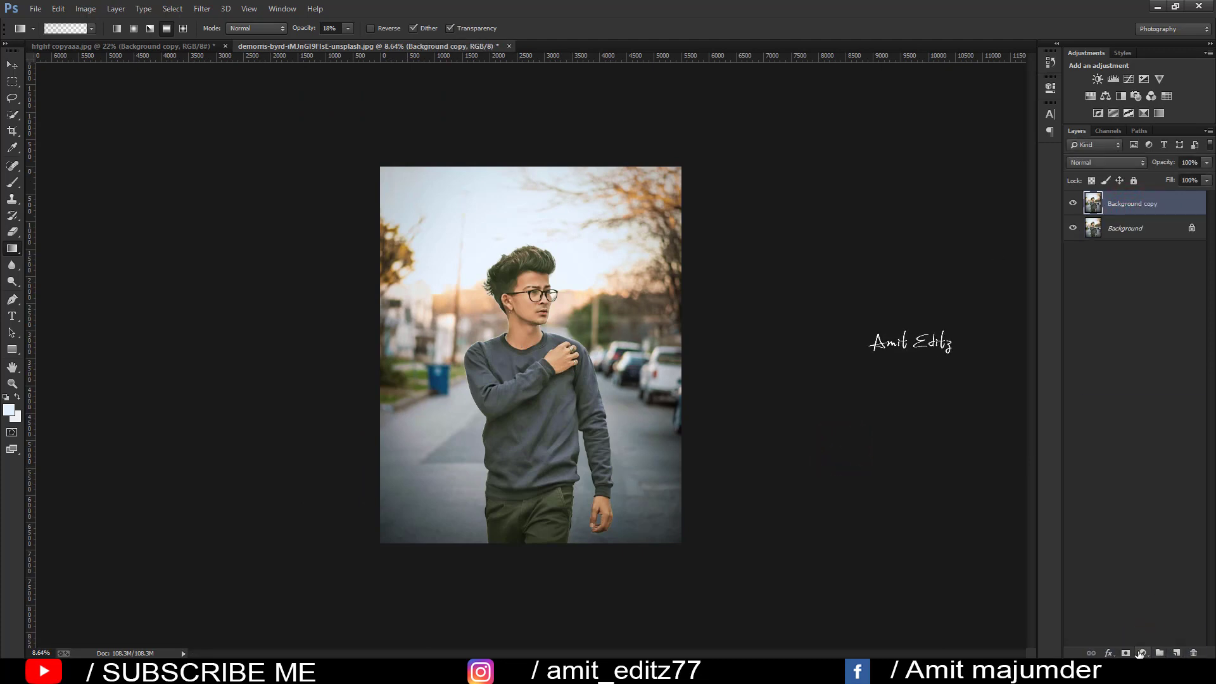
- Add a Selective Color adjustment and set Yellows to Cyan -25 and Black +34
click(1142, 653)
click(945, 135)
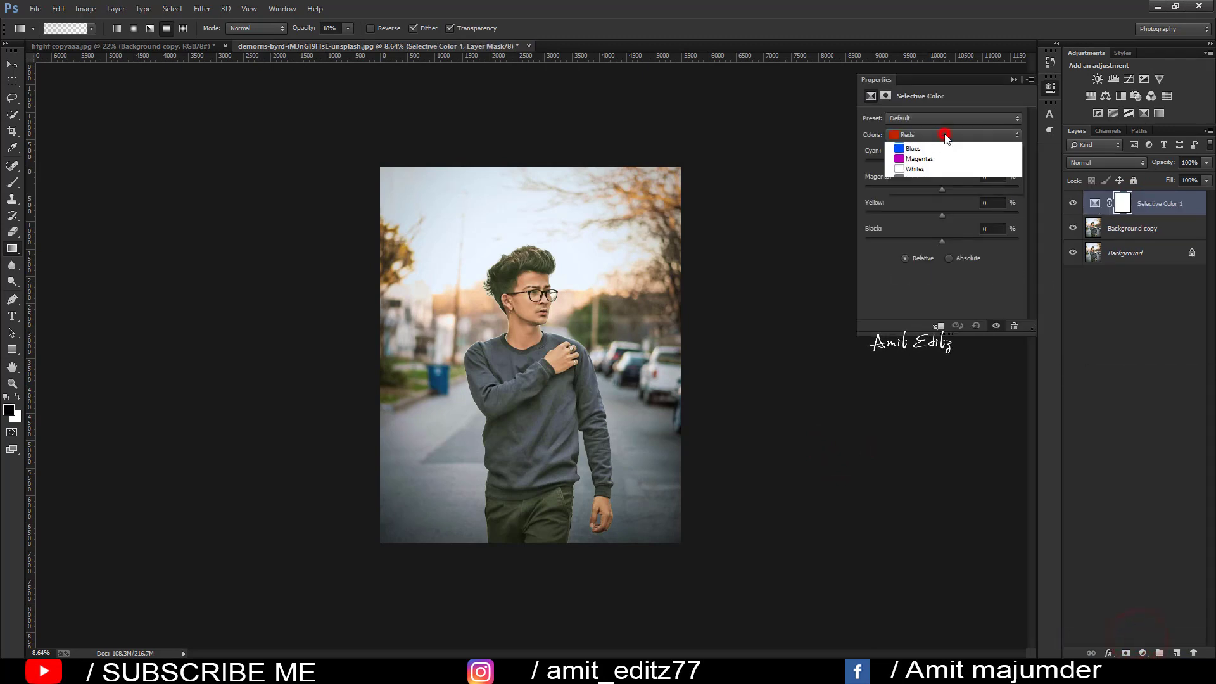
click(942, 158)
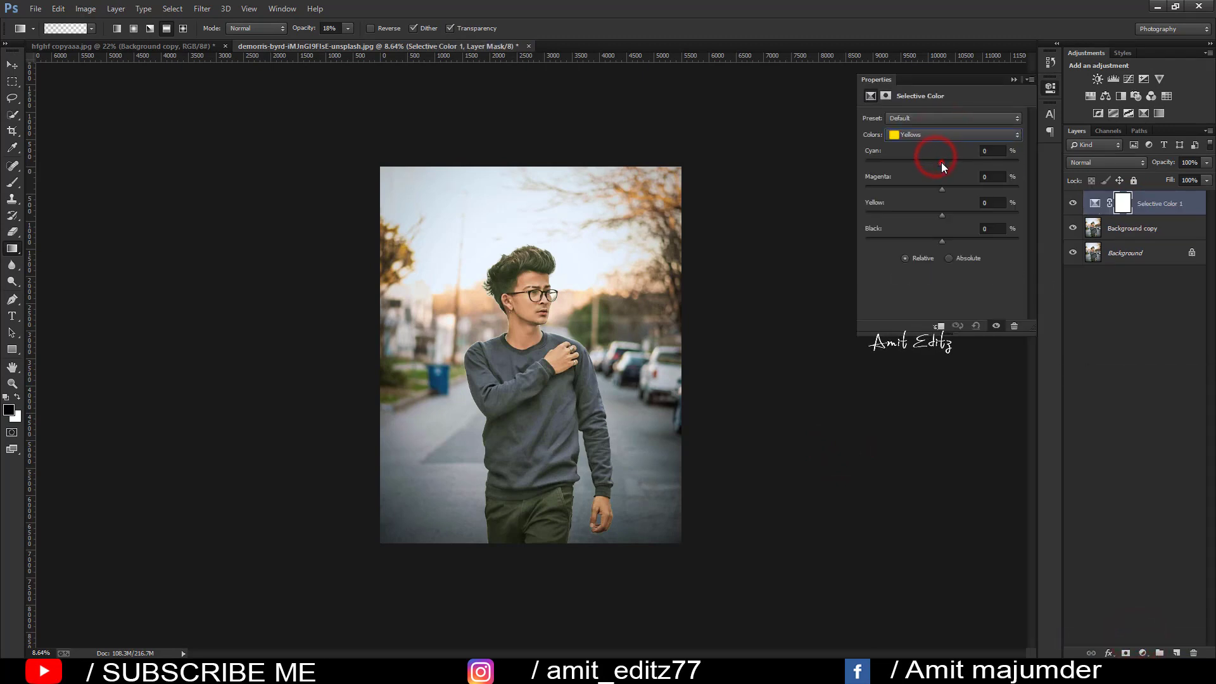
mouse_move(941, 162)
mouse_down()
mouse_move(922, 162)
mouse_move(941, 185)
mouse_move(910, 189)
mouse_up()
drag(940, 240, 968, 238)
- In the Blacks range, set Black to -7 and raise Yellow and Magenta
click(935, 136)
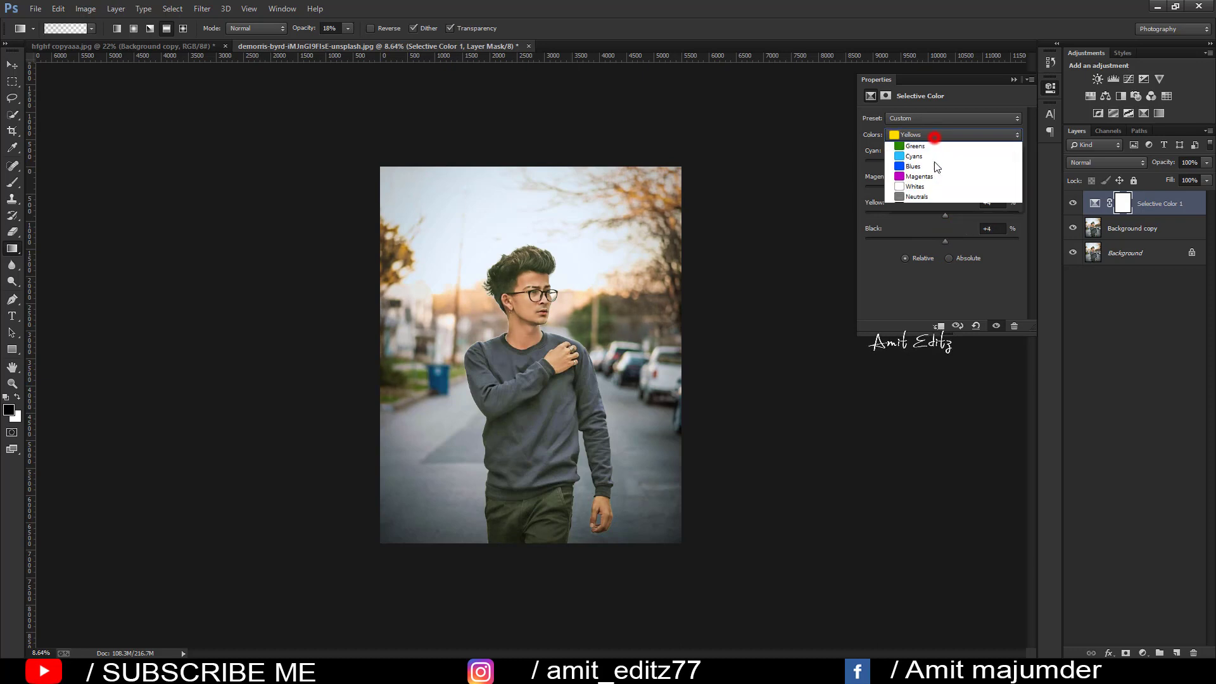
click(933, 230)
mouse_move(941, 238)
mouse_down()
mouse_move(956, 241)
mouse_move(939, 243)
mouse_move(932, 214)
mouse_up()
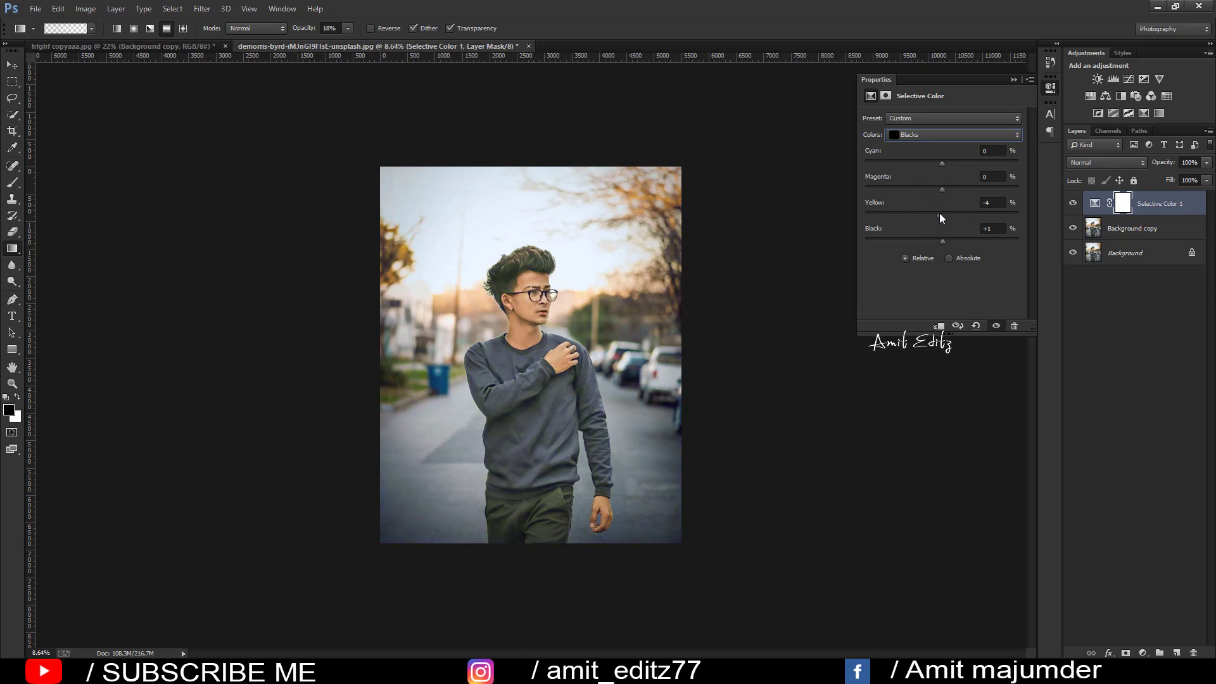
mouse_move(940, 216)
mouse_down()
mouse_move(948, 188)
mouse_move(937, 163)
mouse_up()
- Tune the Neutrals to Cyan 0, Magenta -1, Yellow -1, Black +3
click(940, 136)
click(939, 217)
drag(944, 240, 946, 243)
drag(937, 188, 938, 190)
drag(946, 162, 943, 163)
drag(945, 164, 939, 166)
drag(942, 168, 941, 169)
- Merge Background copy together with the Selective Color 1 layer
click(1017, 76)
shift+click(1125, 230)
right_click(1125, 232)
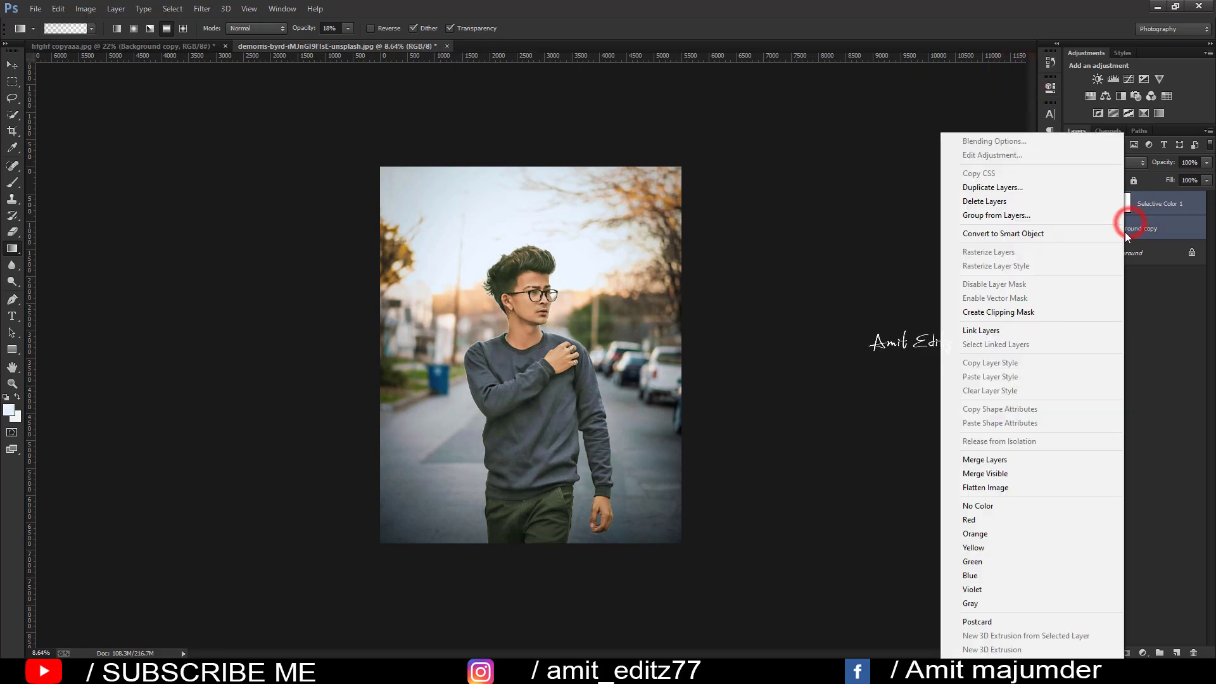
click(1021, 458)
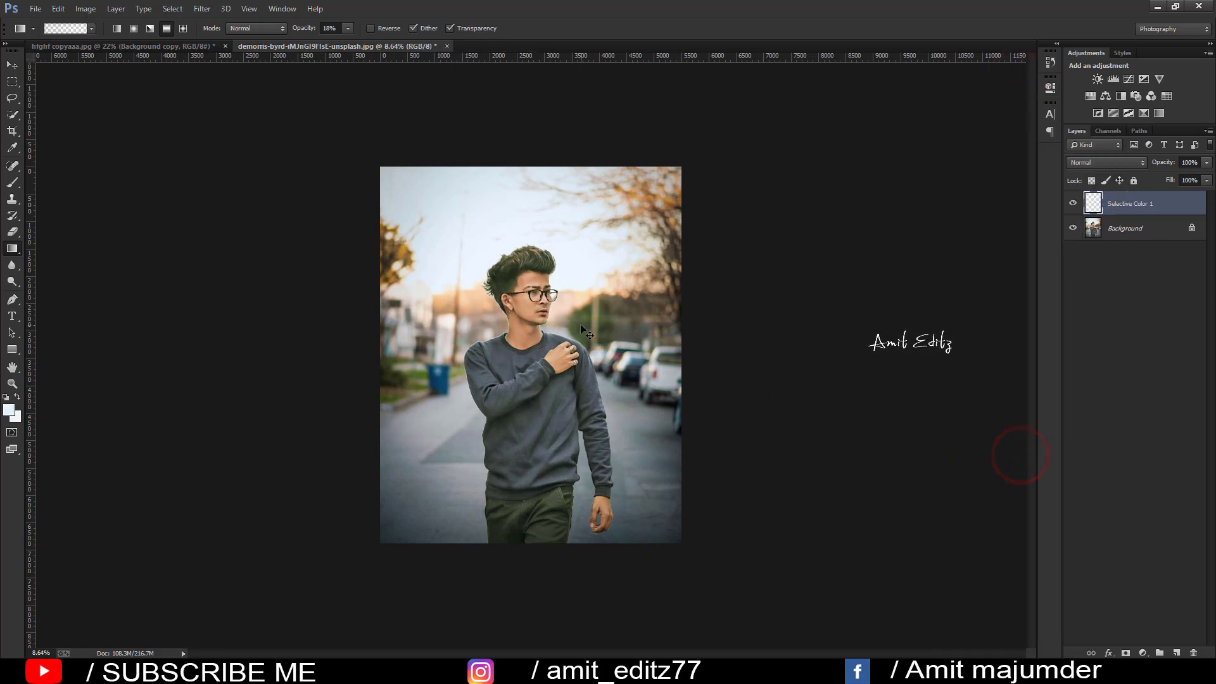
- Add a Color Balance adjustment with Yellow–Blue at -7
click(1143, 652)
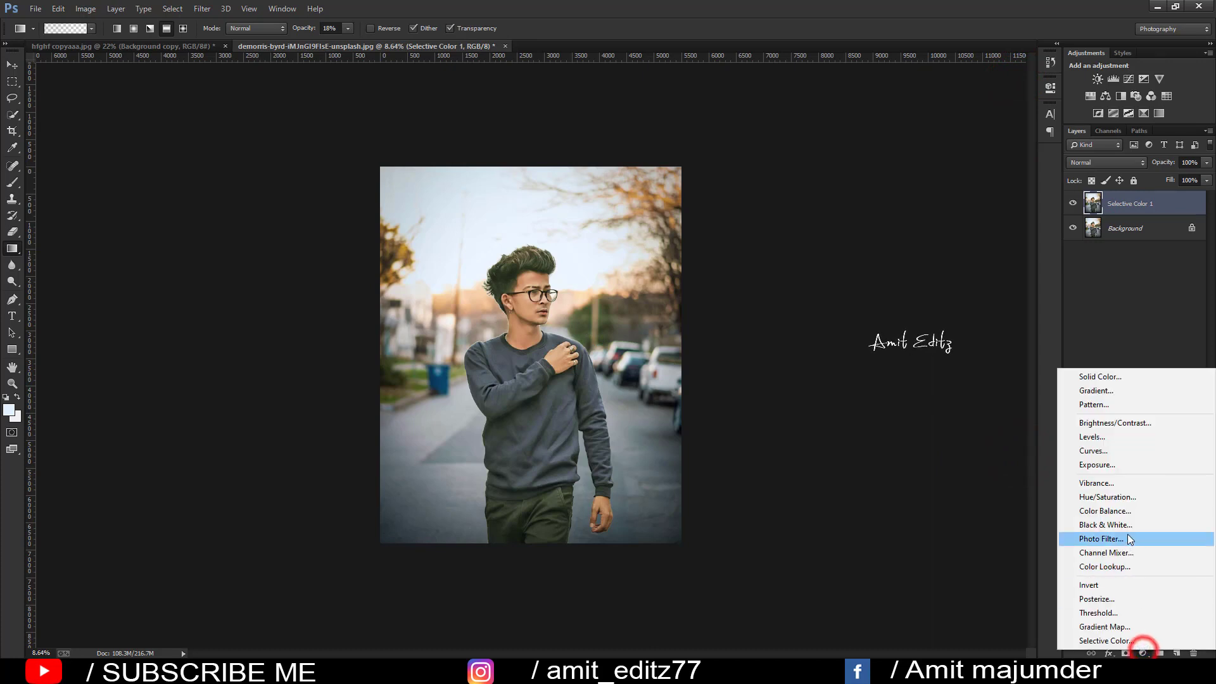
click(1121, 511)
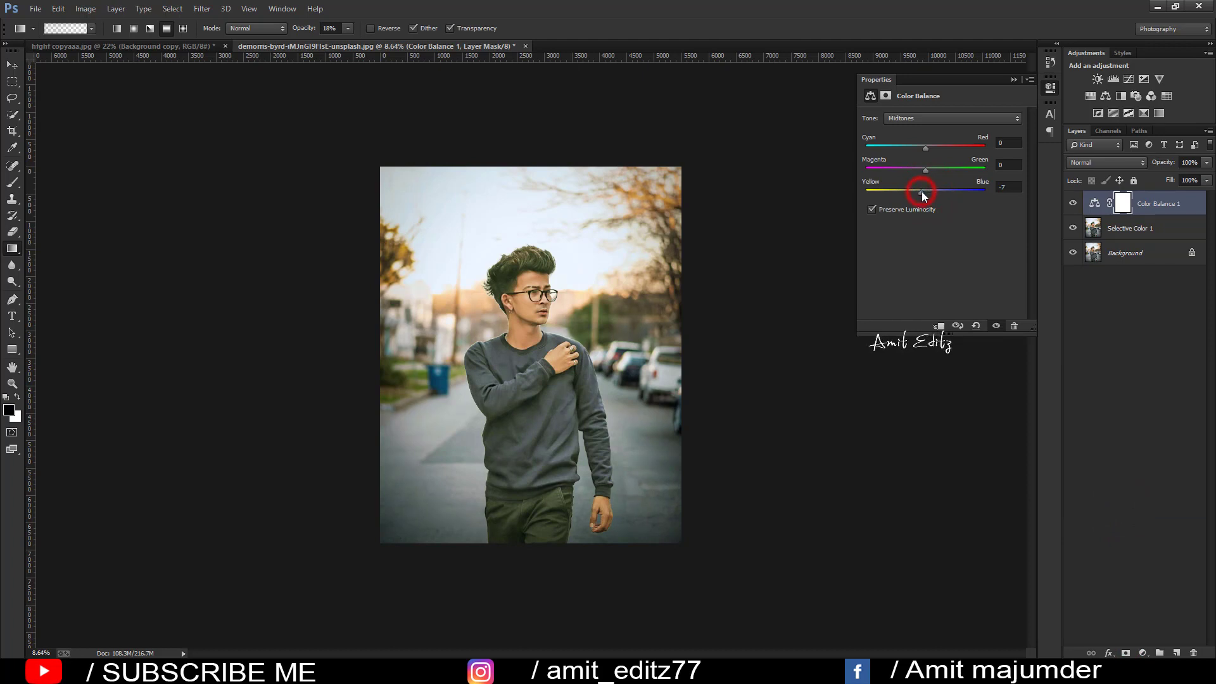
click(1013, 80)
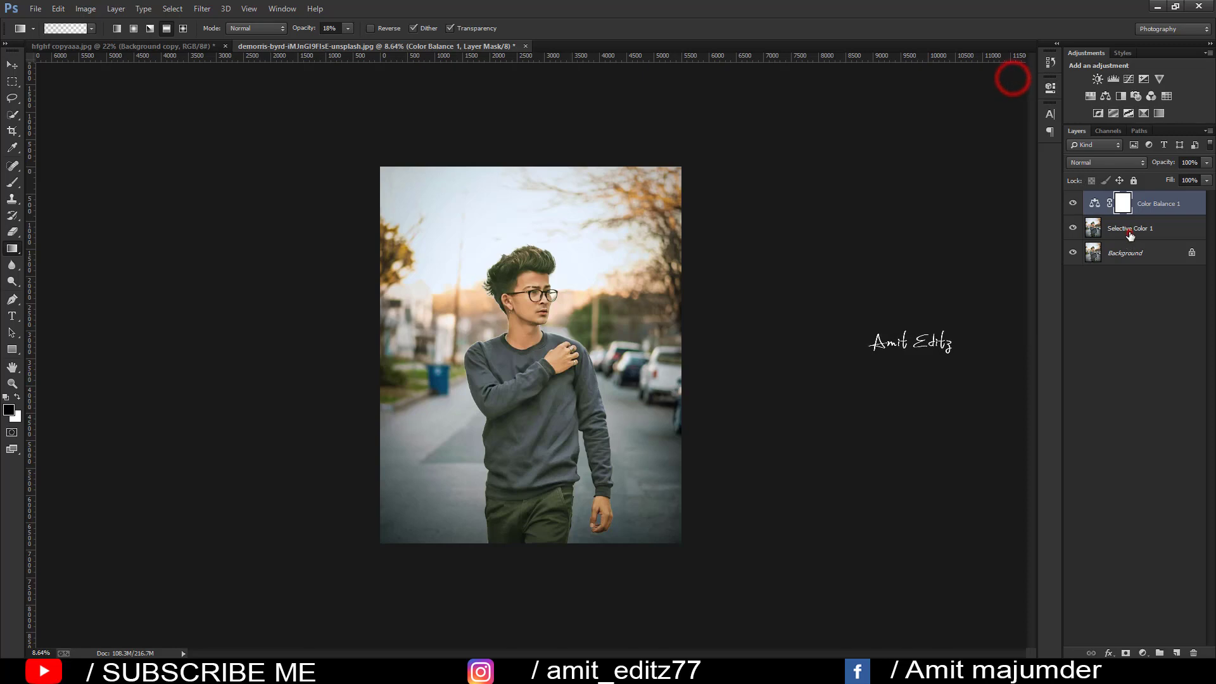
- Merge all layers into one Background and duplicate it as Background copy
shift+click(1128, 235)
shift+click(1126, 252)
right_click(1129, 253)
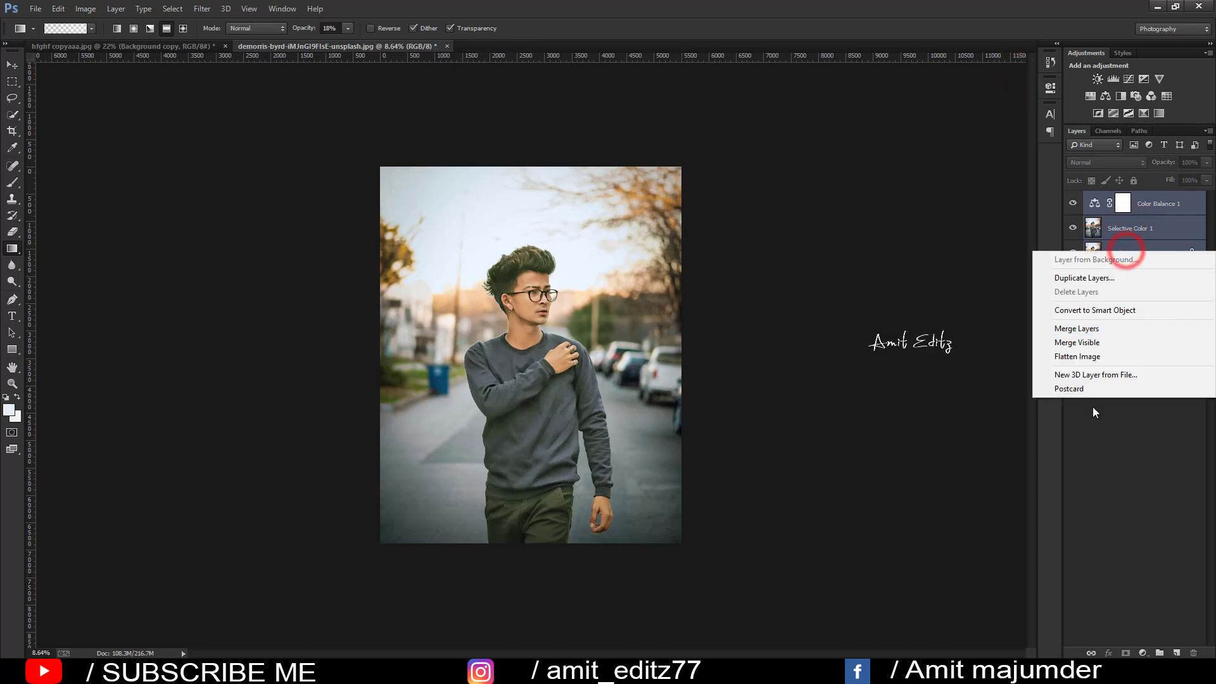
click(1097, 329)
drag(1128, 204, 1176, 648)
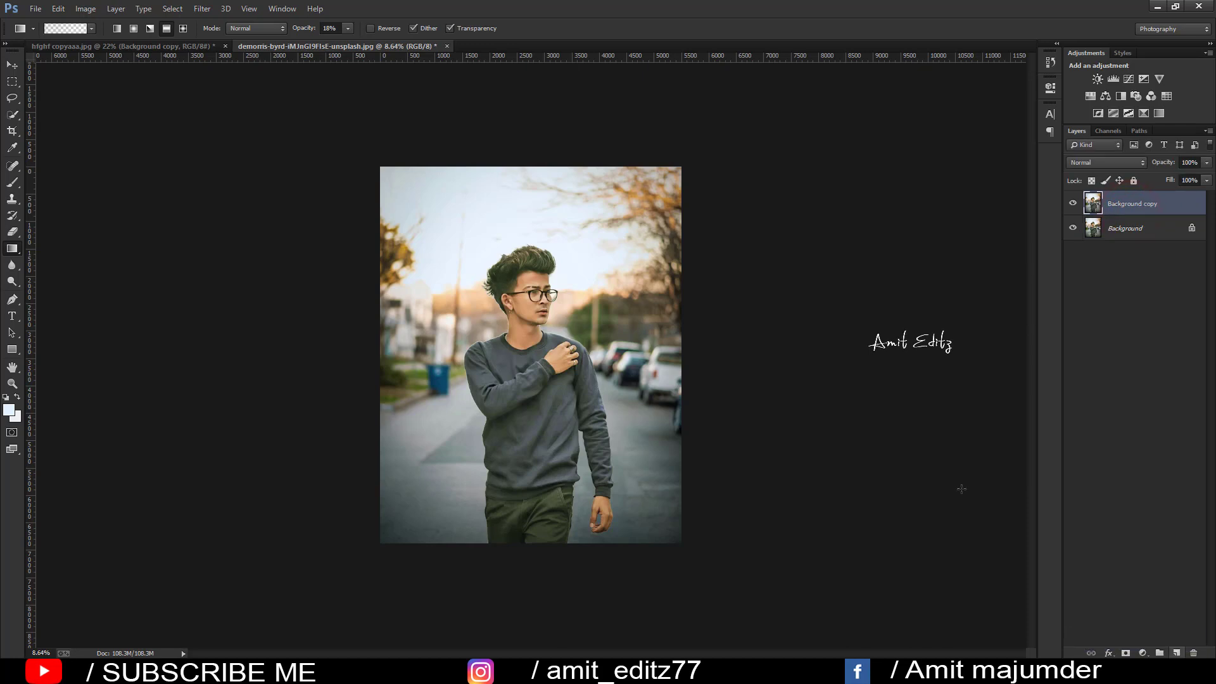
- Apply Unsharp Mask to Background copy at Amount 102%, Radius 1.0 px, Threshold 0
click(200, 9)
mouse_move(214, 233)
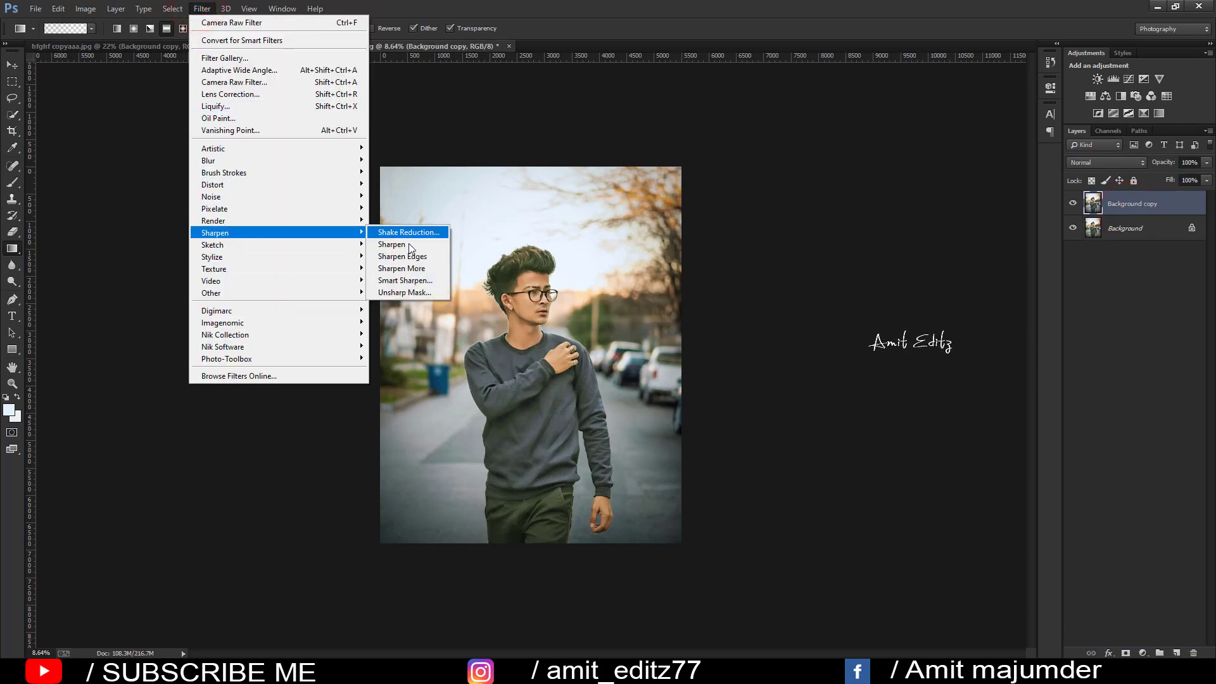
click(404, 292)
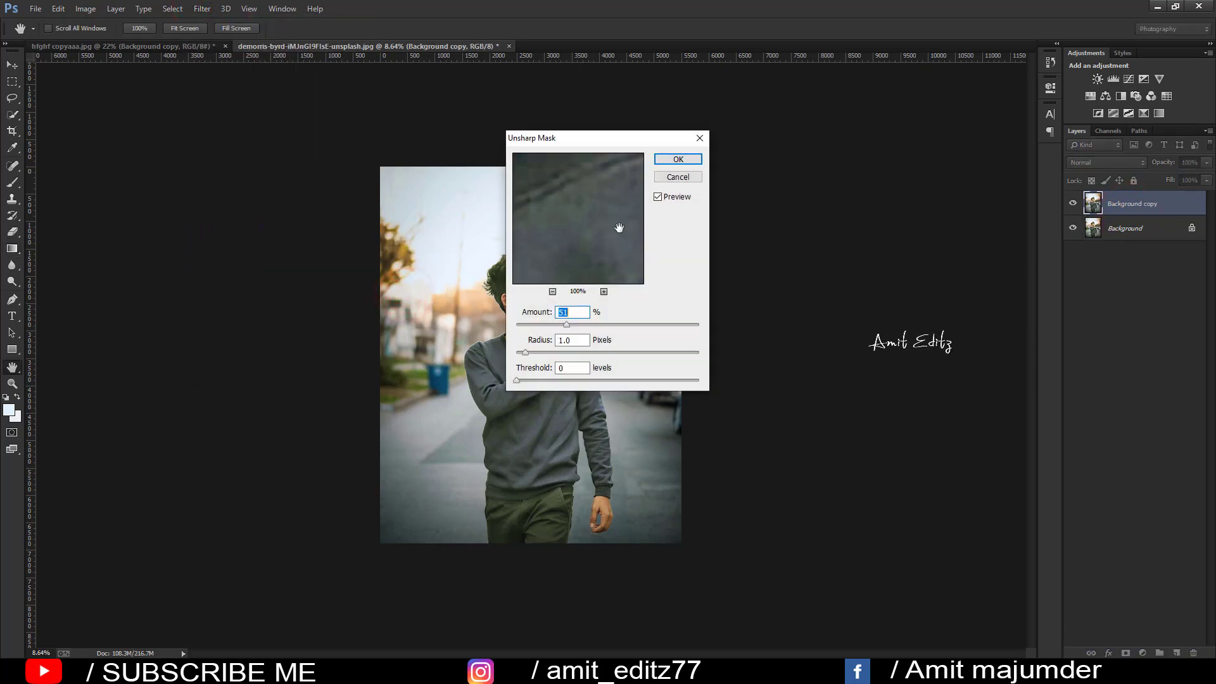
click(583, 217)
drag(567, 324, 576, 324)
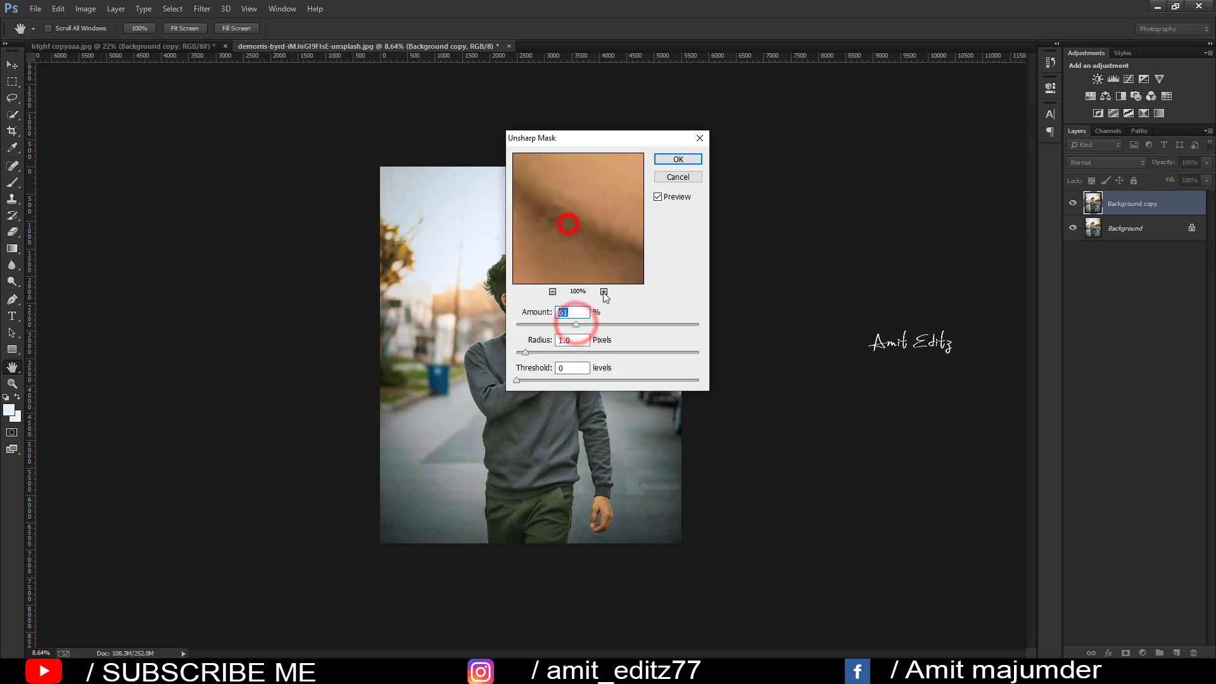
drag(557, 219, 552, 253)
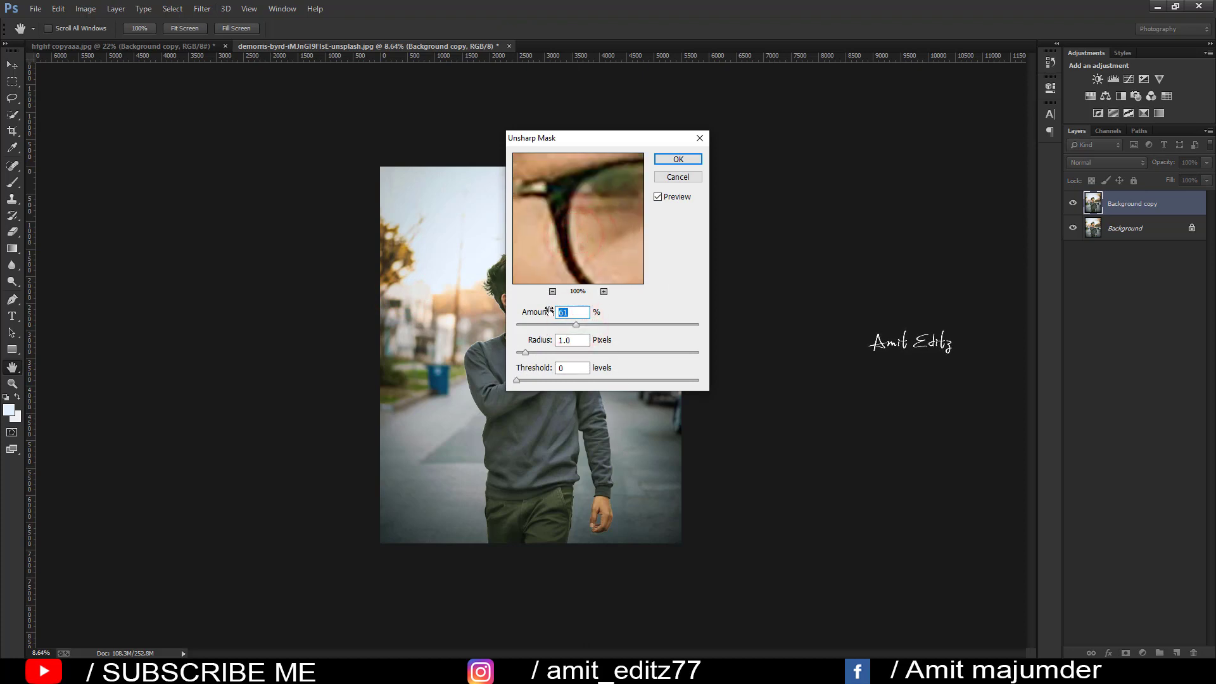
click(552, 291)
click(575, 221)
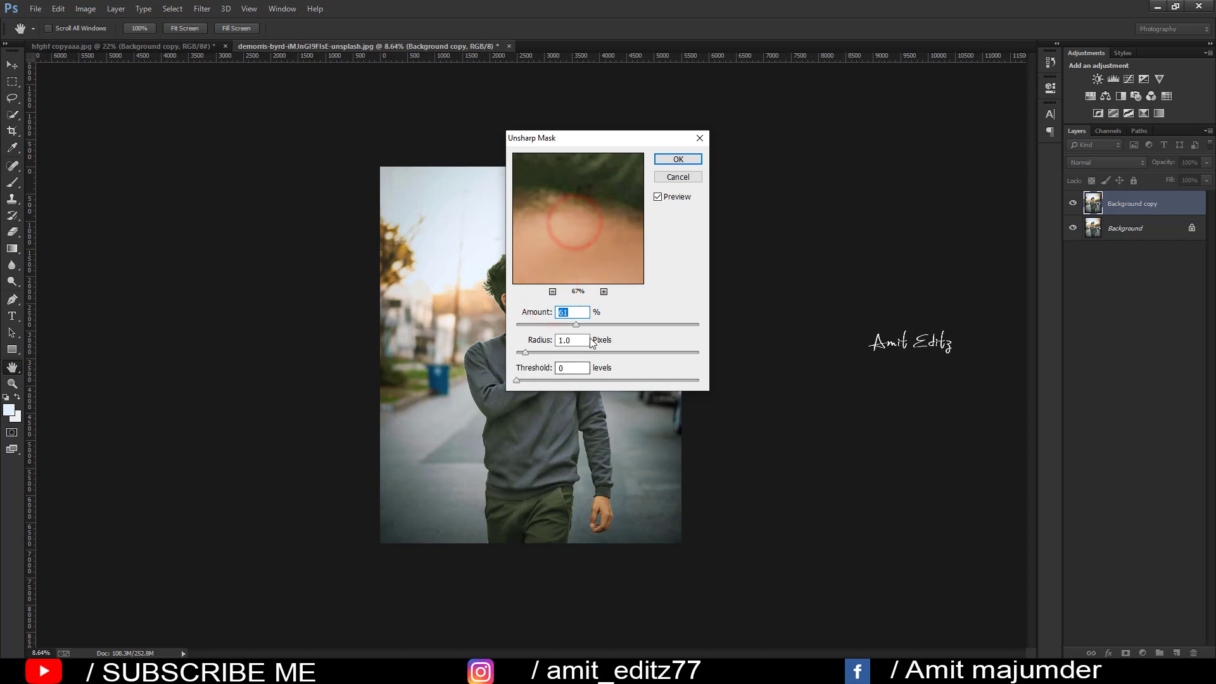
drag(594, 267, 596, 203)
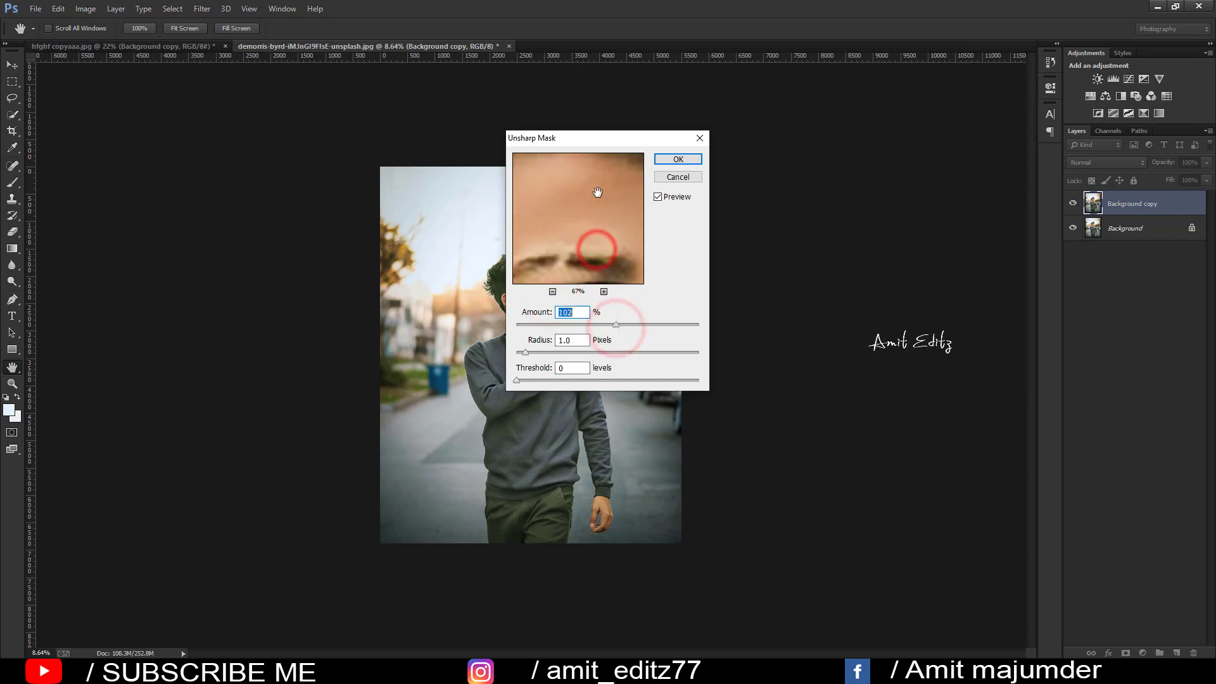
click(677, 160)
- Switch to the Blur tool with a 248 px brush
key(g)
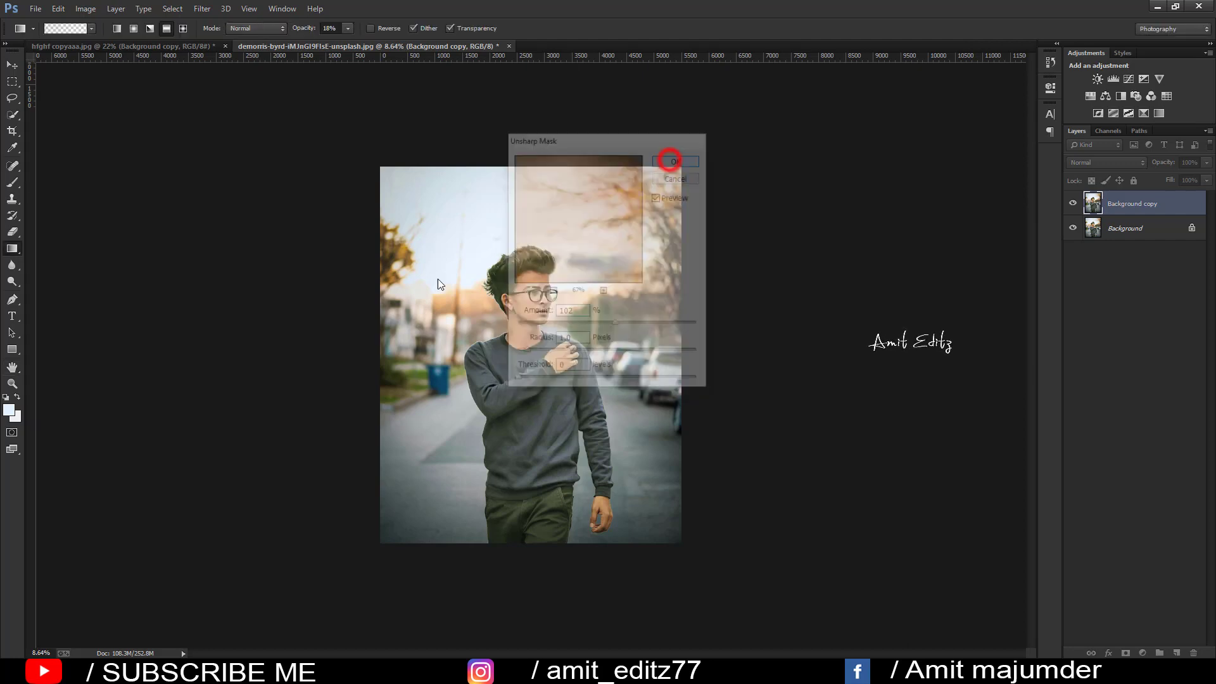
scroll(515, 321, up, 1)
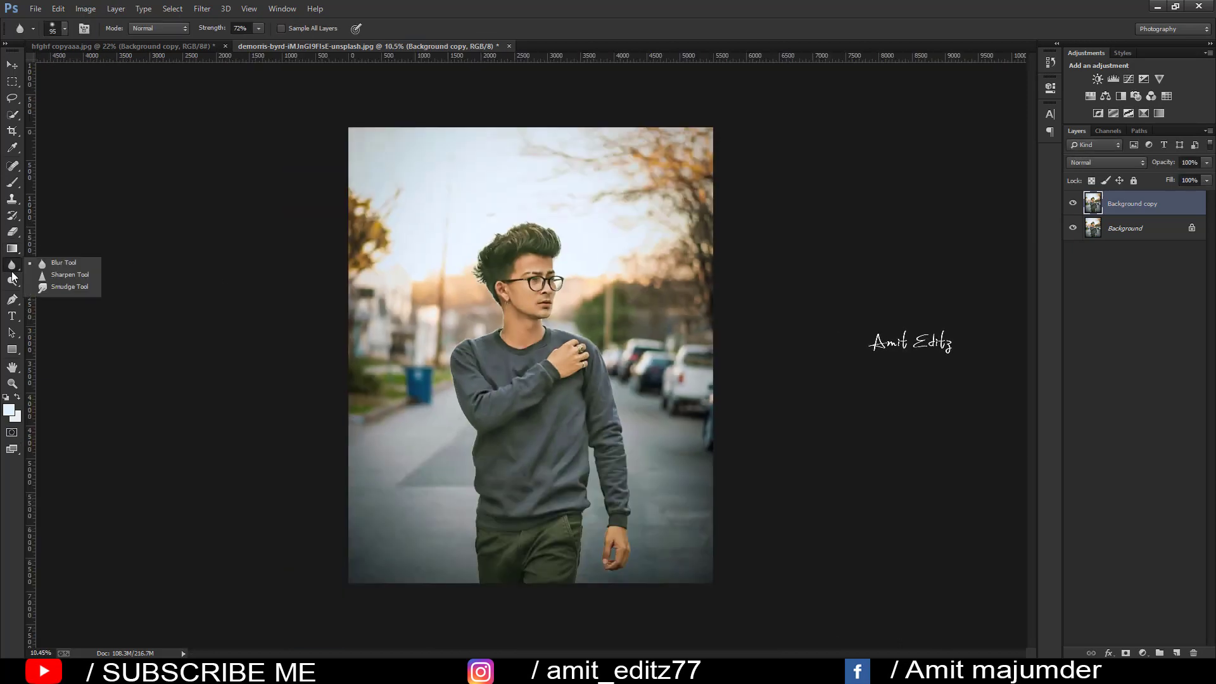
drag(11, 265, 44, 264)
drag(493, 512, 503, 511)
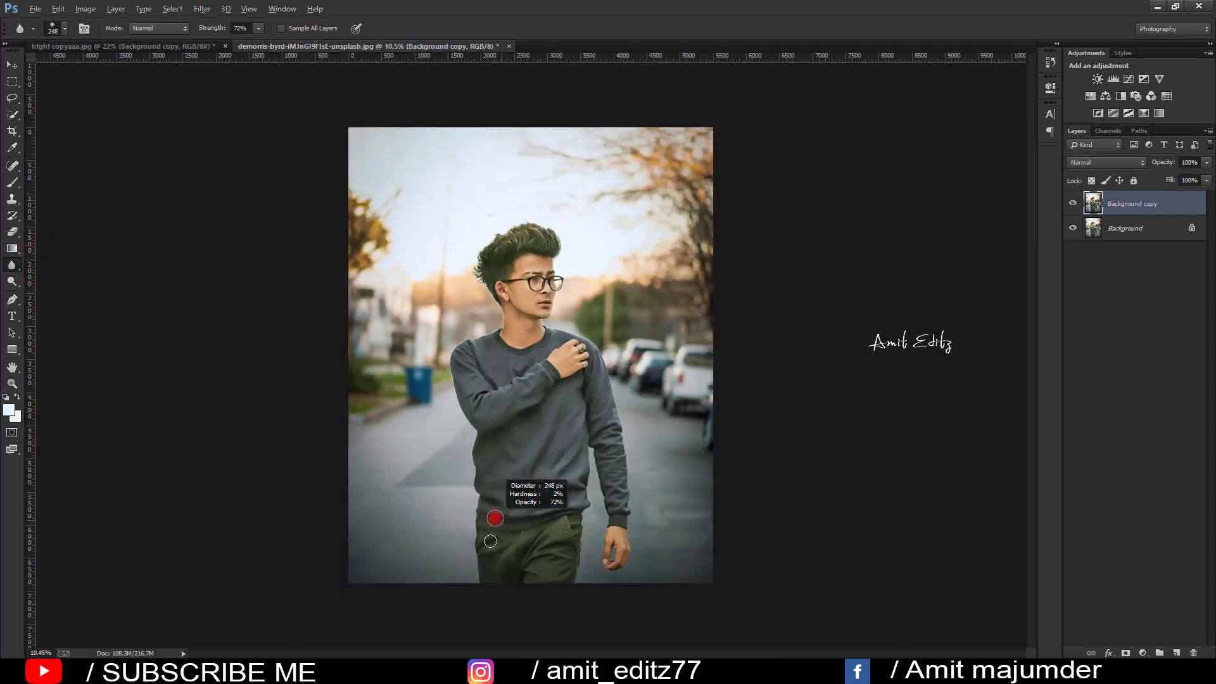
click(474, 575)
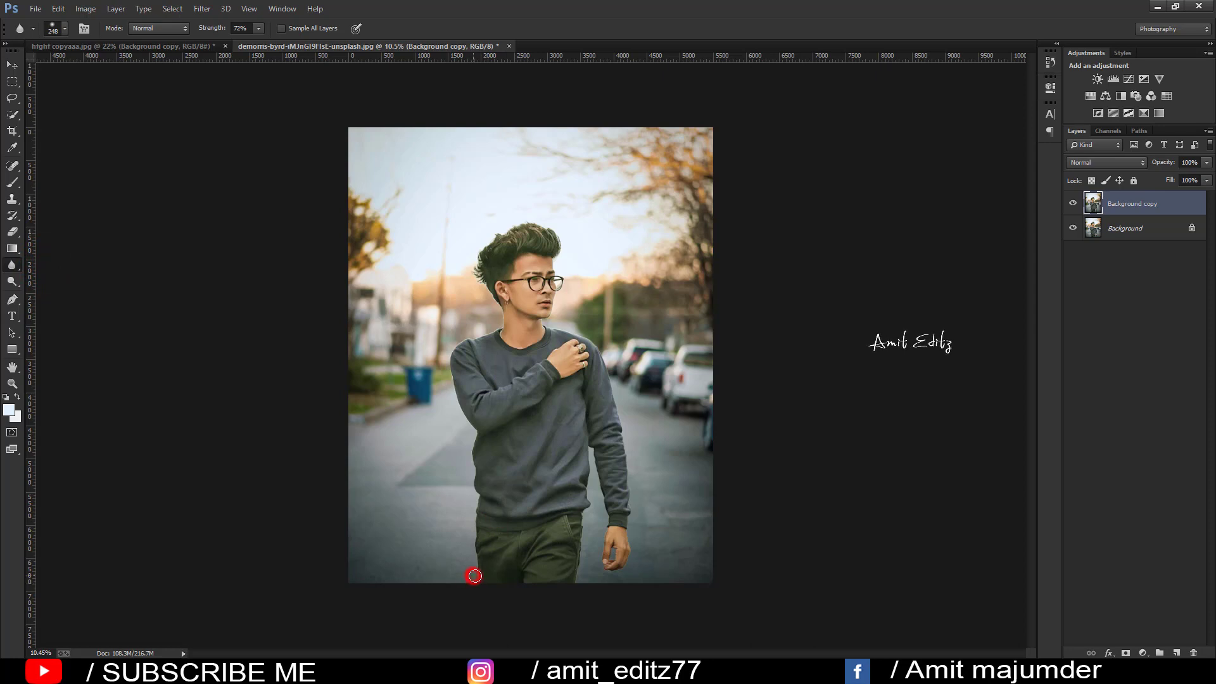
- Blur the sweater's left edge, the shoulder, the hair and the edge beside the glasses
click(474, 490)
click(472, 428)
click(466, 336)
click(564, 251)
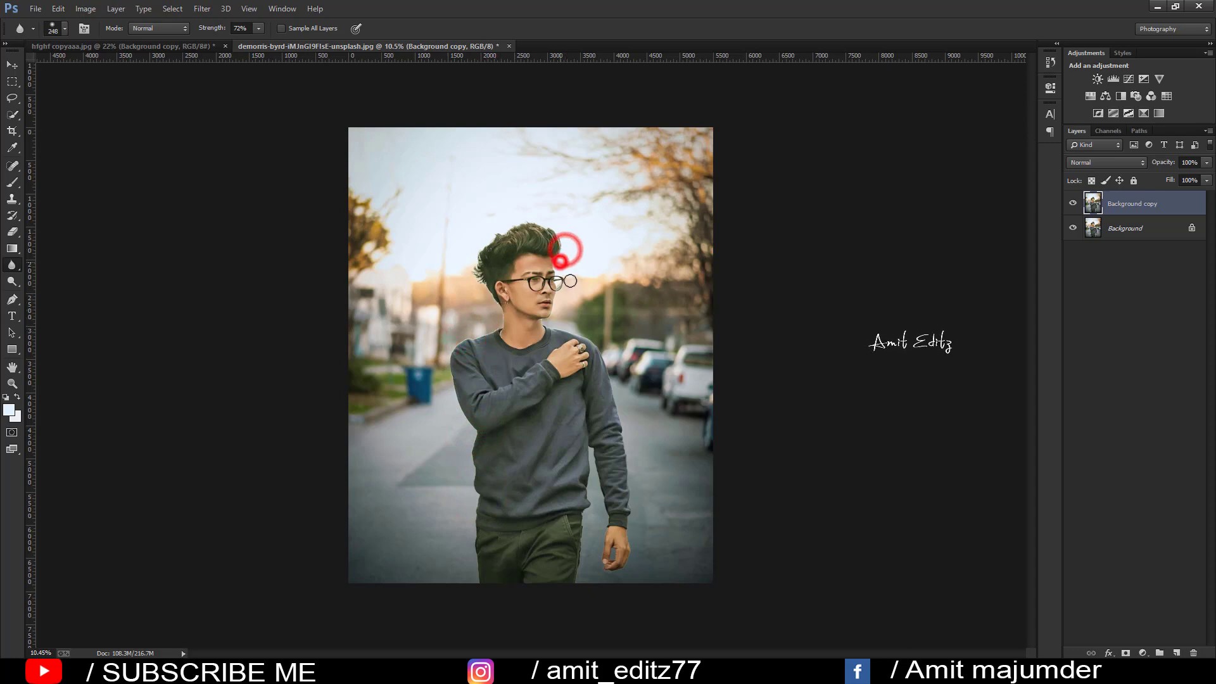
click(561, 300)
- Blur the edges along the right shoulder, right arm and hand
click(581, 338)
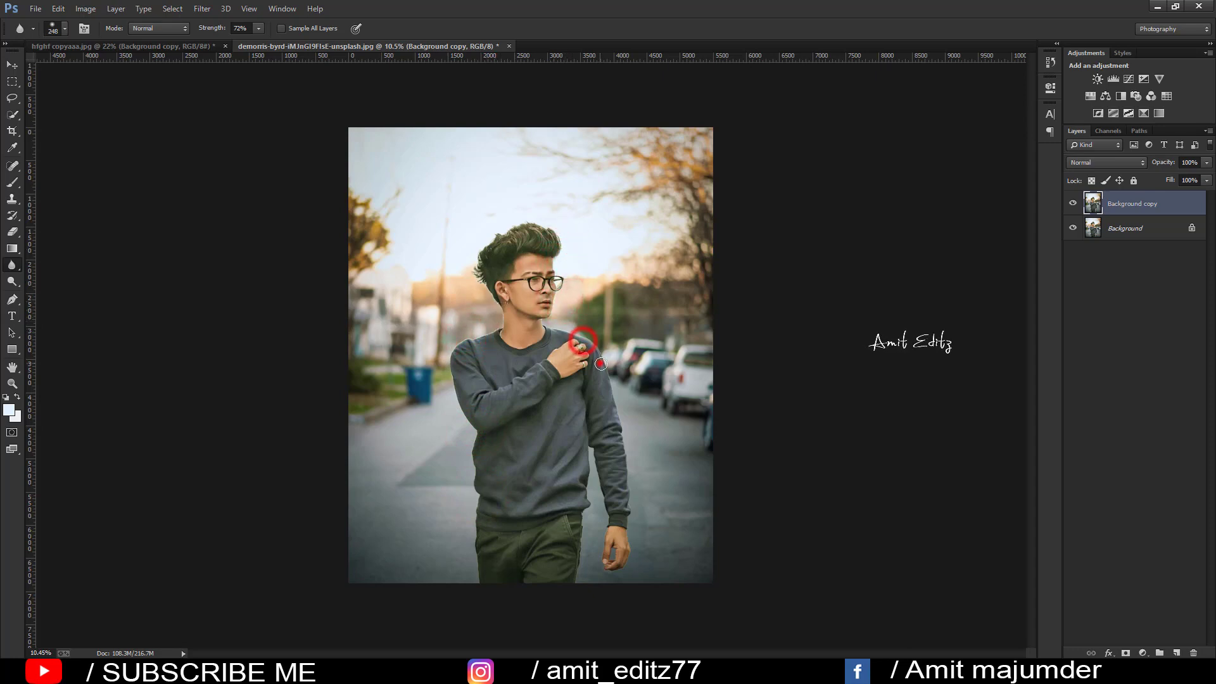
click(599, 363)
click(622, 414)
click(630, 467)
click(602, 557)
click(598, 484)
click(576, 546)
scroll(575, 562, down, 1)
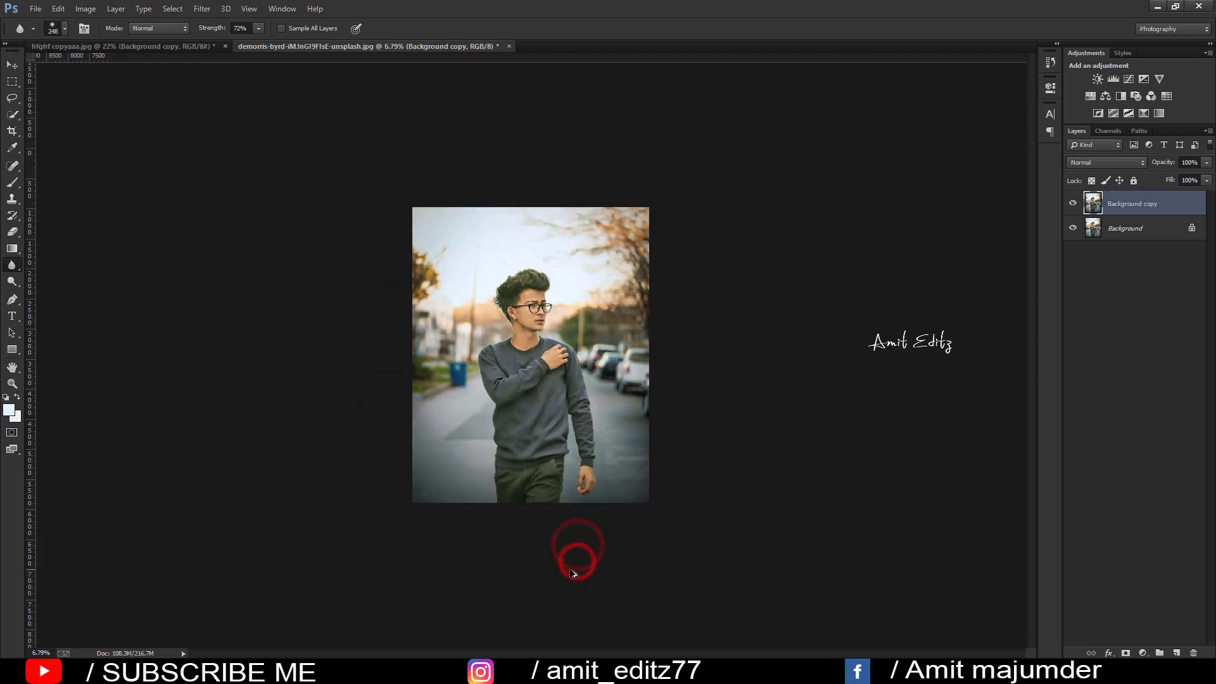
- Stamp a white V logo watermark right of the man using a 387 px logo brush at 100% opacity
click(19, 184)
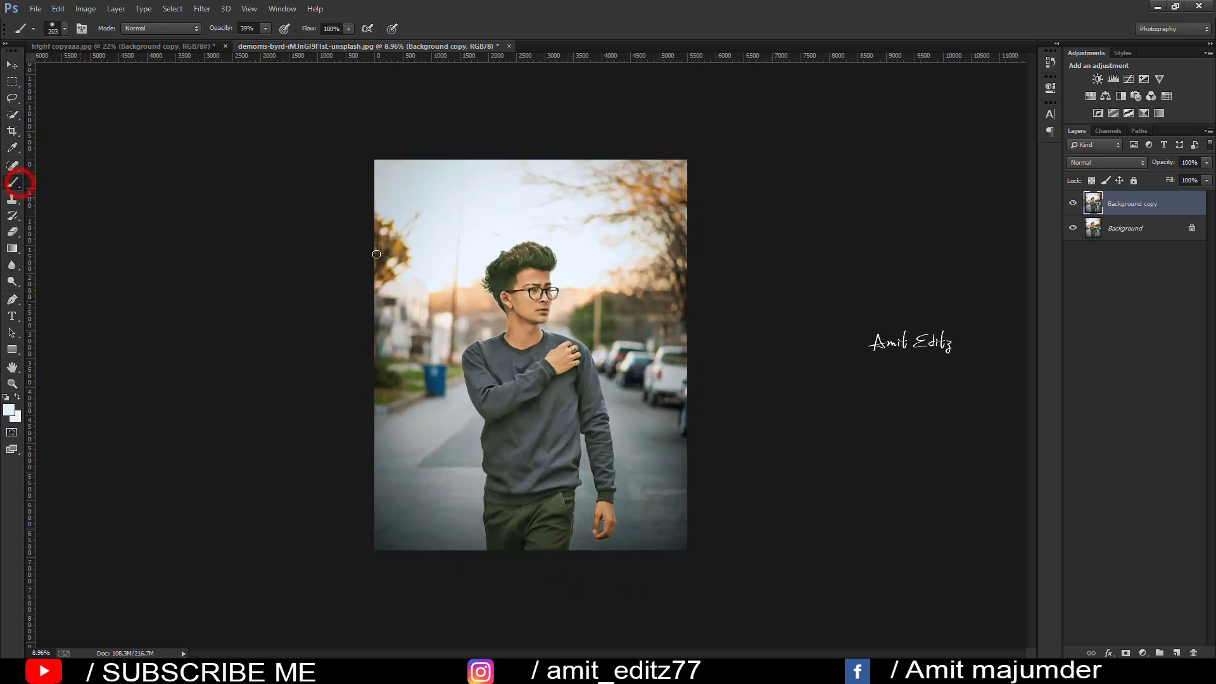
right_click(451, 272)
click(594, 501)
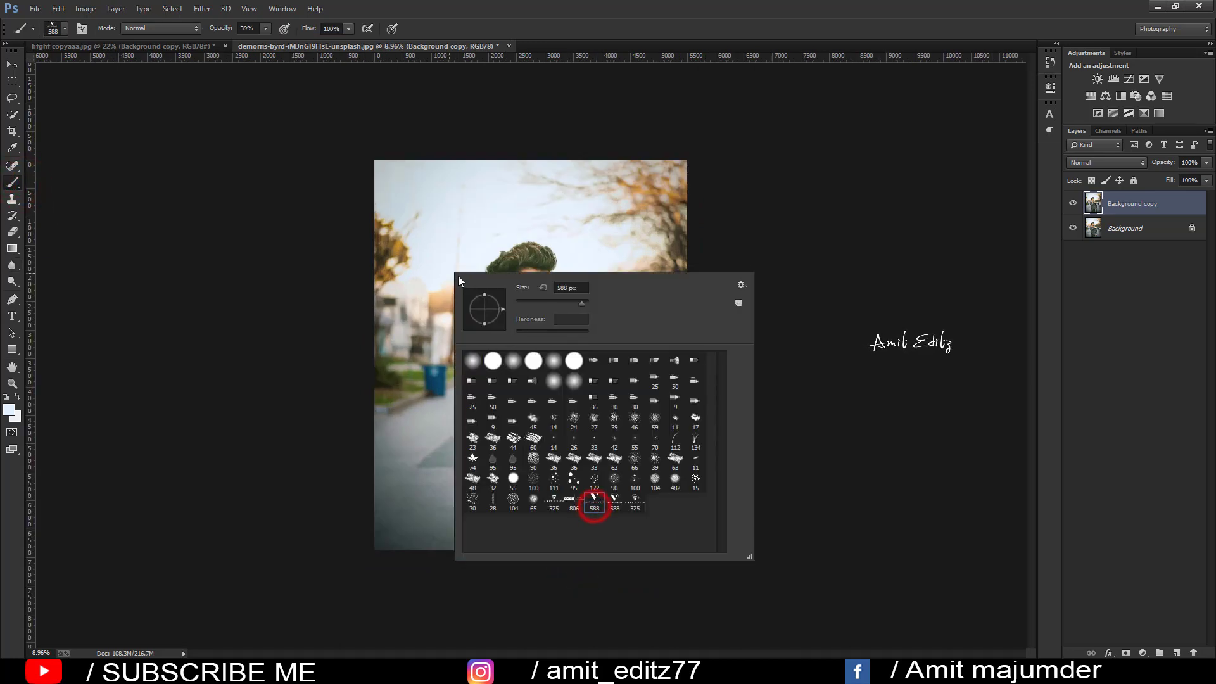
alt+right_click(422, 367)
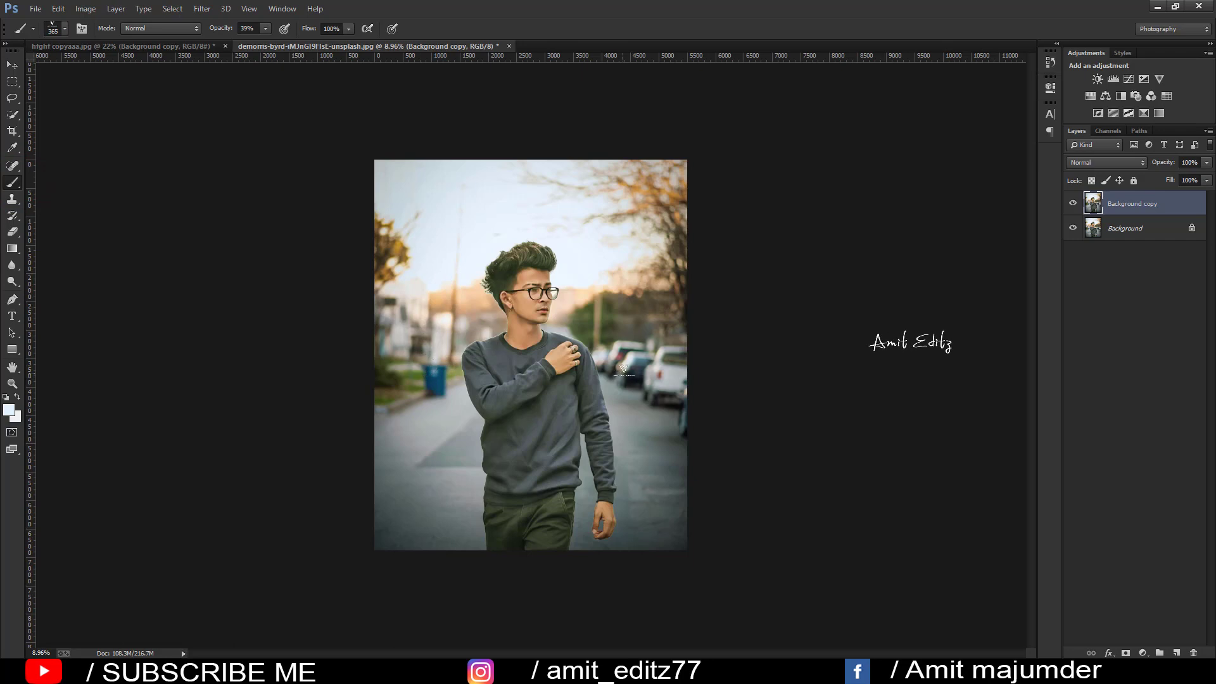
alt+right_click(660, 328)
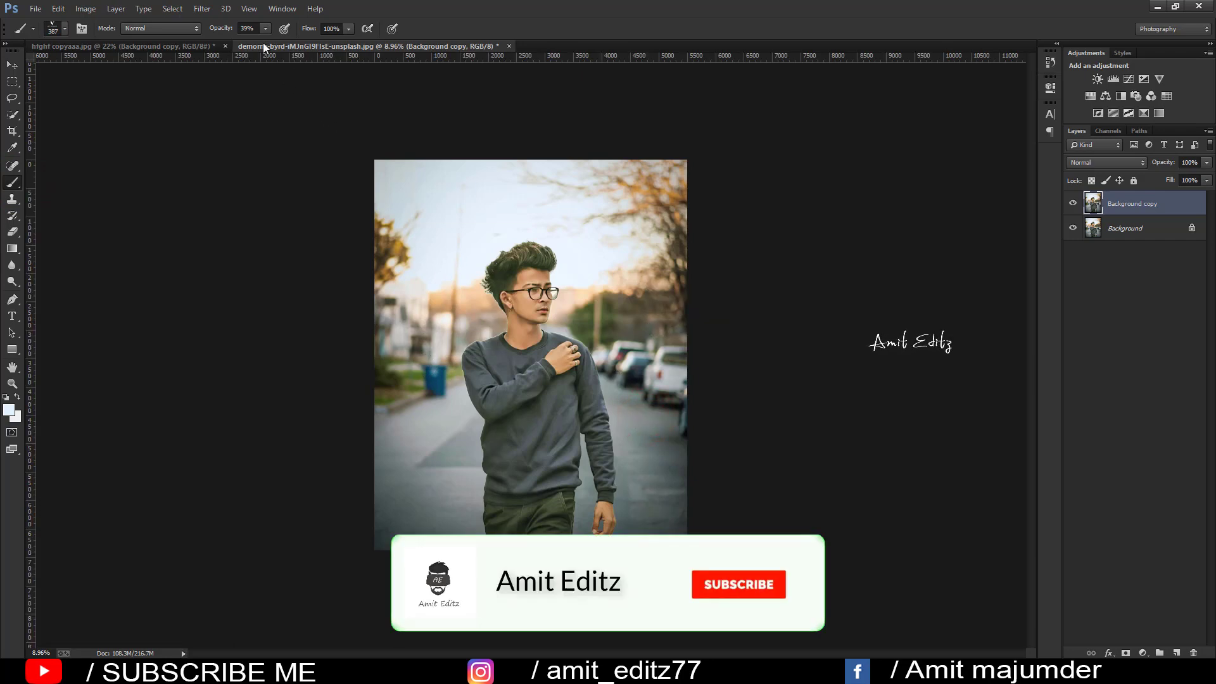
click(247, 31)
text(100)
click(649, 420)
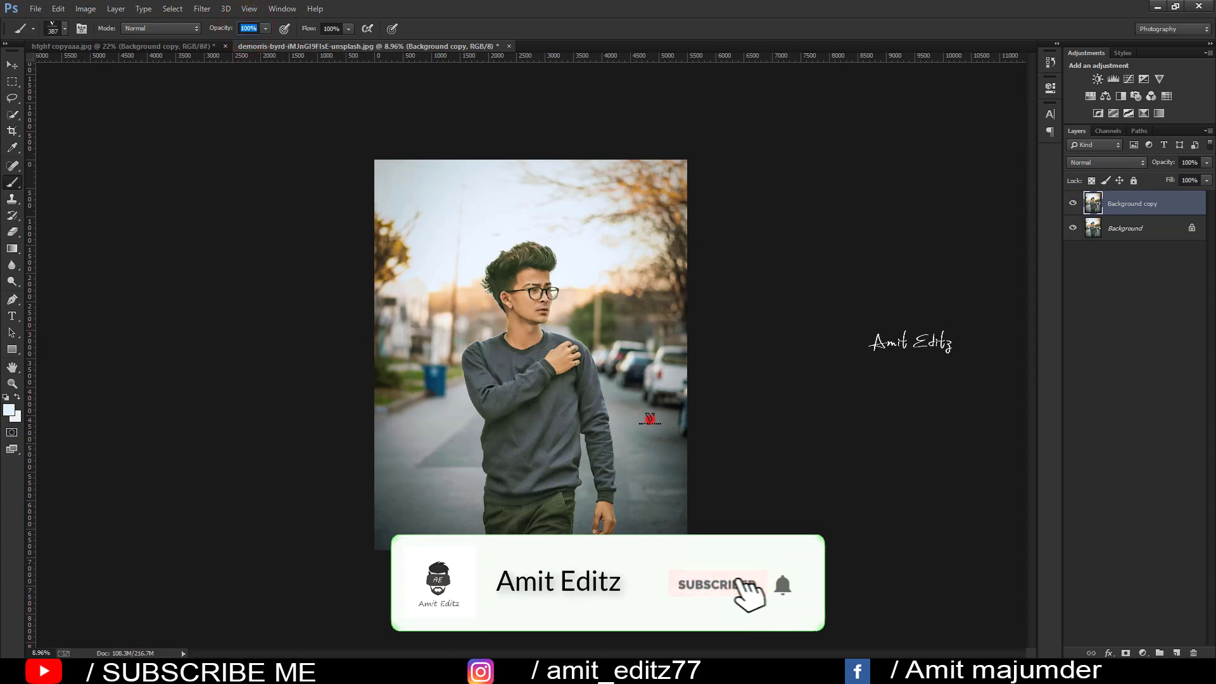
- Return the brush preset to the soft round brush
right_click(493, 373)
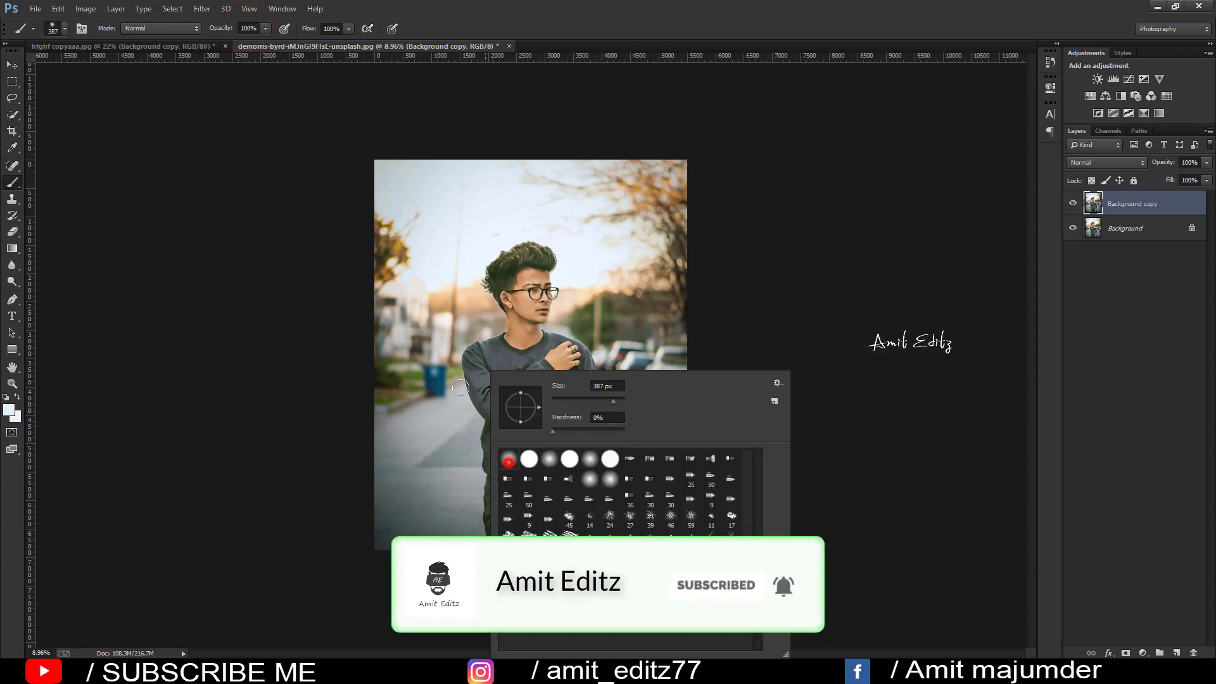
click(509, 458)
click(12, 64)
- Merge both layers into a single Background layer
key(ctrl+plus)
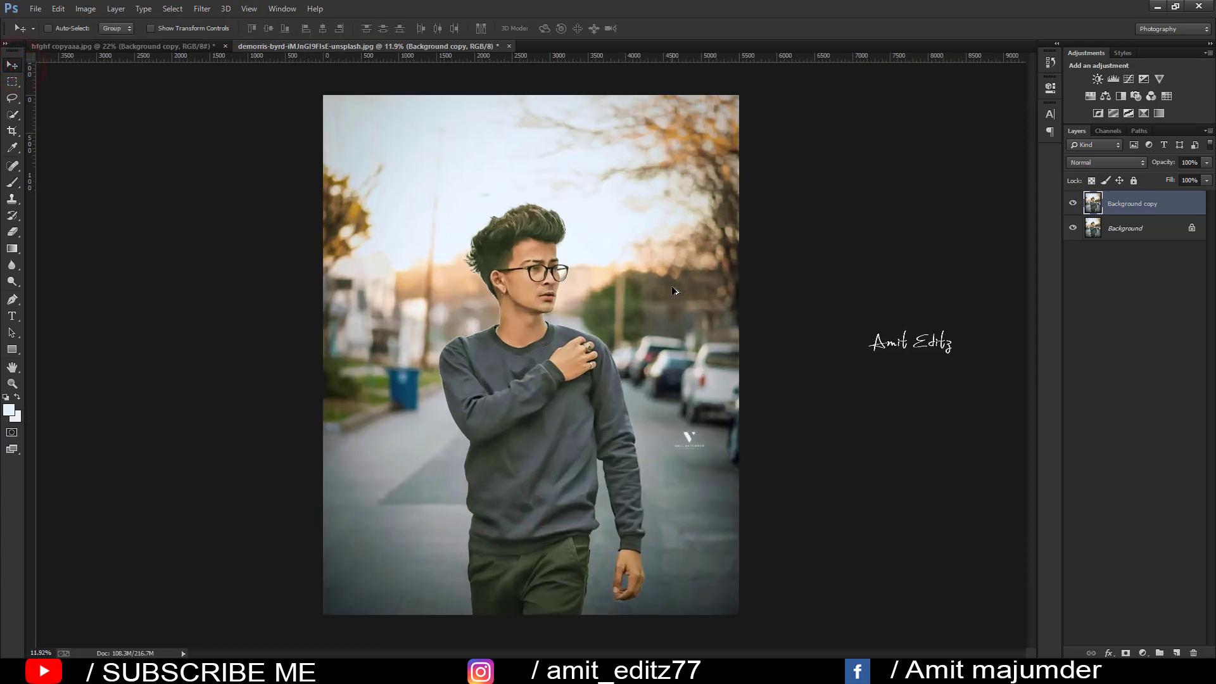
shift+click(1114, 229)
right_click(1113, 223)
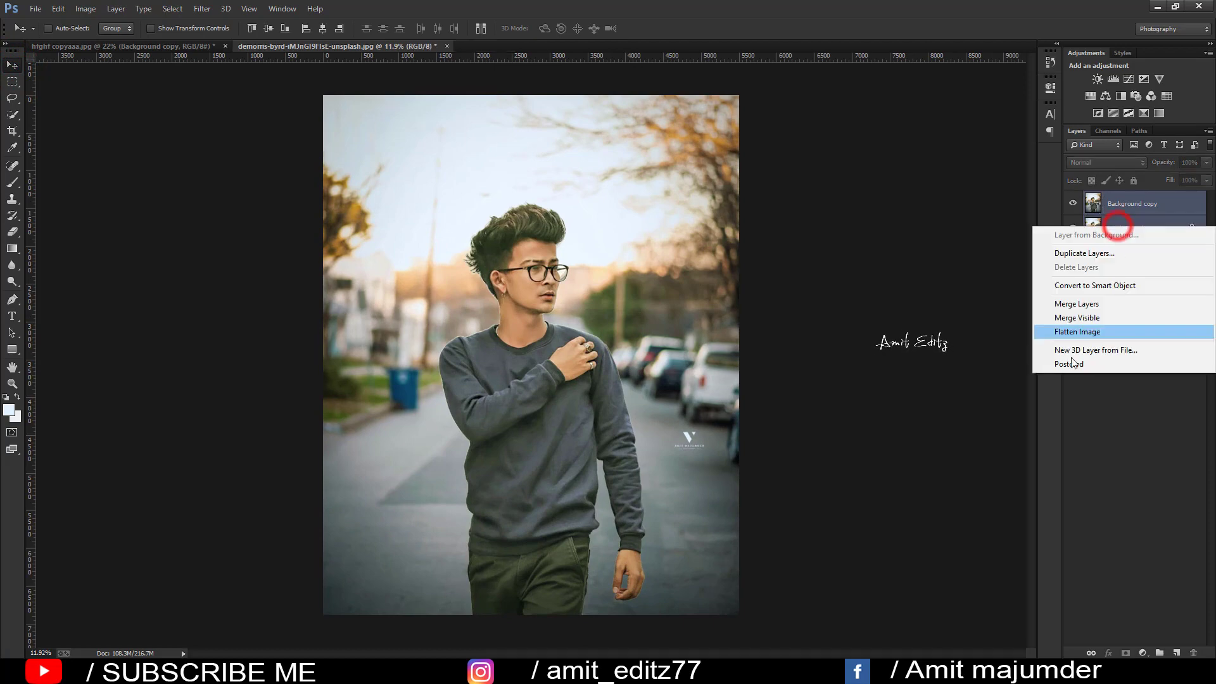
click(1077, 303)
key(ctrl+plus)
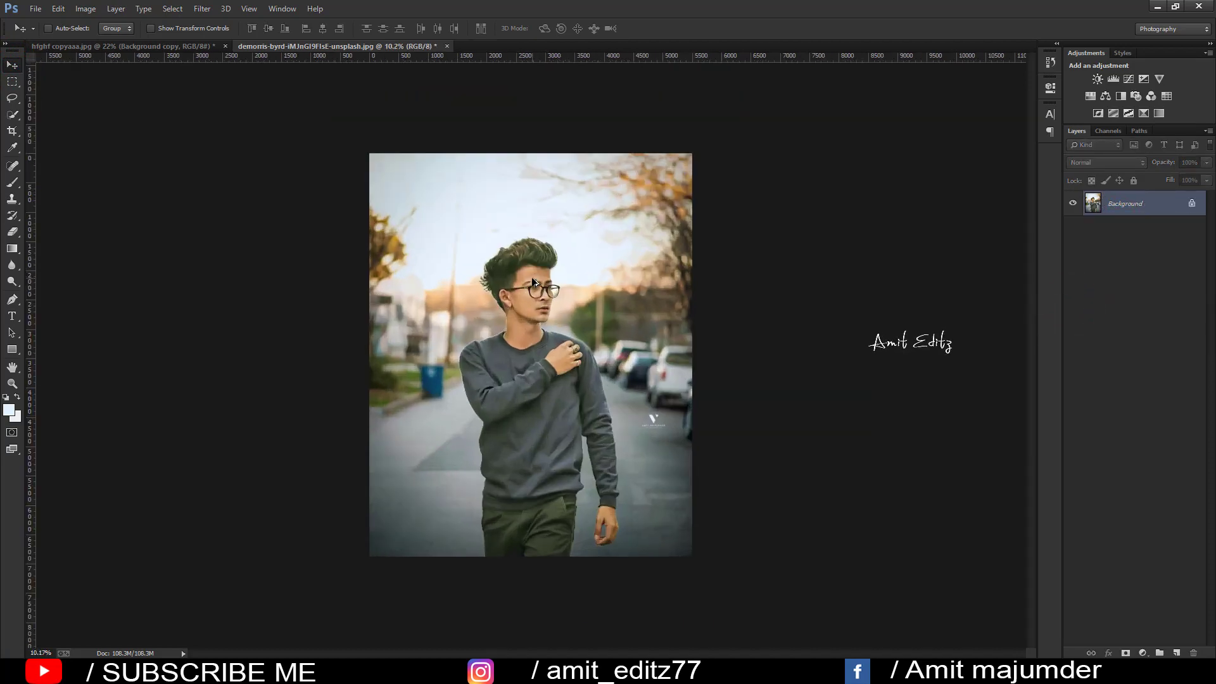
- Select the Dodge tool (Midtones, 5% exposure) with a 212 px brush
key(ctrl+plus)
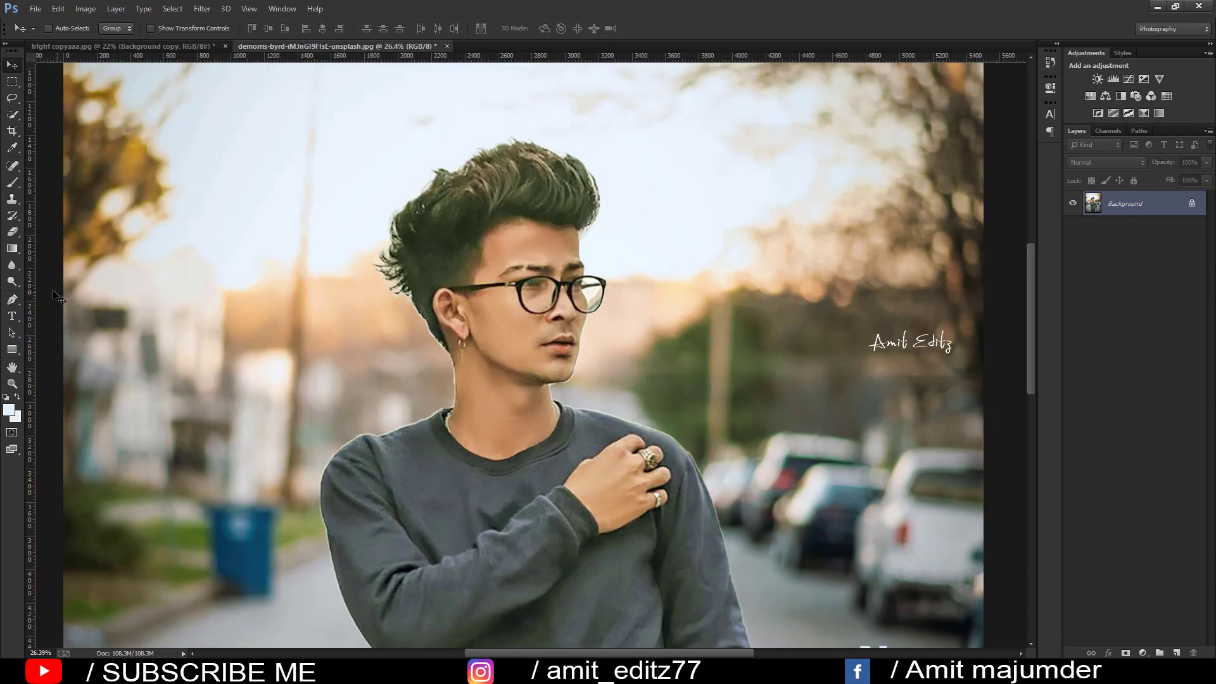
click(12, 281)
scroll(514, 256, up, 2)
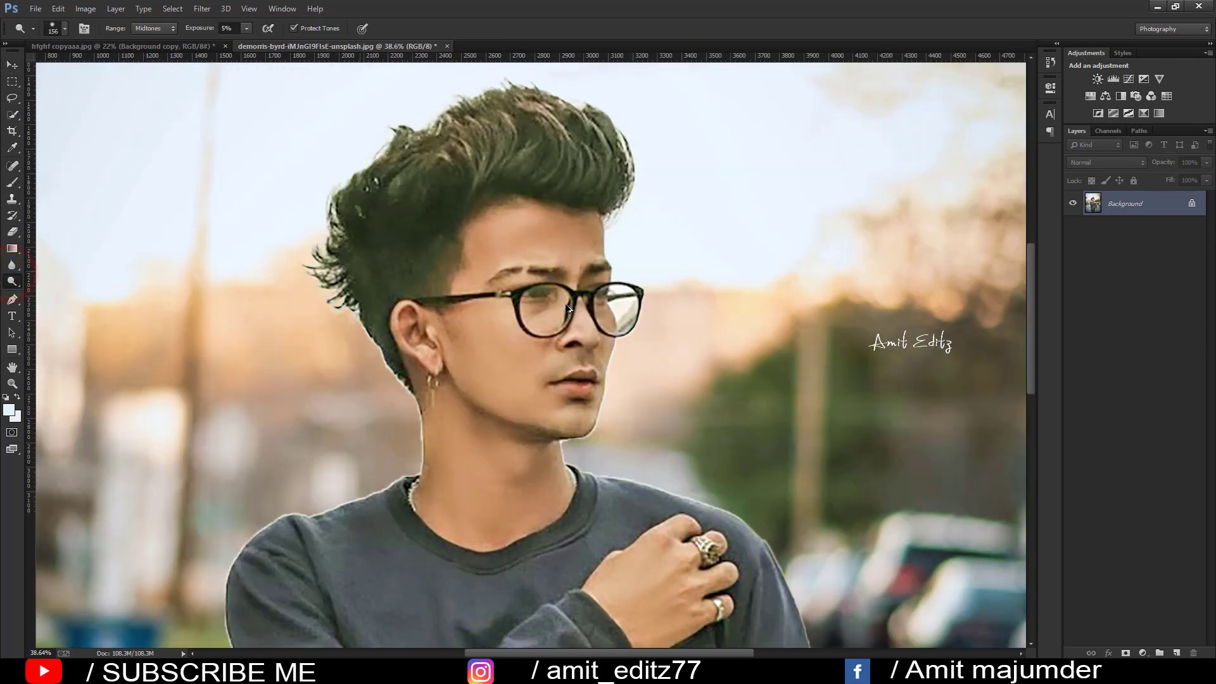
mouse_move(552, 303)
mouse_down()
mouse_move(588, 309)
mouse_move(572, 341)
mouse_up()
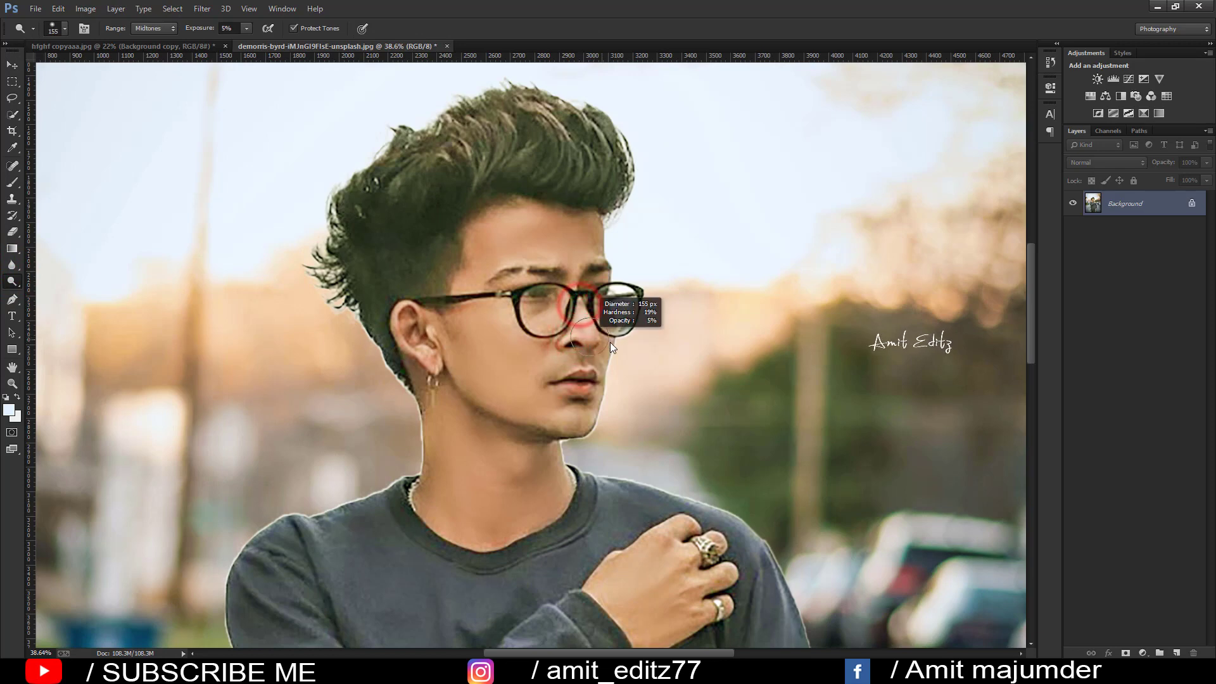
drag(571, 341, 610, 342)
- Dodge the man's forehead, cheek, chin, neck, hair and side of the face
drag(549, 250, 536, 229)
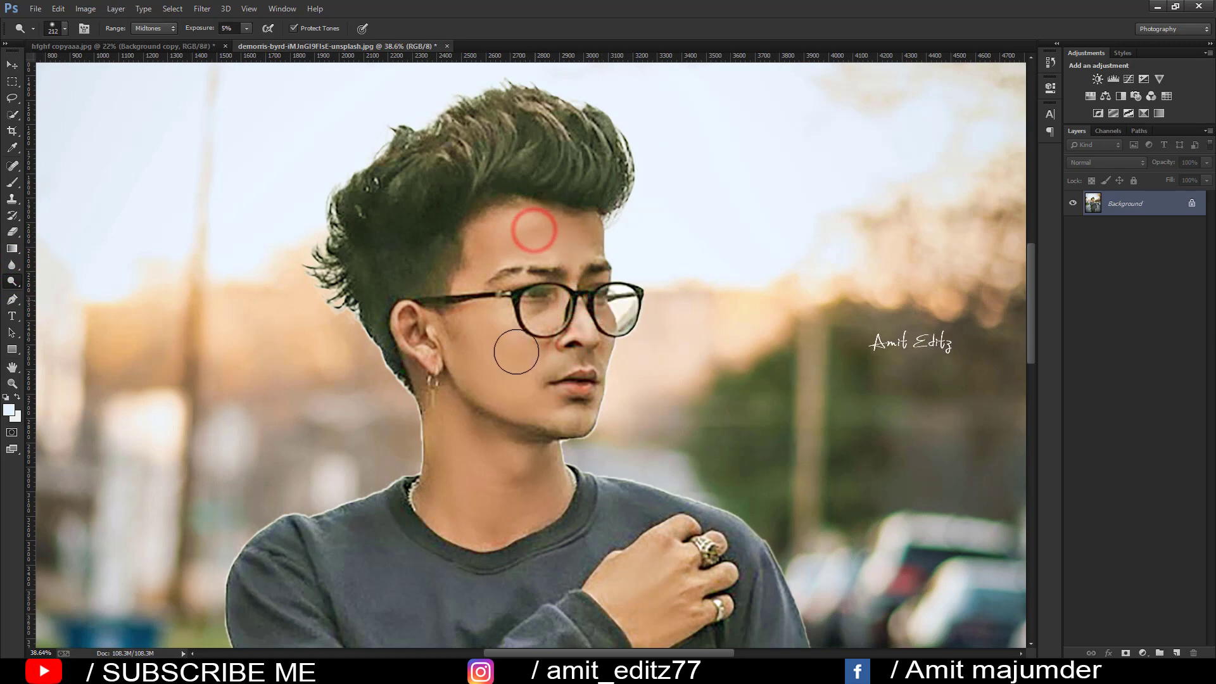
drag(512, 364, 516, 340)
click(579, 411)
click(511, 469)
click(467, 440)
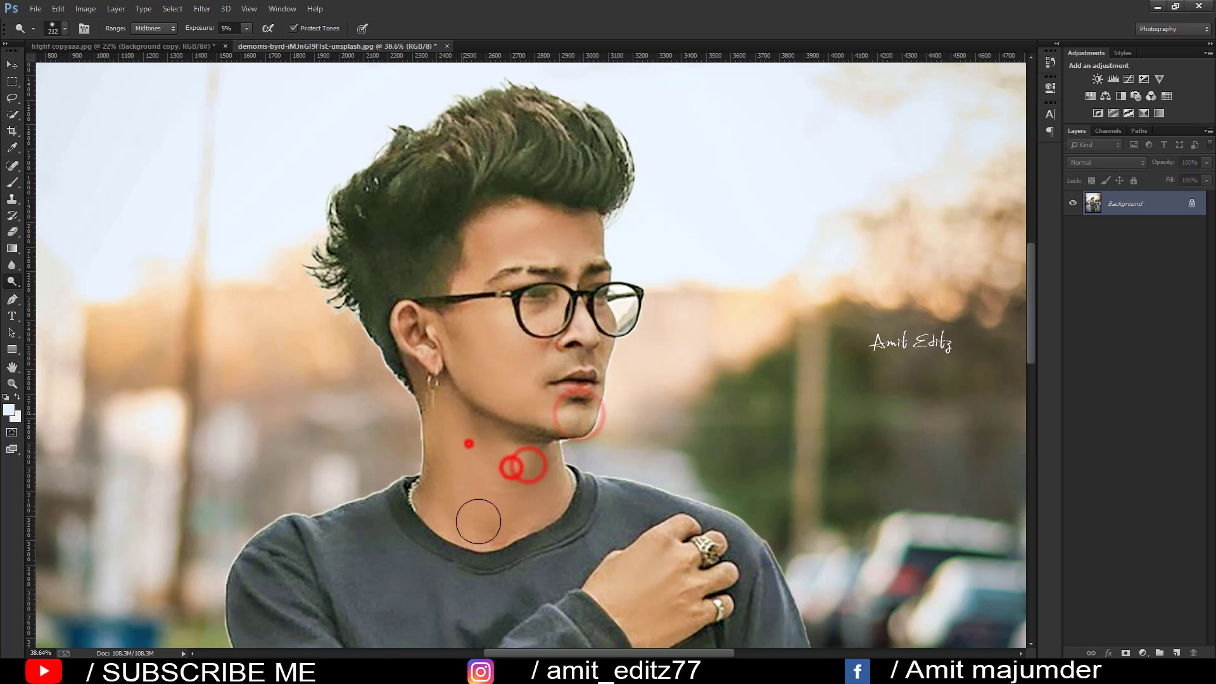
click(447, 420)
scroll(495, 436, down, 2)
click(427, 257)
click(421, 279)
click(396, 326)
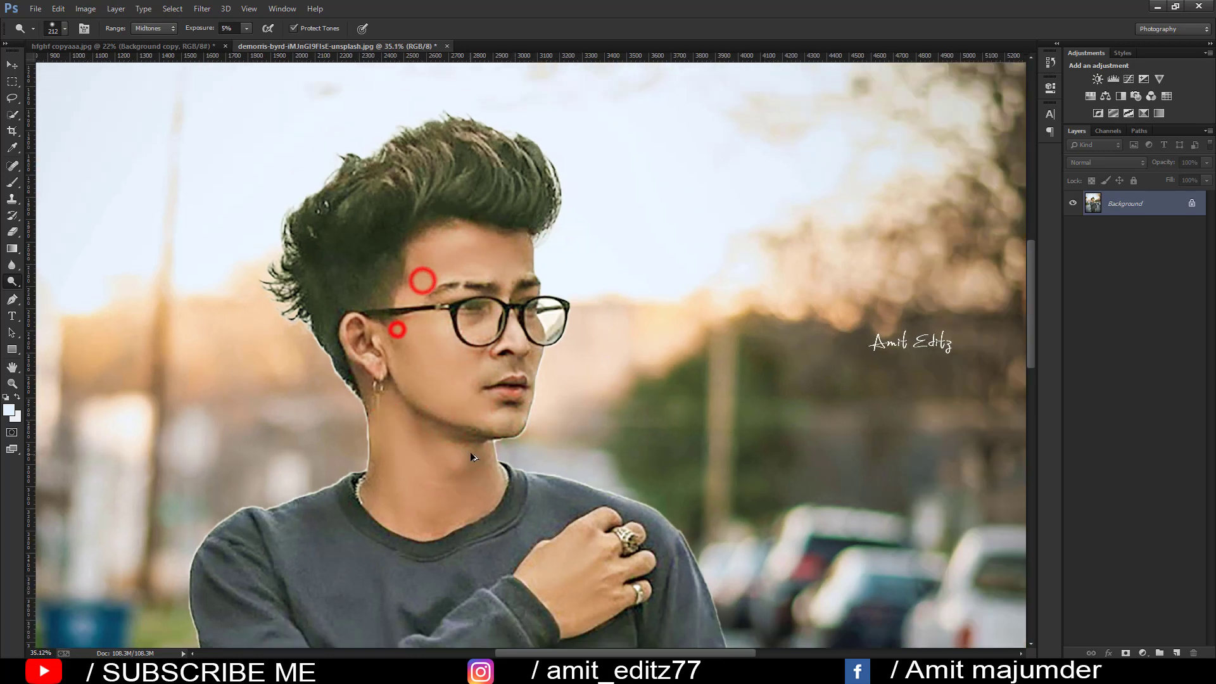
- Dodge the sweater sleeves, chest, shoulder and the man's hand
scroll(480, 455, down, 2)
scroll(477, 451, down, 1)
click(467, 542)
click(537, 514)
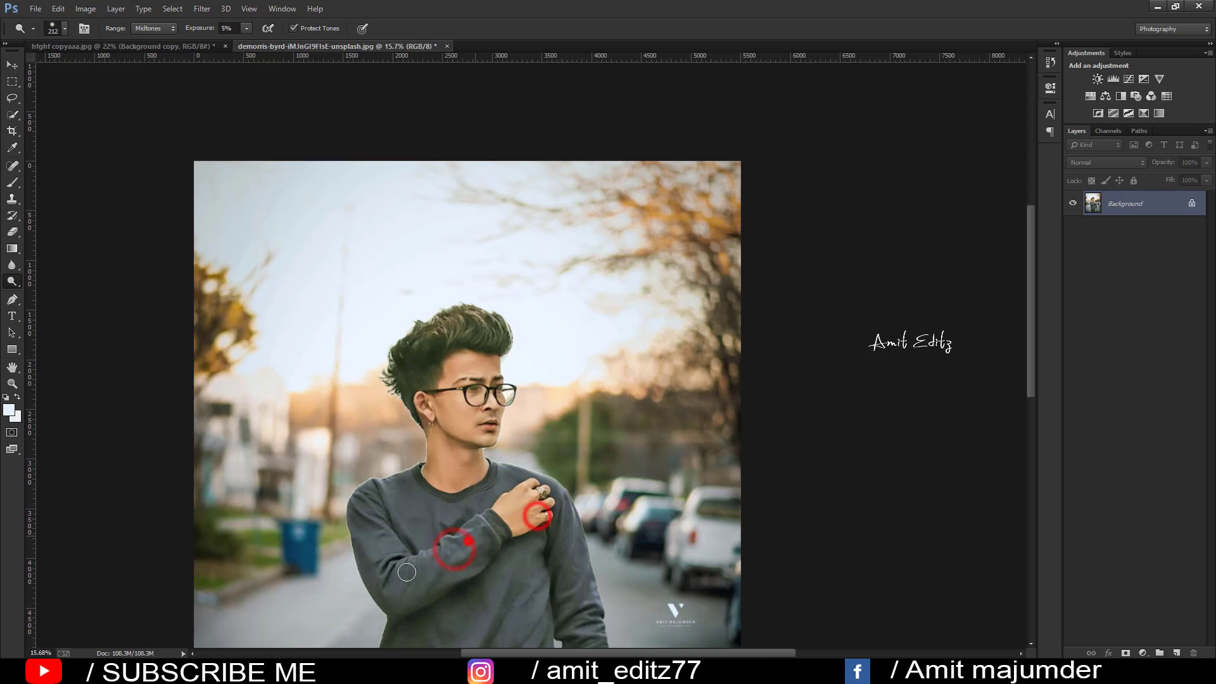
click(399, 501)
scroll(385, 509, down, 3)
click(380, 543)
click(380, 508)
click(494, 498)
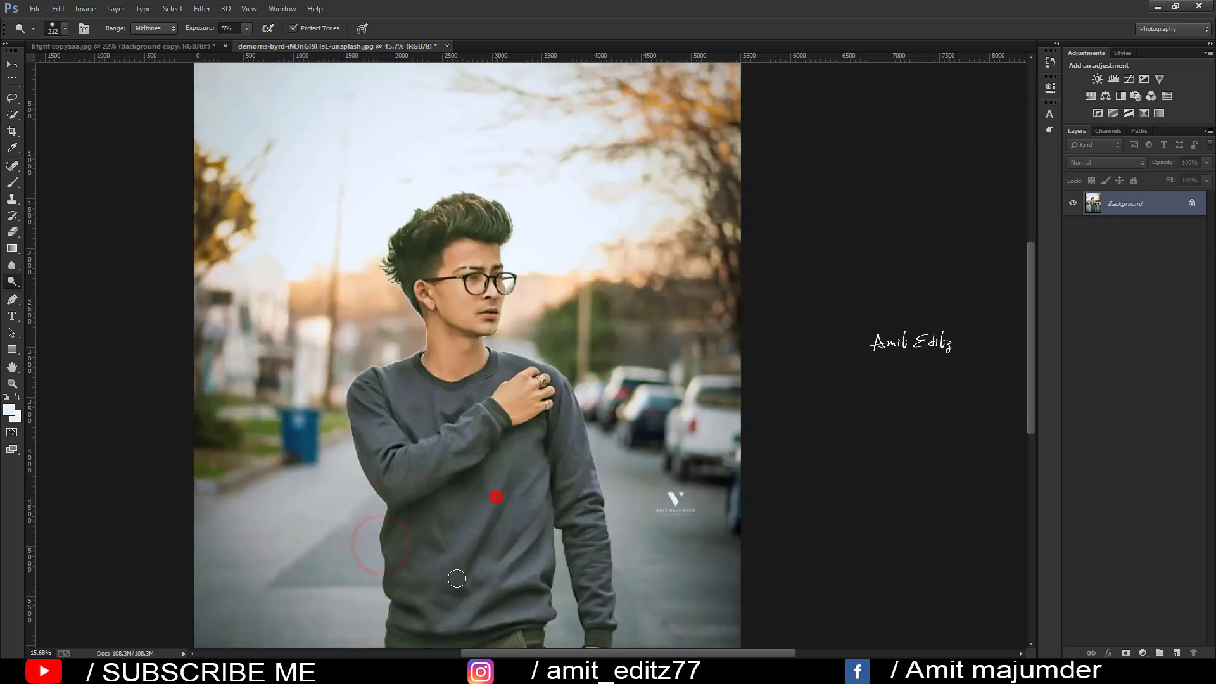
click(504, 450)
click(557, 459)
click(532, 399)
click(436, 516)
click(436, 528)
click(428, 448)
scroll(511, 420, down, 2)
scroll(510, 422, up, 1)
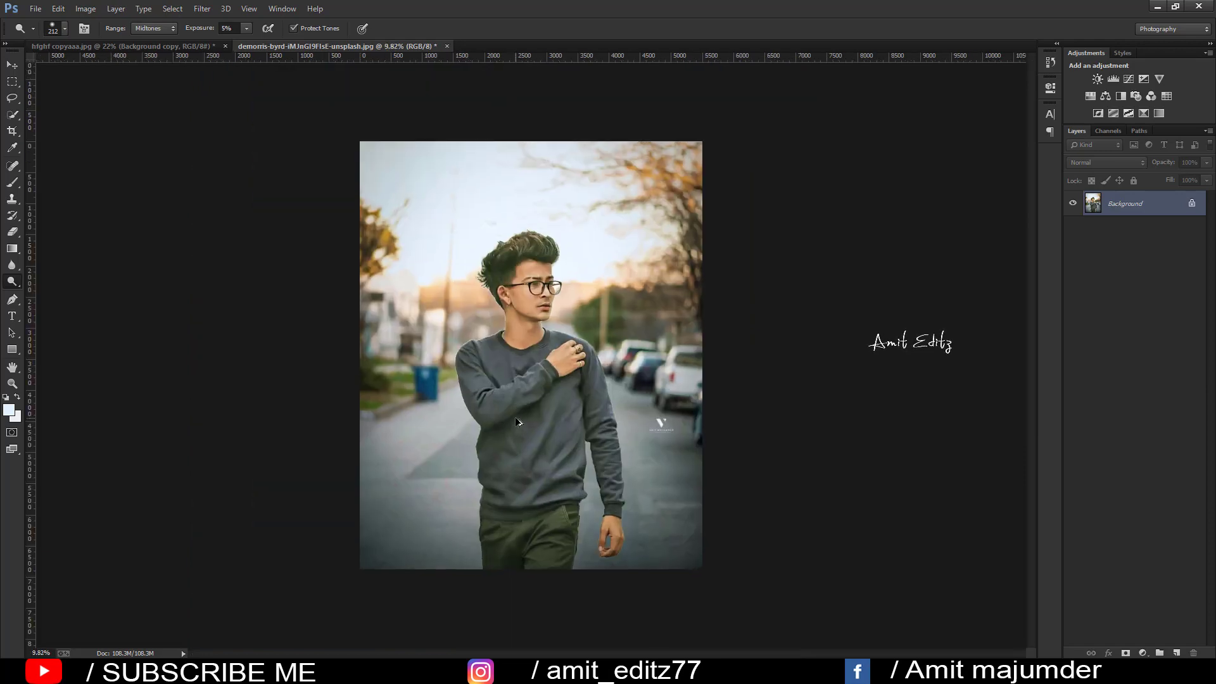
- Make the Background layer visible in the hfghf copyaaa.jpg document
click(150, 47)
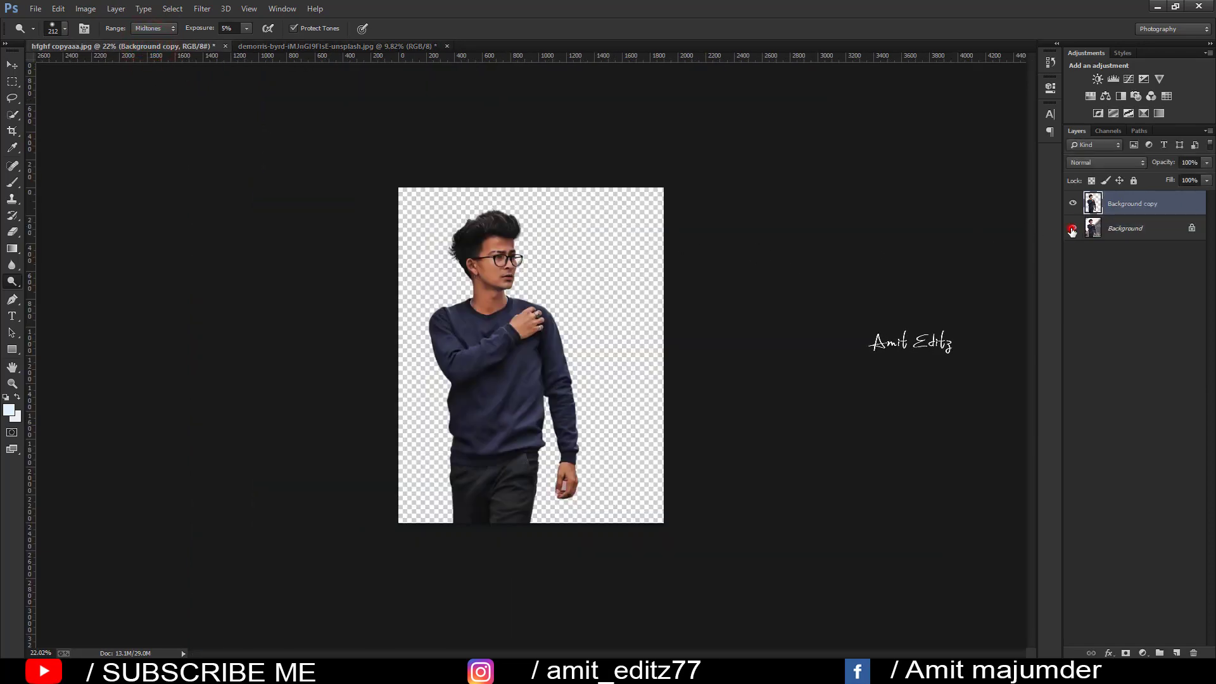
click(1071, 230)
scroll(530, 355, up, 3)
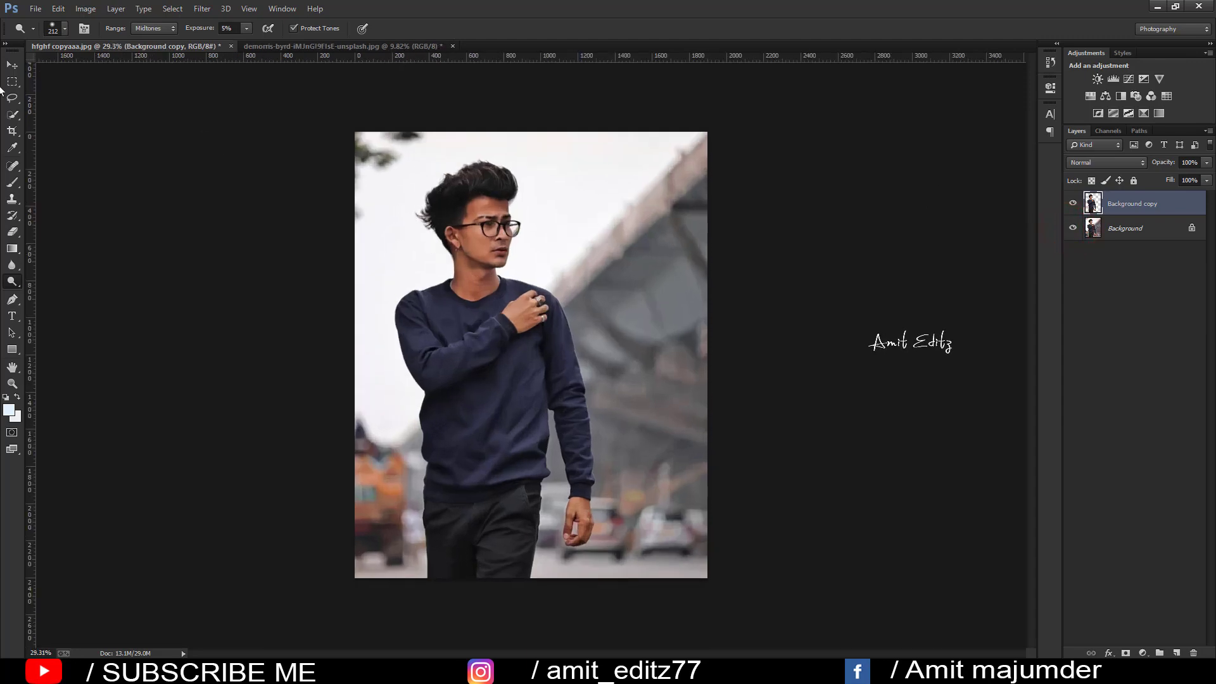
click(12, 66)
scroll(372, 371, up, 1)
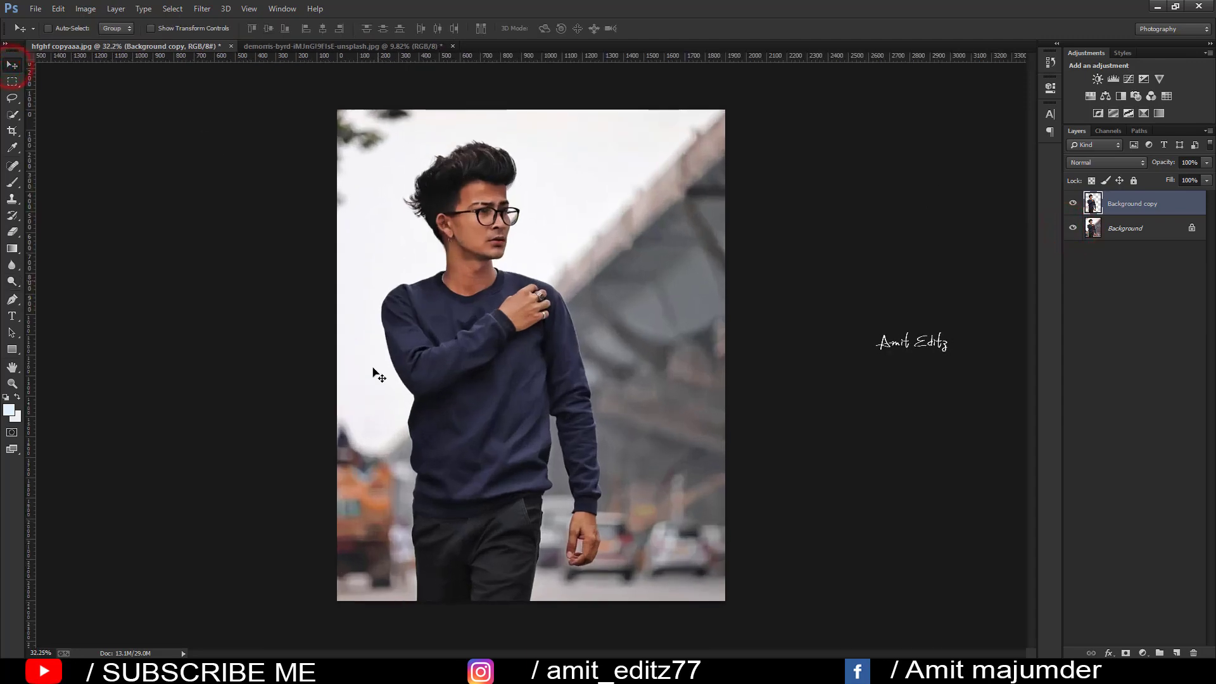
- Compare the street composite with the original navy-sweater photo, ending on the original
click(283, 46)
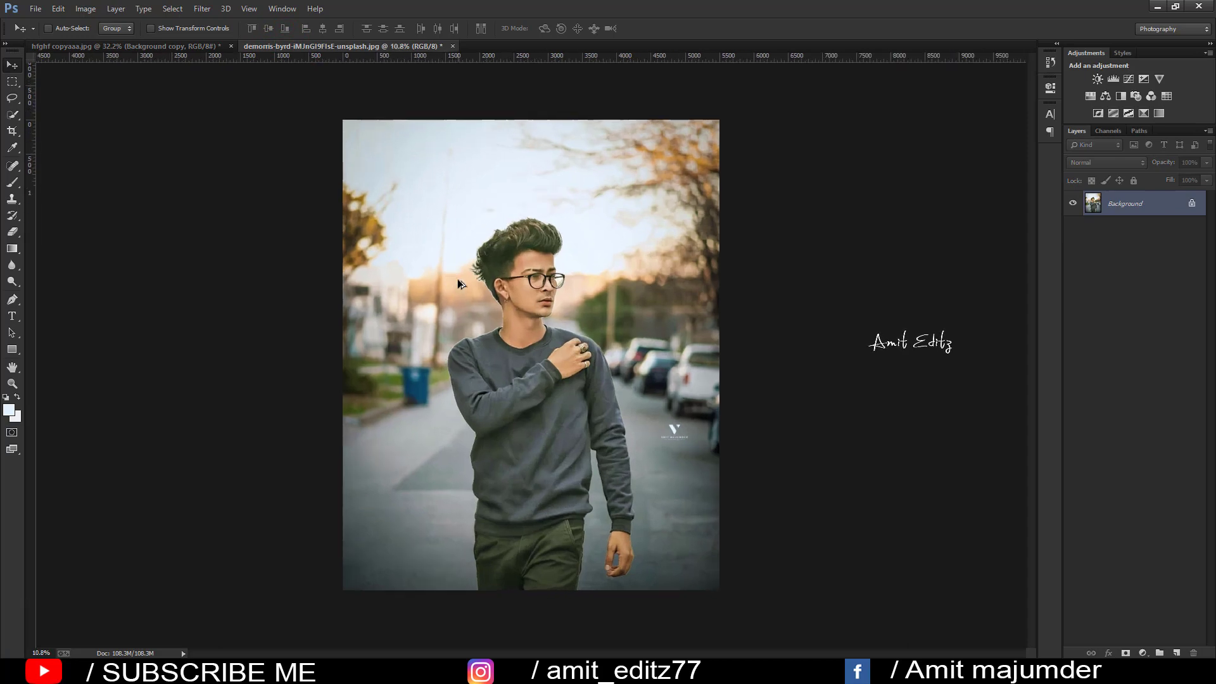
scroll(457, 279, down, 2)
scroll(458, 278, up, 2)
scroll(516, 299, up, 1)
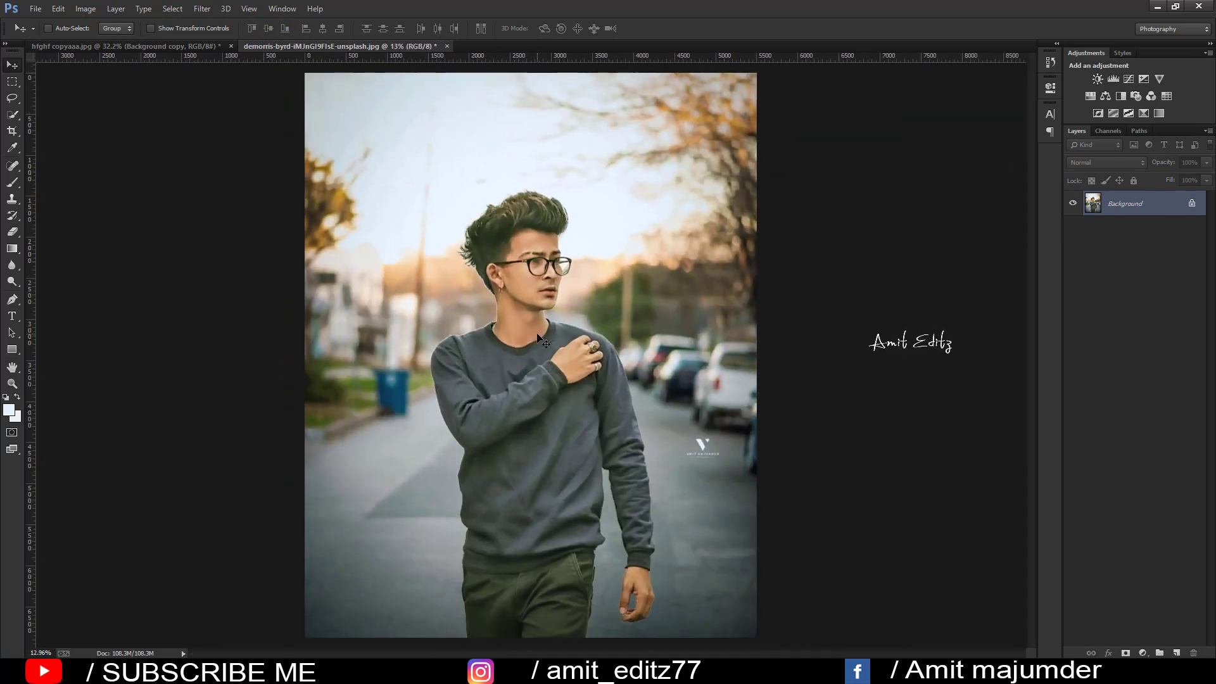
click(185, 48)
click(318, 48)
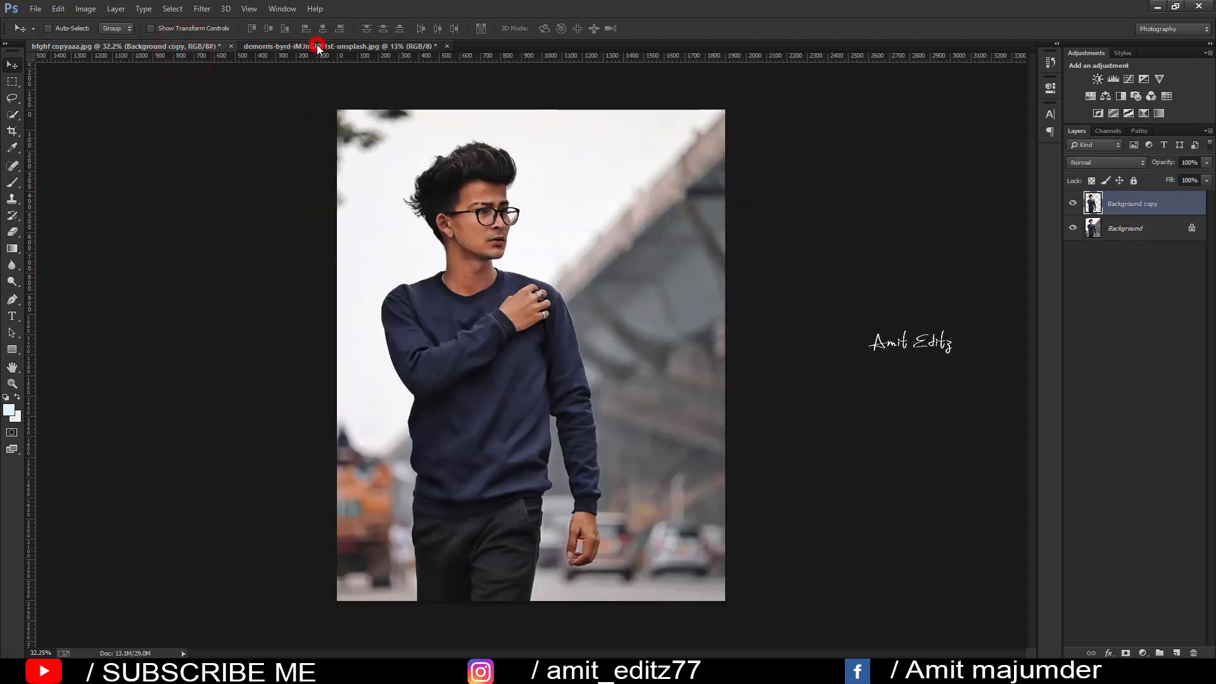